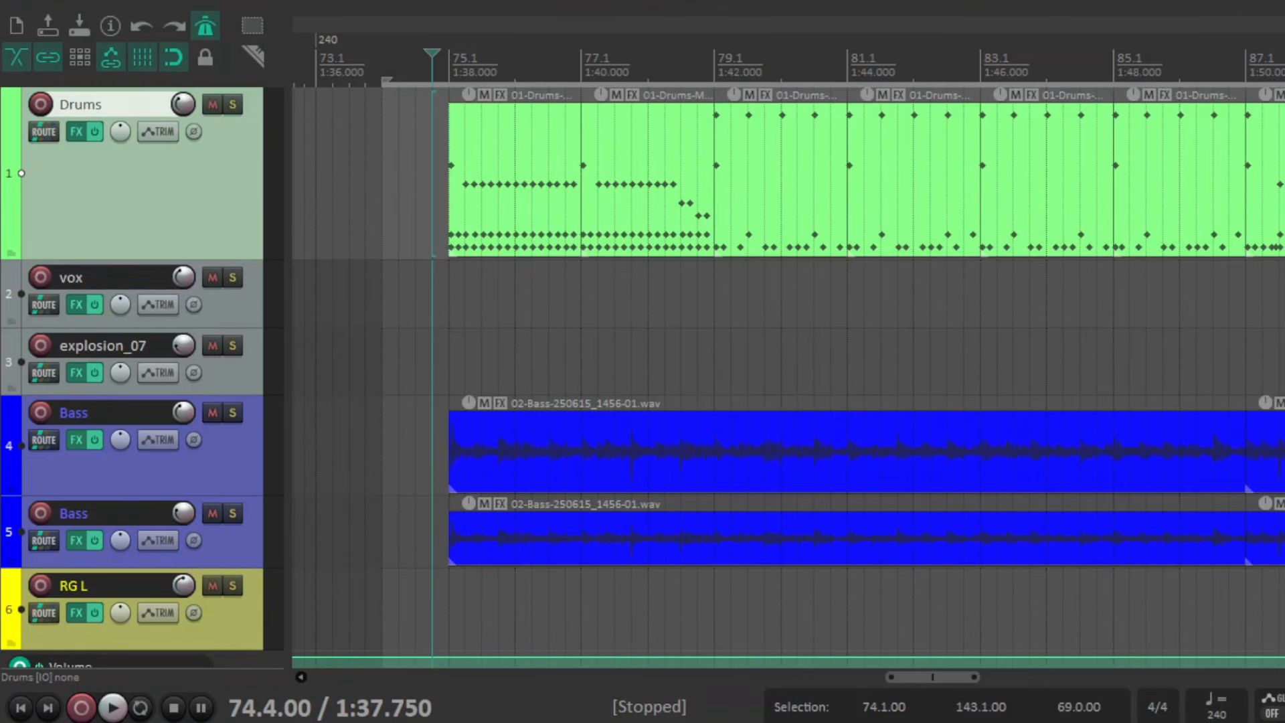
# Play the song and review the Drums track's FX chain: Ugritone Drums, ReaEQ and ReaComp.
pyautogui.press('space')
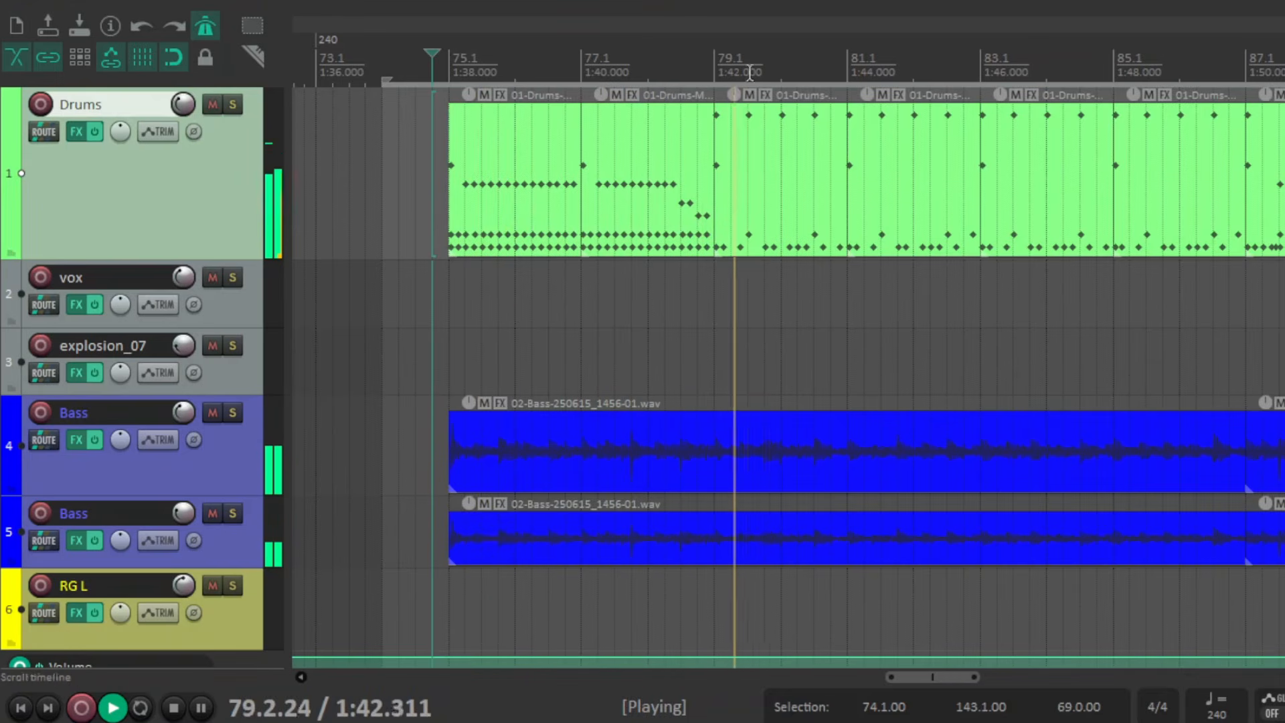
pyautogui.scroll(1, 833, 314)
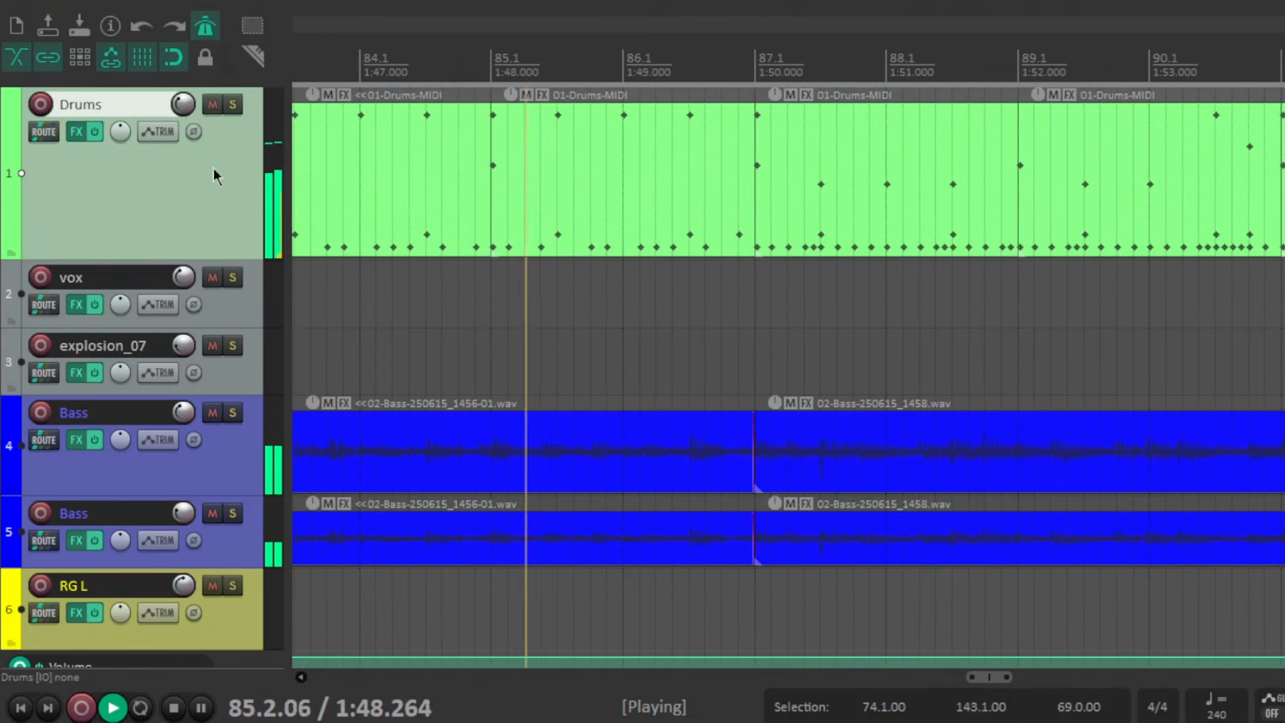
pyautogui.click(77, 132)
pyautogui.click(210, 279)
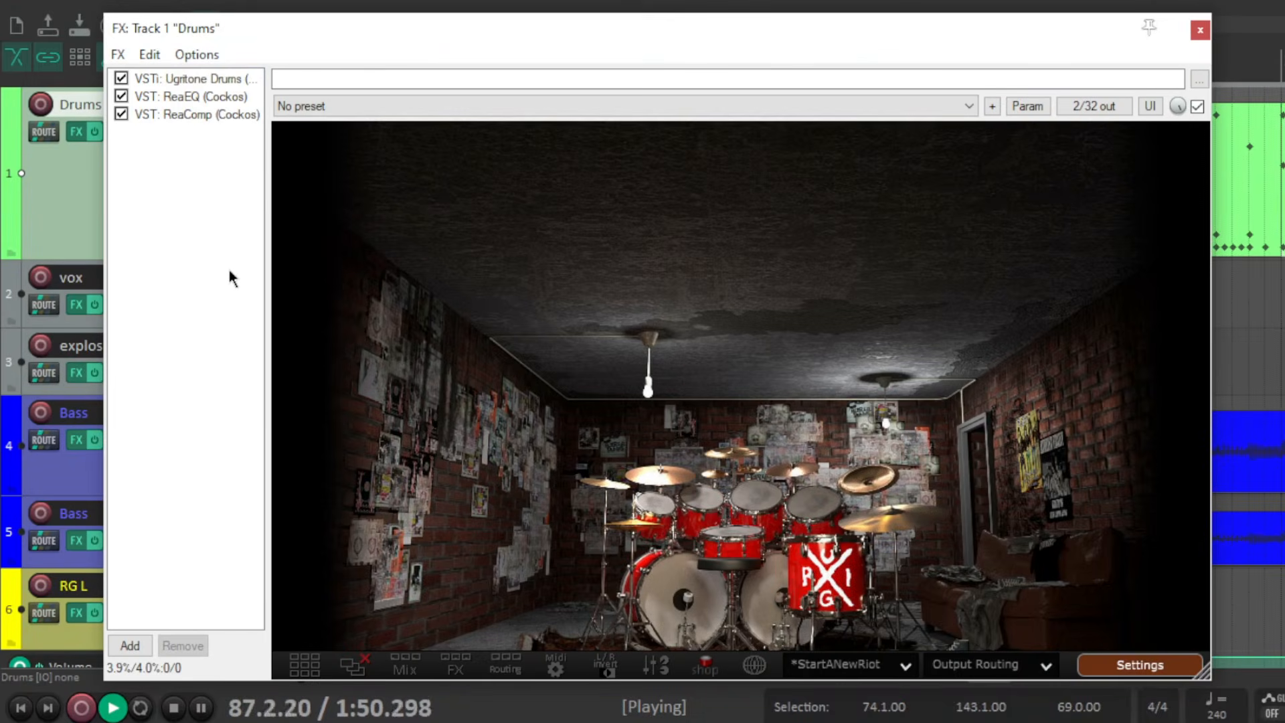
pyautogui.click(186, 97)
pyautogui.click(195, 114)
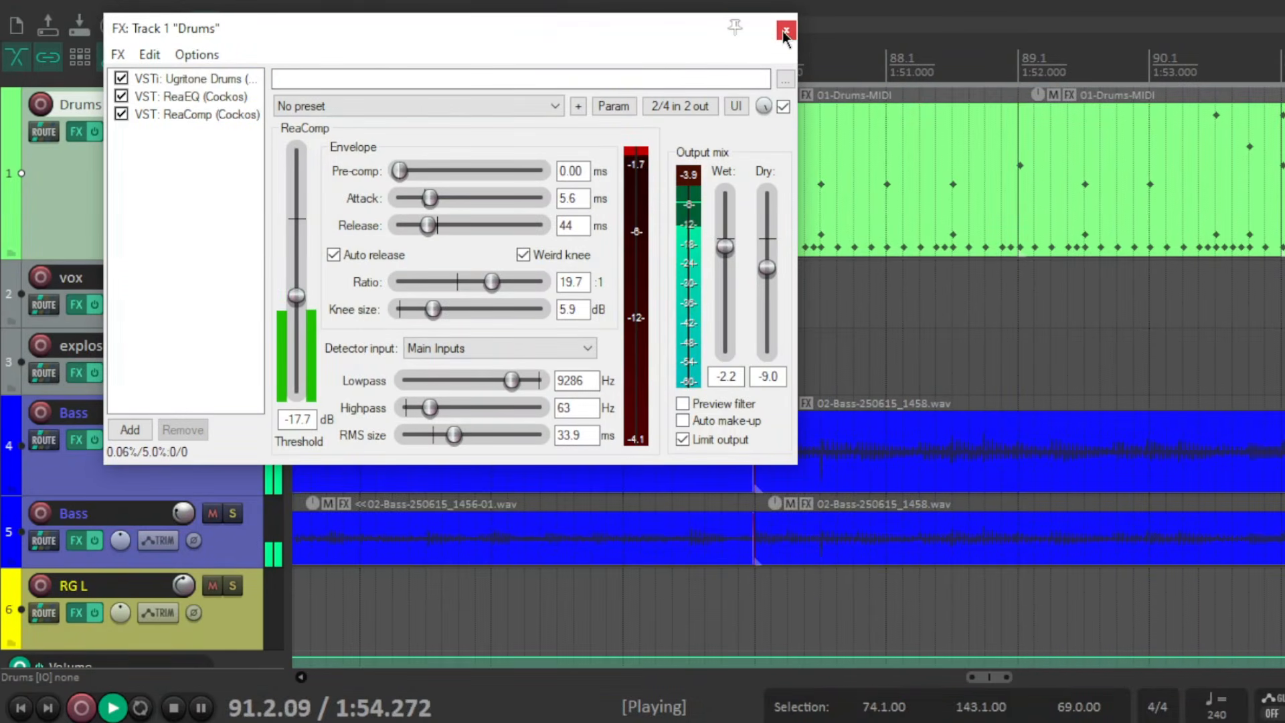
pyautogui.click(786, 30)
# Review the FX chain of the Bass on track 4, from GTune and BOD to ReaEQ and ReaComp.
pyautogui.scroll(-3, 133, 267)
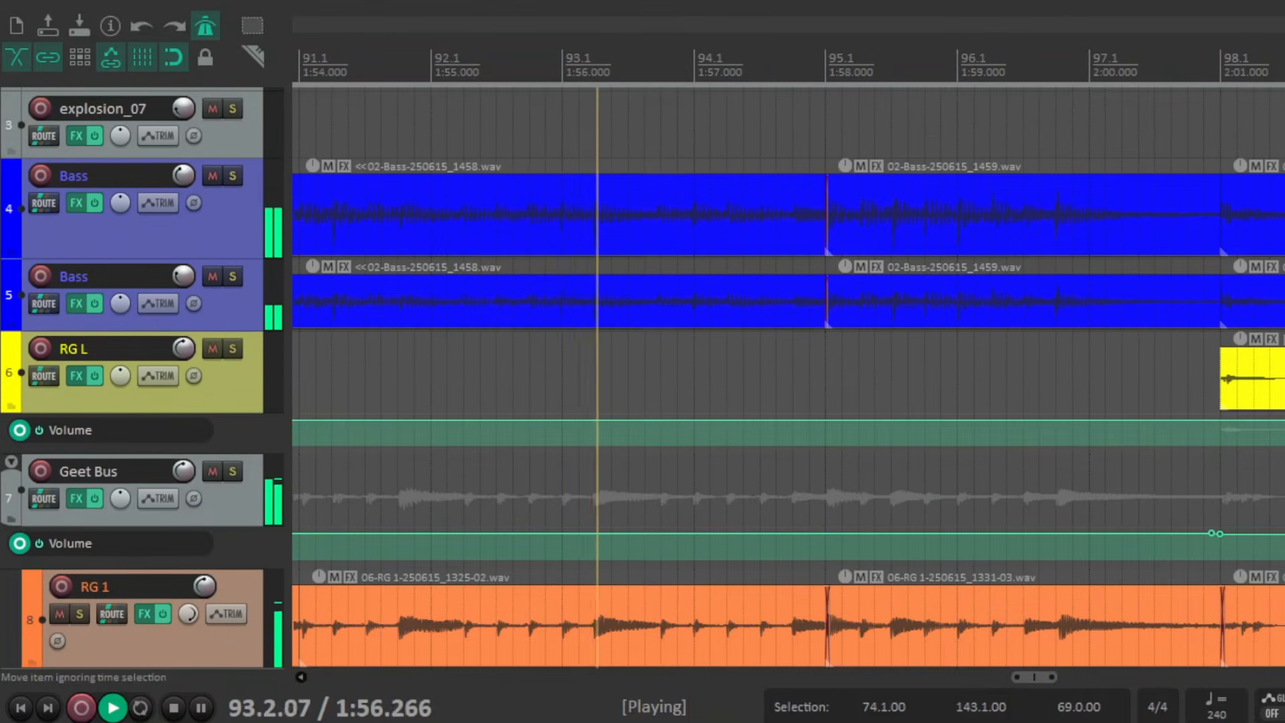
pyautogui.click(76, 203)
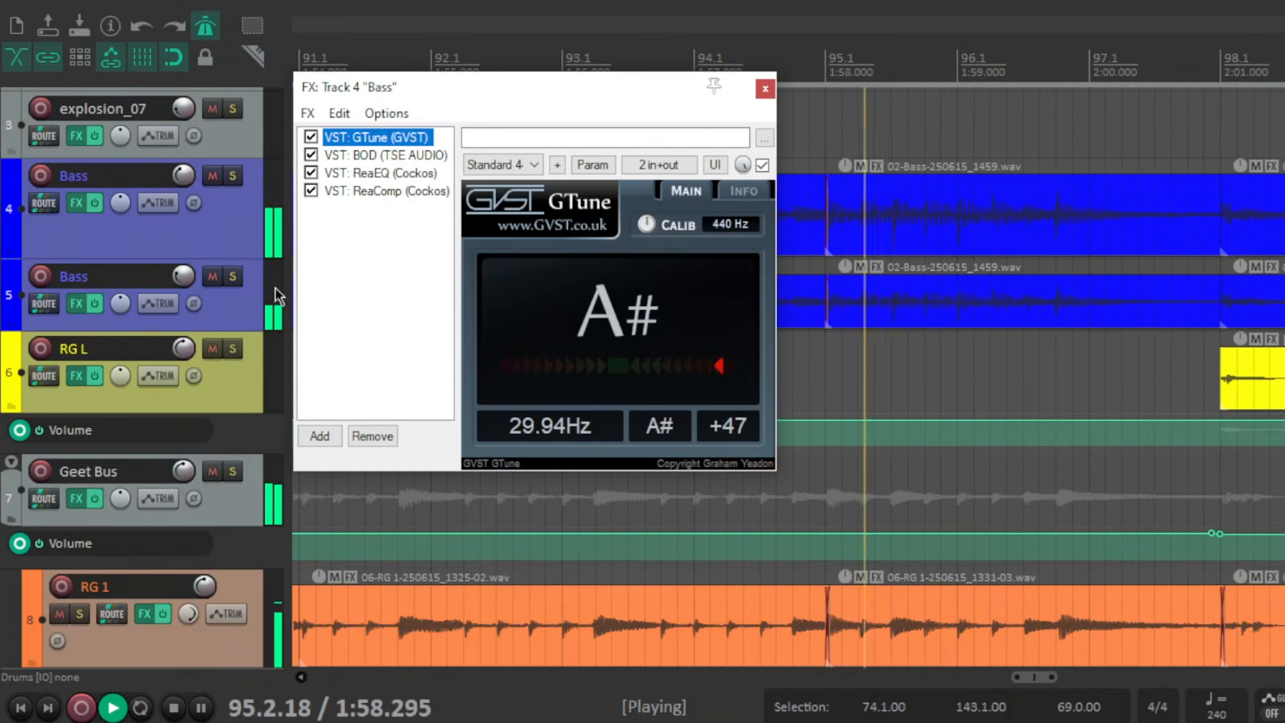
pyautogui.moveTo(435, 90); pyautogui.dragTo(281, 63)
pyautogui.click(245, 131)
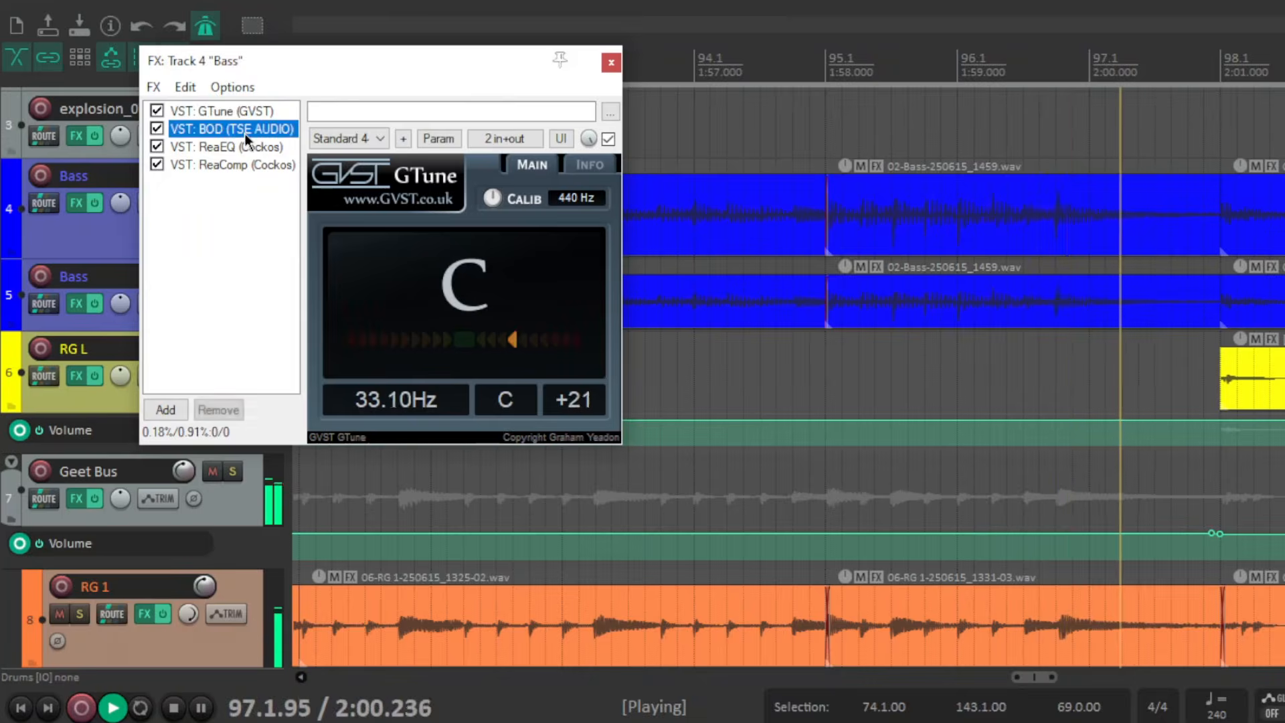
pyautogui.click(248, 148)
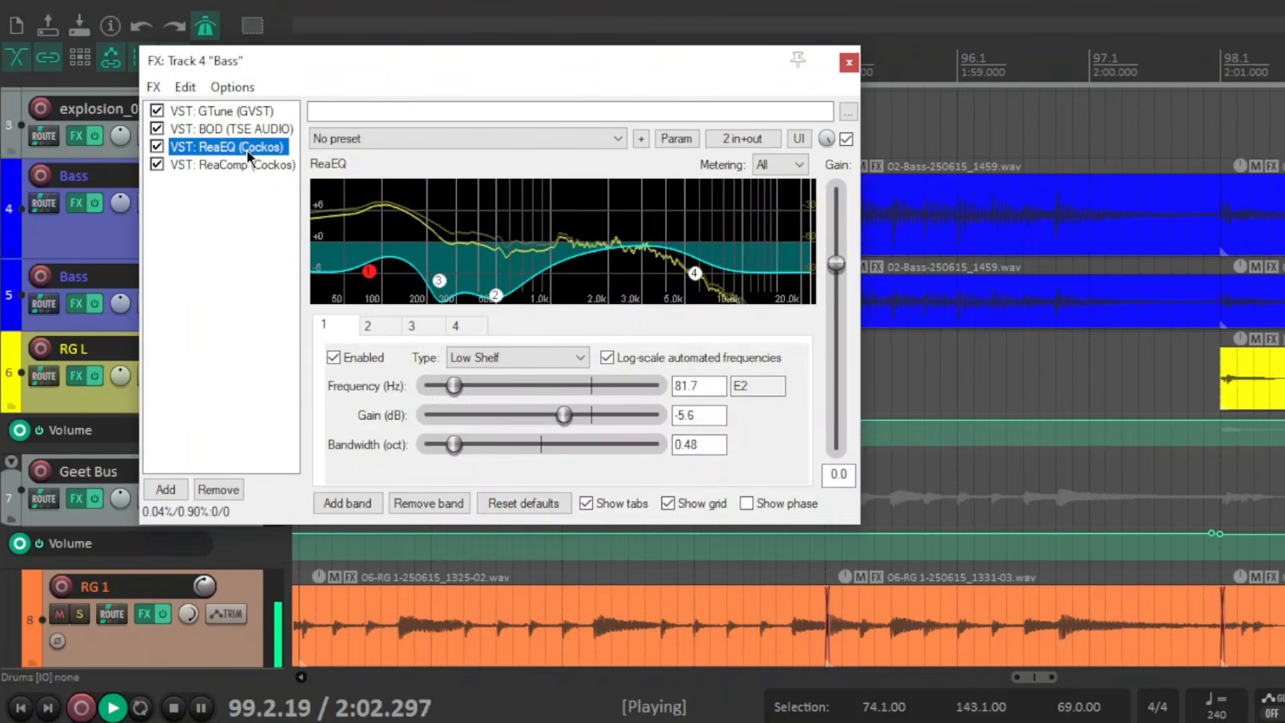
pyautogui.click(247, 164)
pyautogui.click(231, 257)
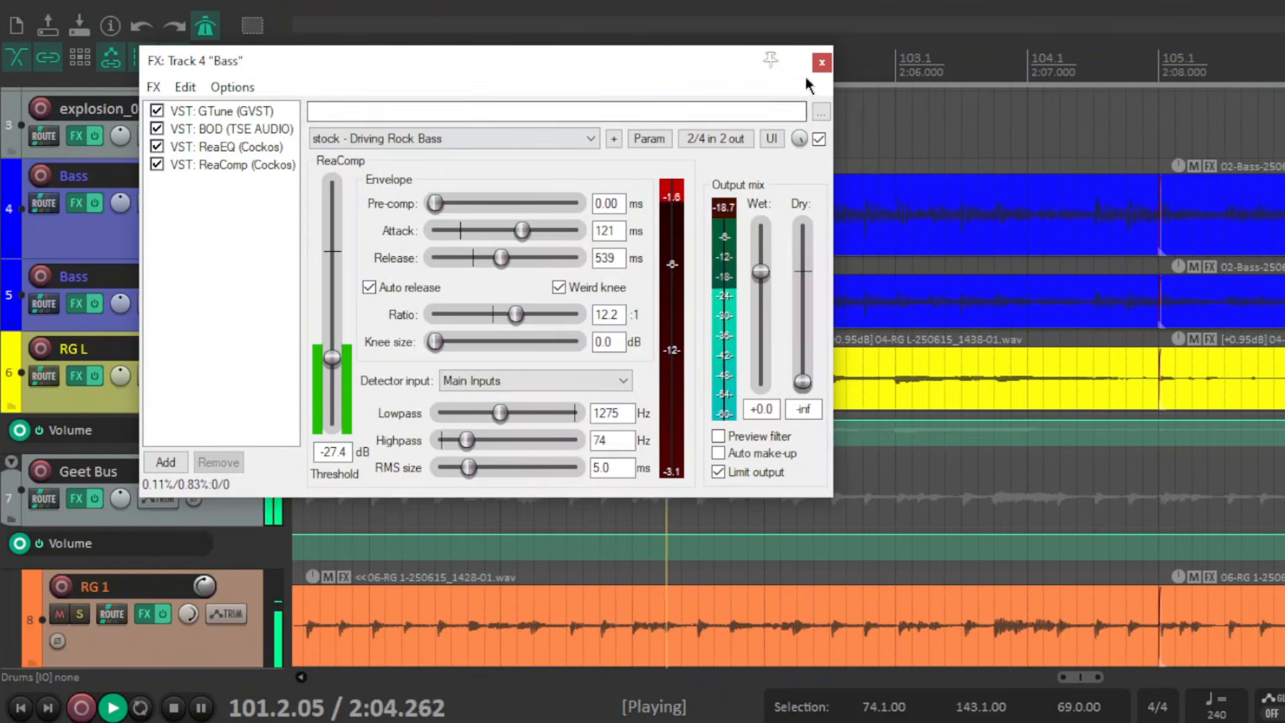
pyautogui.click(822, 62)
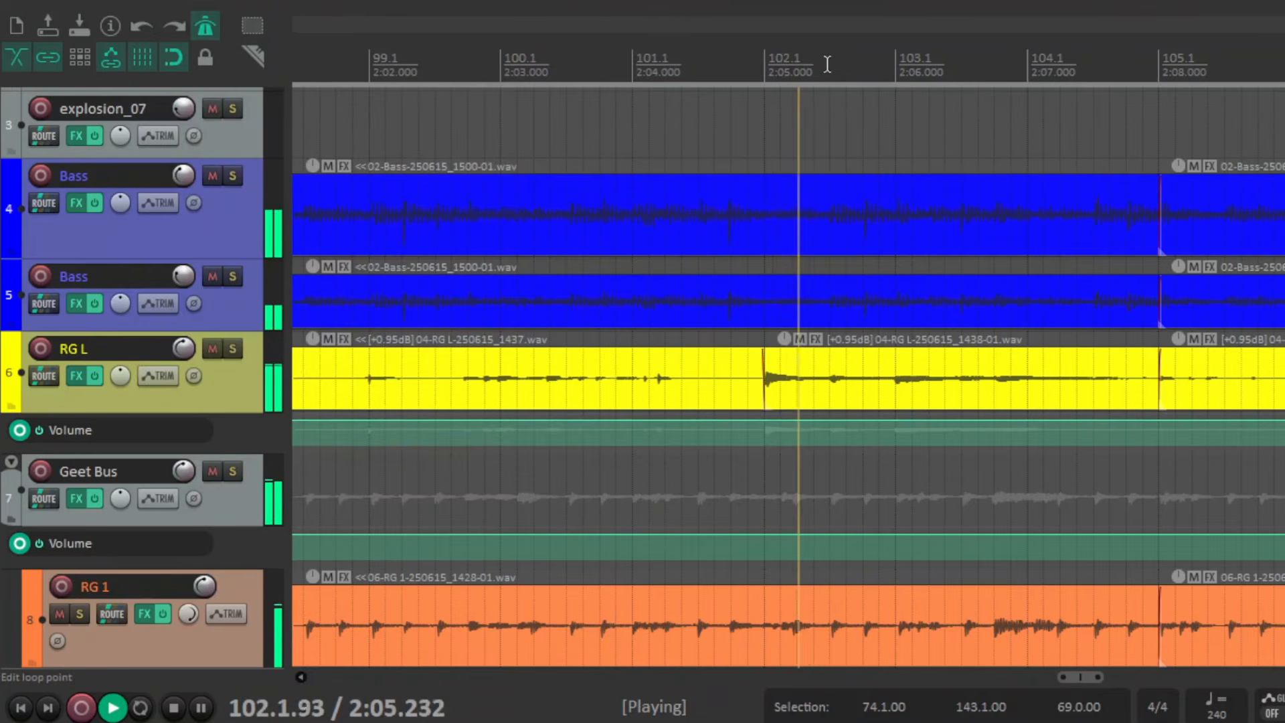
# Review the FX chain of the Bass on track 5, including the NoAmp plugin window and ReaComp.
pyautogui.click(80, 303)
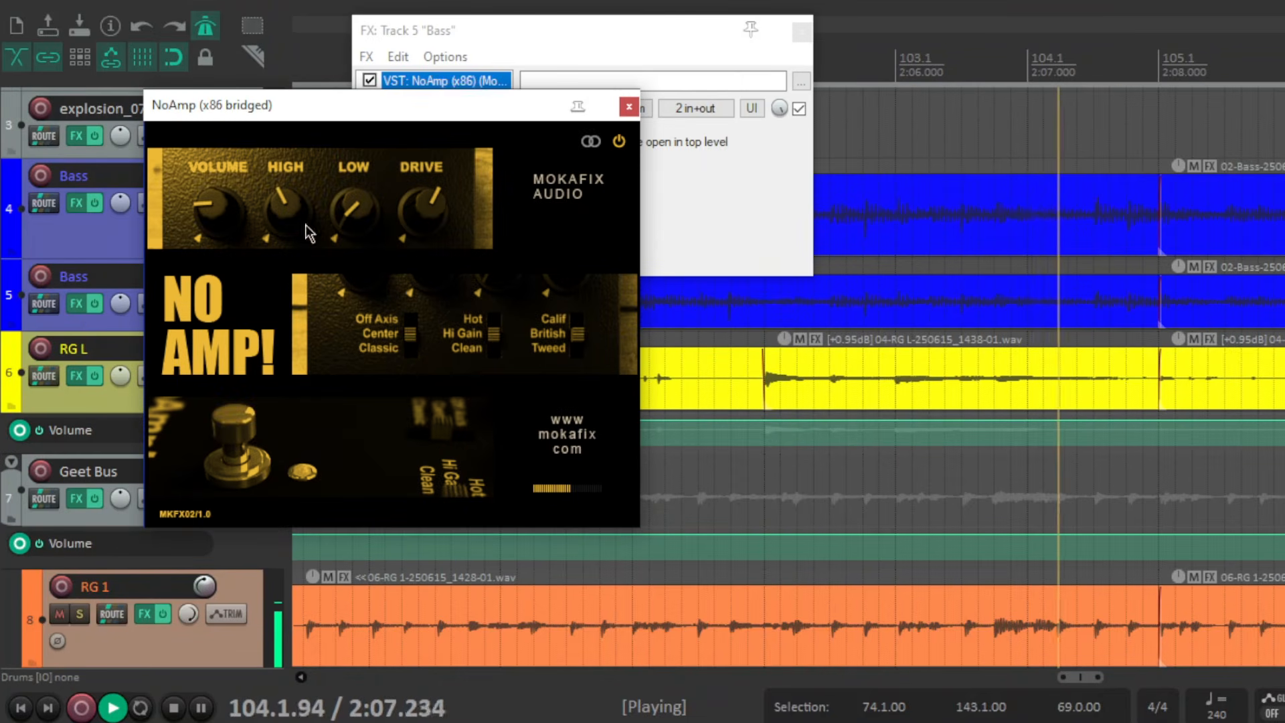
pyautogui.click(628, 107)
pyautogui.click(488, 99)
pyautogui.moveTo(501, 33); pyautogui.dragTo(305, 54)
pyautogui.click(267, 130)
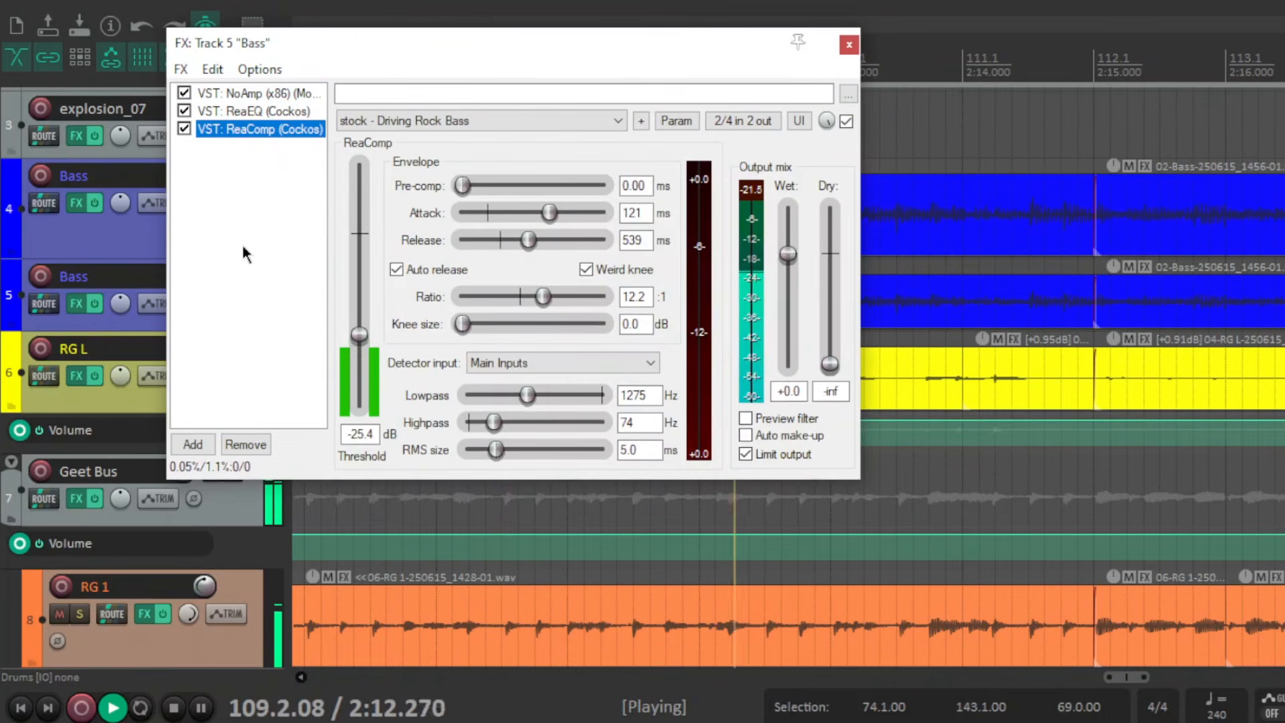
pyautogui.click(247, 247)
pyautogui.click(848, 46)
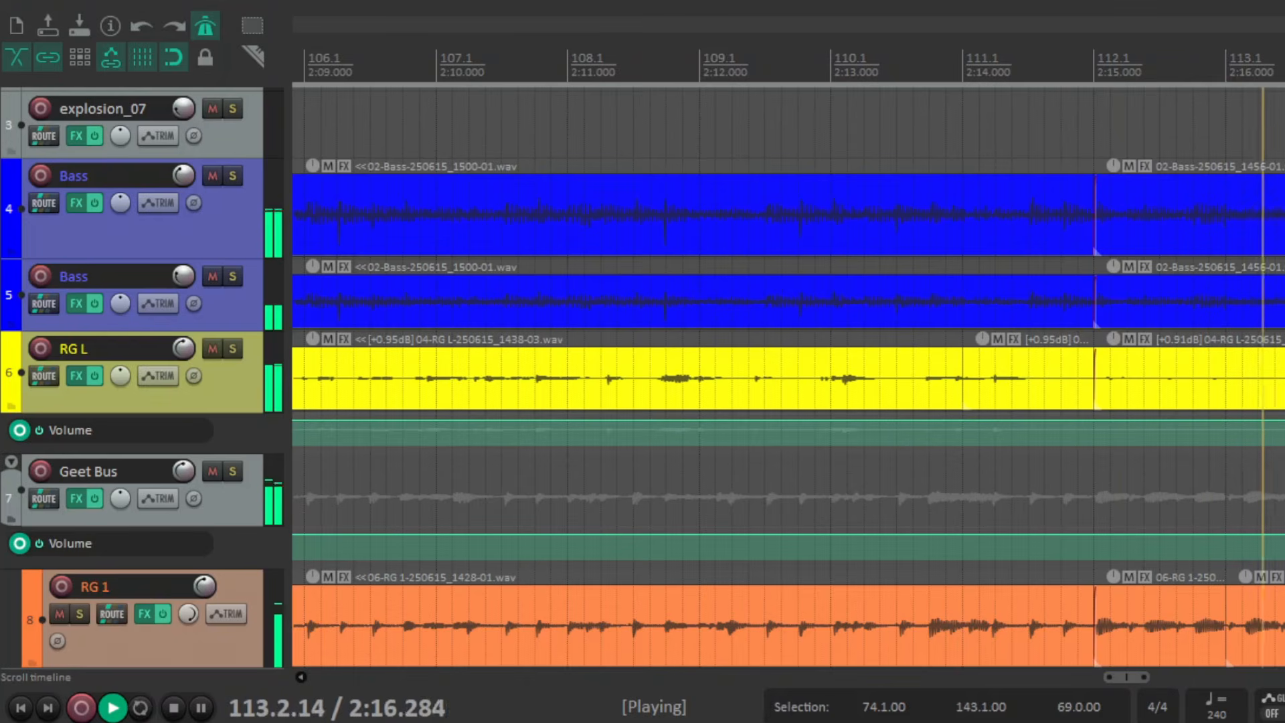
# Listen to the rest of the song while looking over the guitar, vox and explosion tracks, and stop playback.
pyautogui.scroll(-3, 1246, 559)
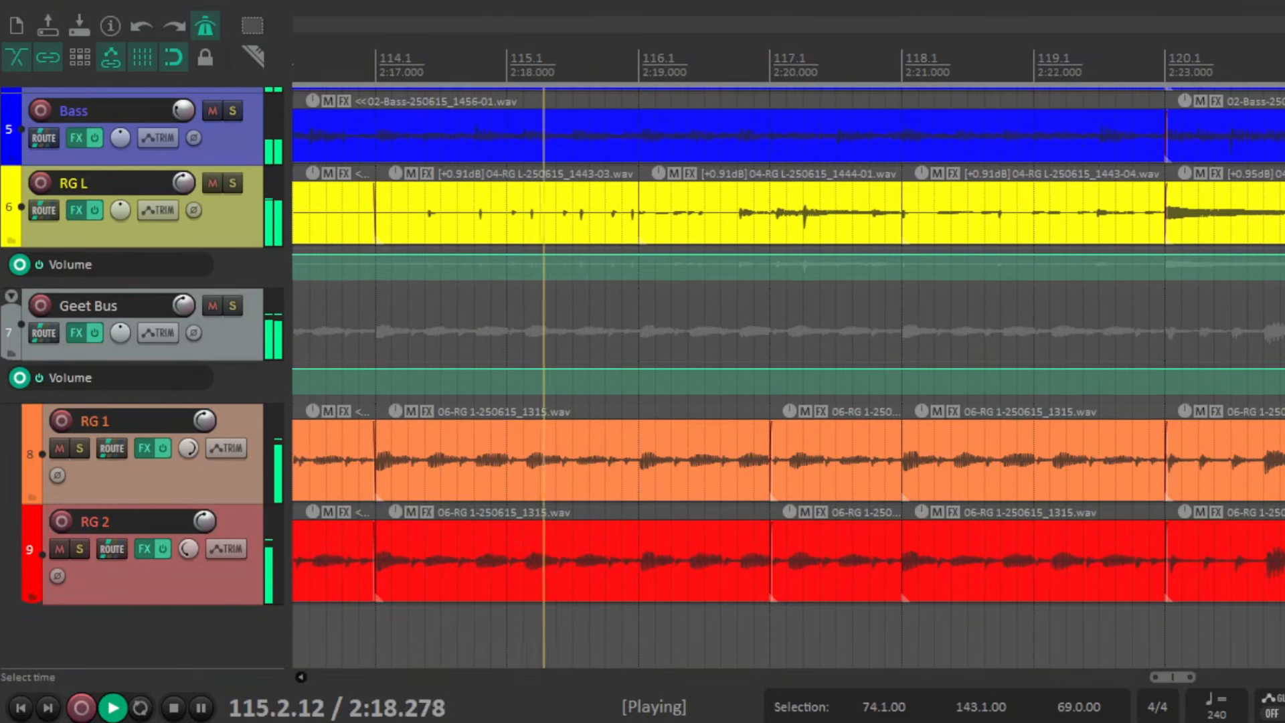
pyautogui.scroll(-3, 774, 621)
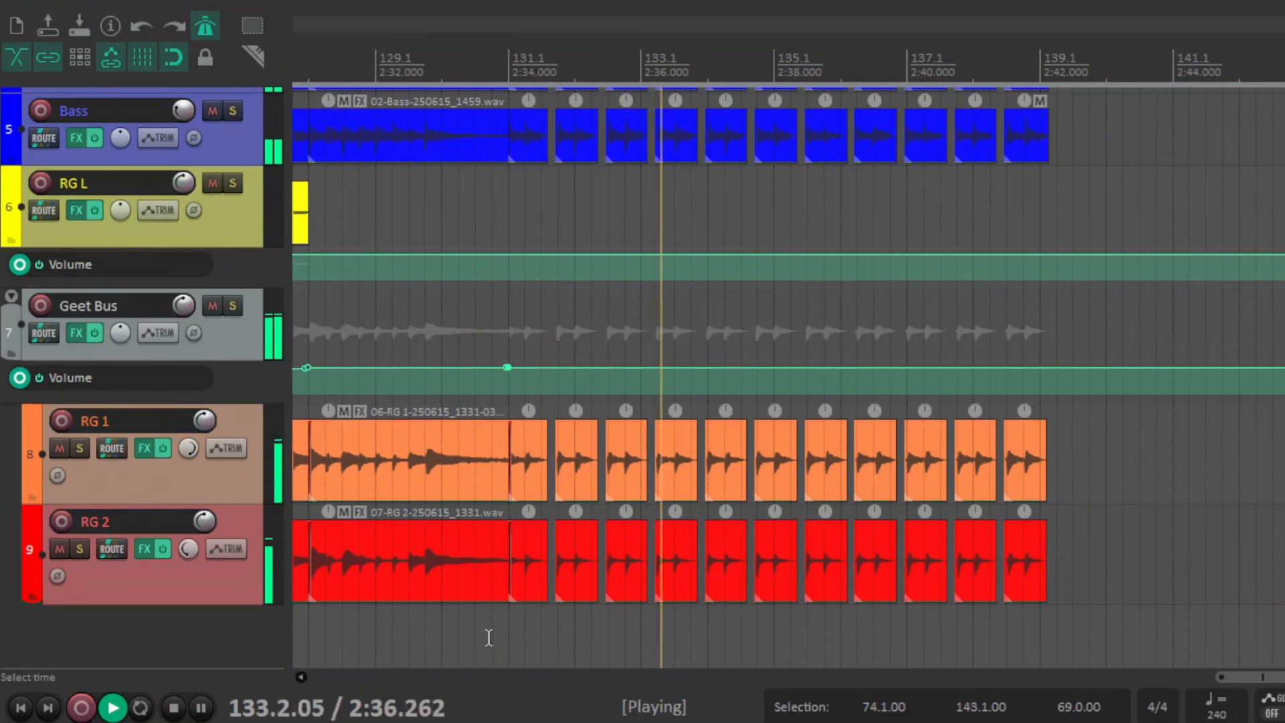
pyautogui.scroll(1, 488, 637)
pyautogui.scroll(6, 489, 637)
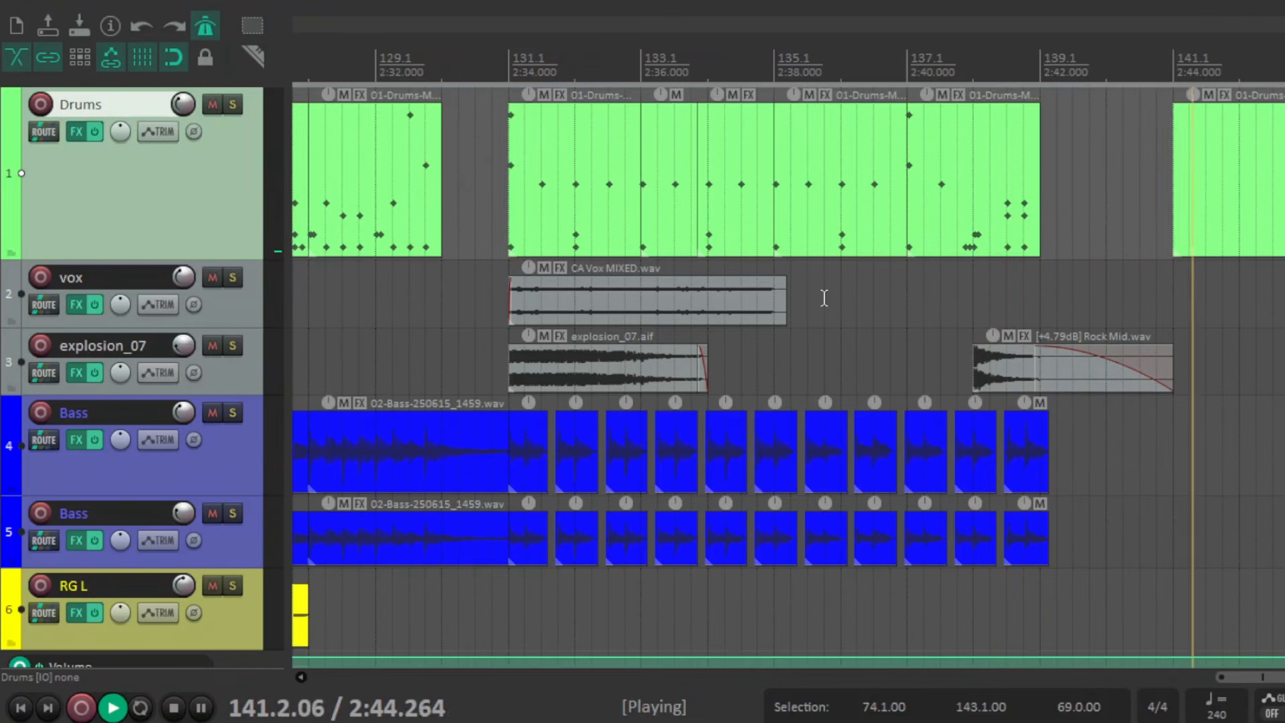
pyautogui.press('space')
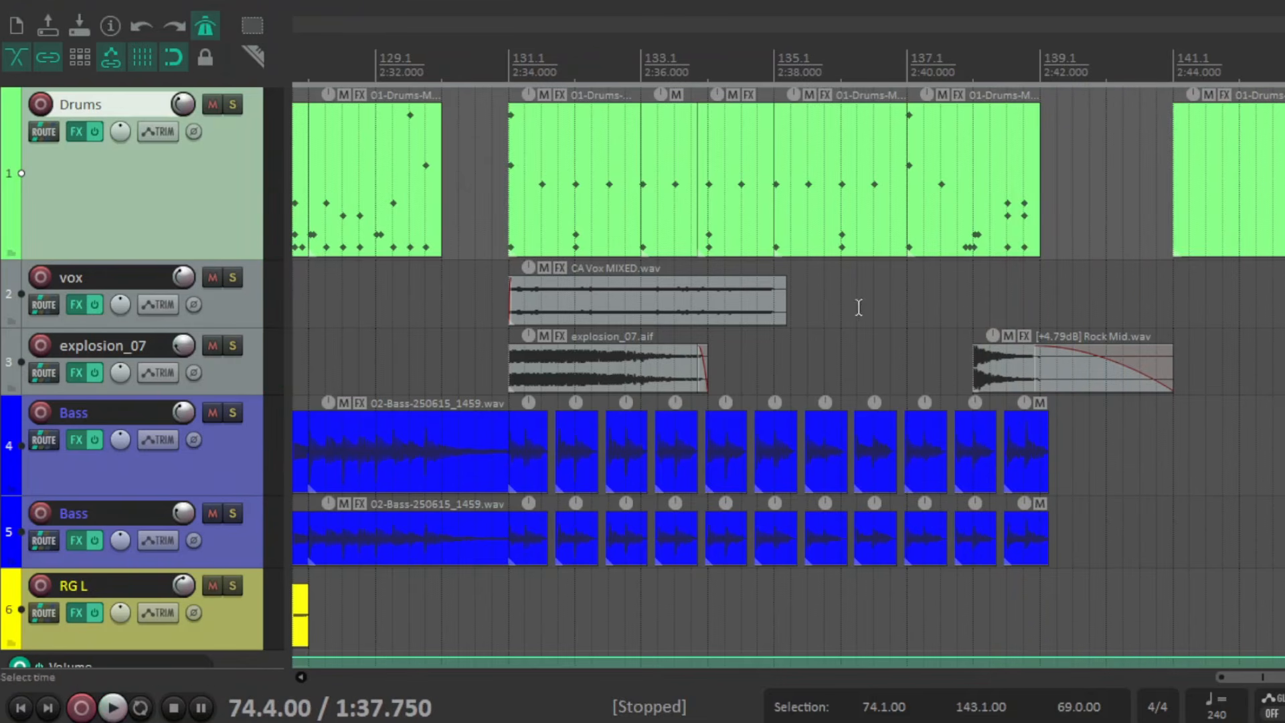
# Return to the arrangement around bar 75 and open the RG 1 track's FX chain at Shoeless Drive.
pyautogui.moveTo(1258, 677); pyautogui.dragTo(965, 704)
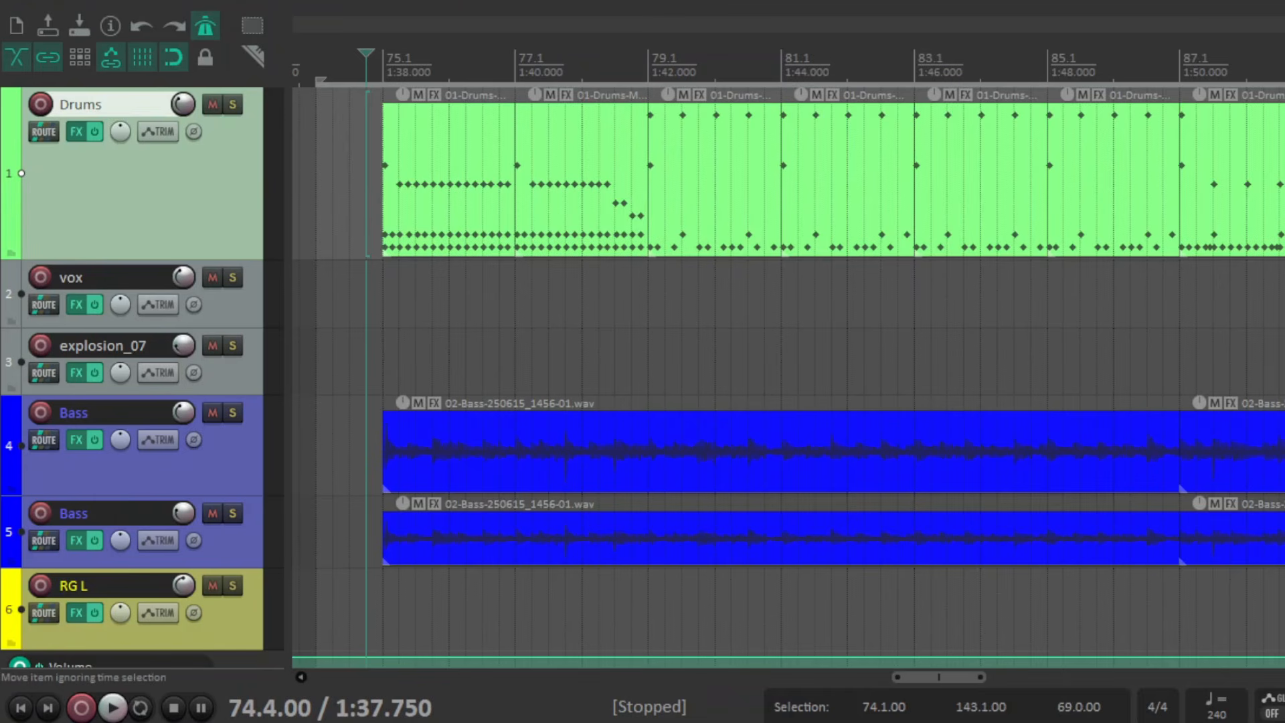
pyautogui.scroll(-5, 505, 221)
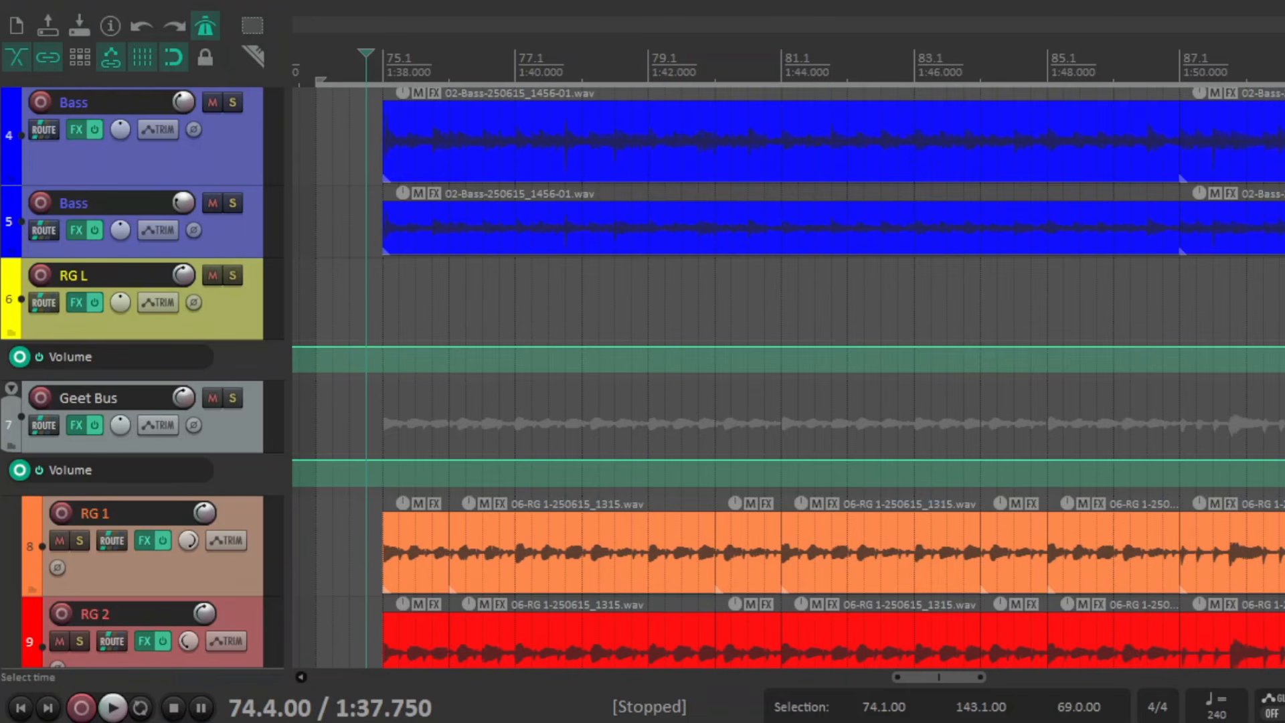
pyautogui.scroll(4, 505, 221)
pyautogui.scroll(-3, 505, 221)
pyautogui.scroll(-1, 436, 323)
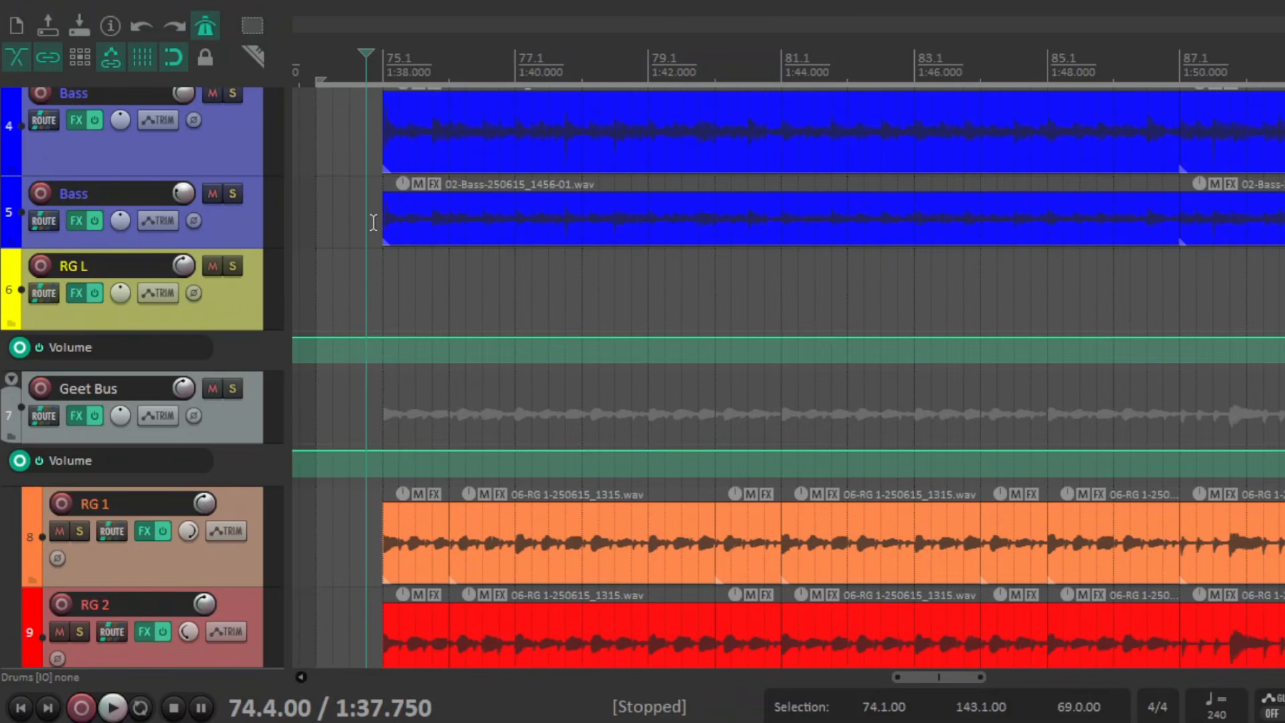
pyautogui.scroll(-1, 373, 222)
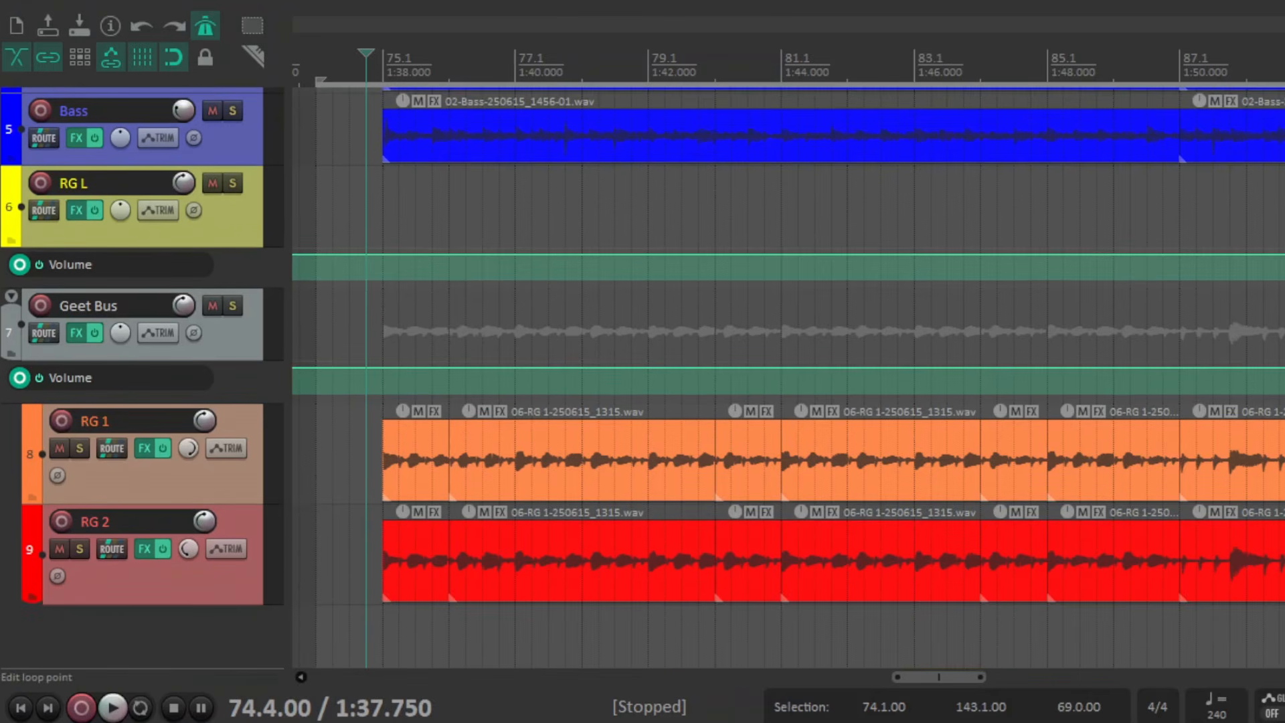
pyautogui.click(151, 458)
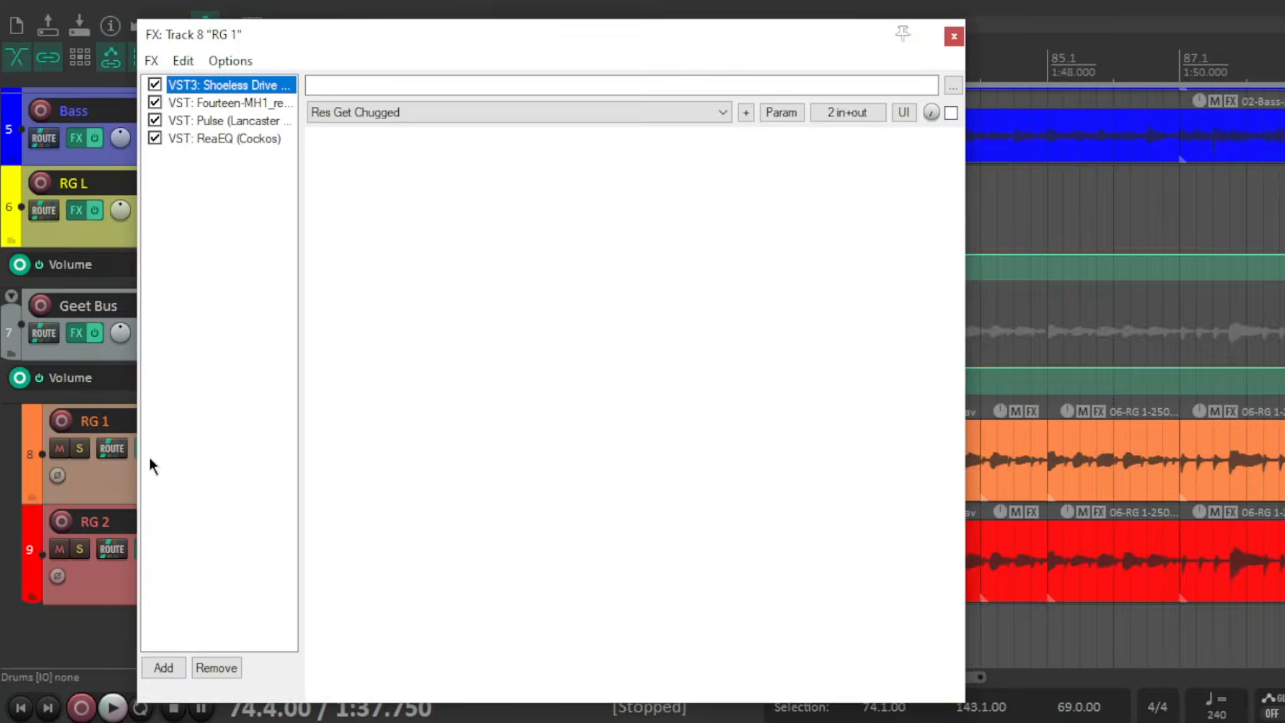
pyautogui.moveTo(396, 45); pyautogui.dragTo(380, 36)
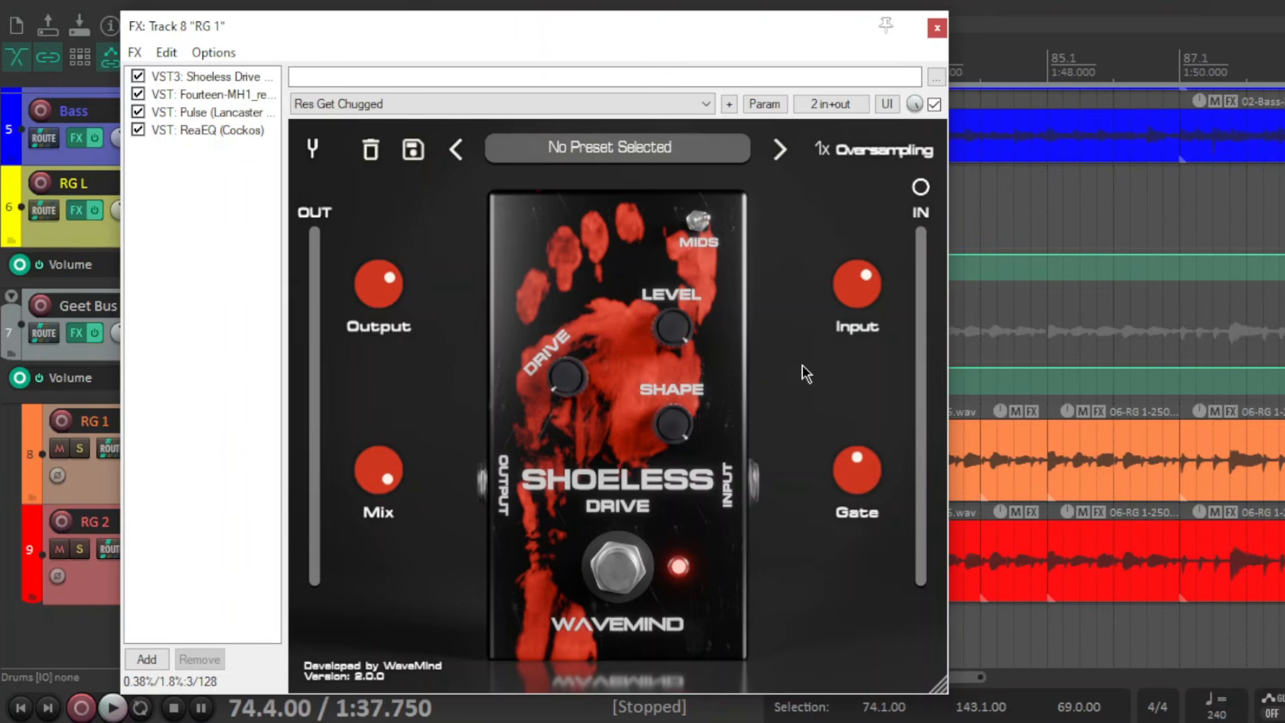
pyautogui.moveTo(621, 31); pyautogui.dragTo(605, 24)
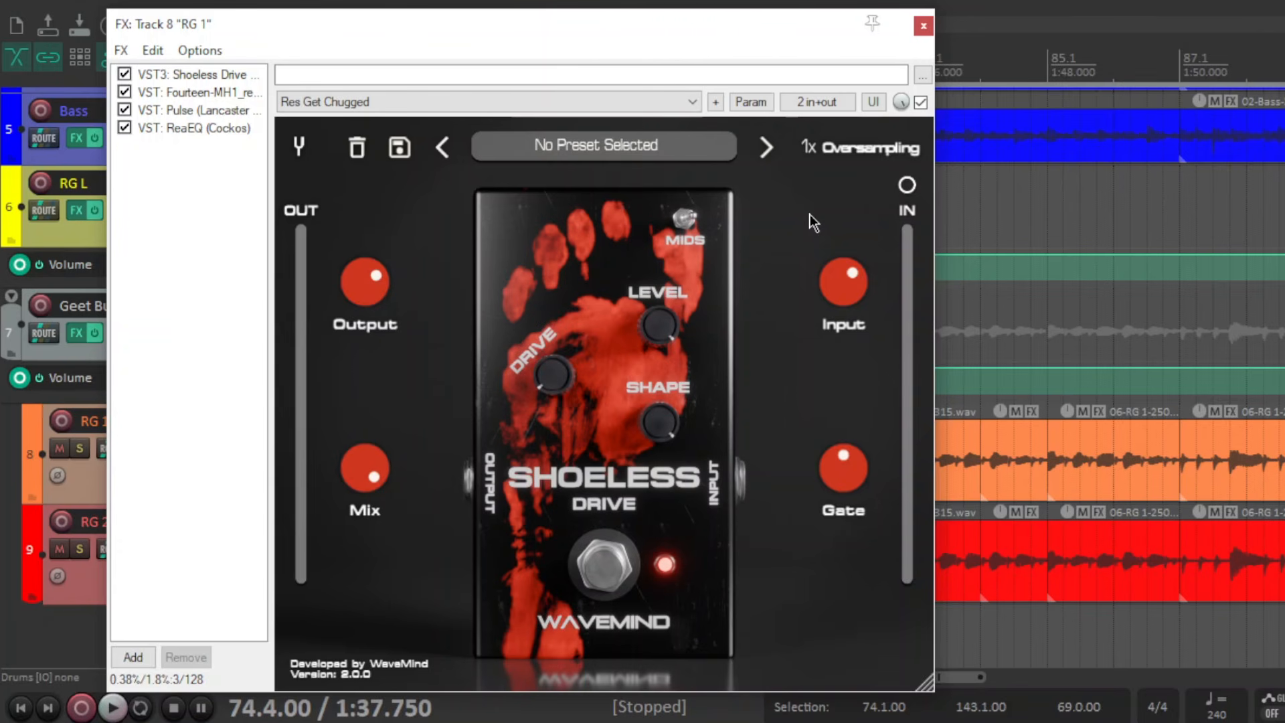
# Examine Shoeless Drive's Mids, Drive and Shape controls and switch the pedal off.
pyautogui.click(689, 226)
pyautogui.moveTo(540, 400)
pyautogui.moveTo(671, 439)
pyautogui.moveTo(662, 431)
pyautogui.mouseDown()
pyautogui.moveTo(652, 478)
pyautogui.moveTo(656, 418)
pyautogui.mouseUp()
pyautogui.moveTo(688, 422); pyautogui.dragTo(776, 170)
pyautogui.click(602, 569)
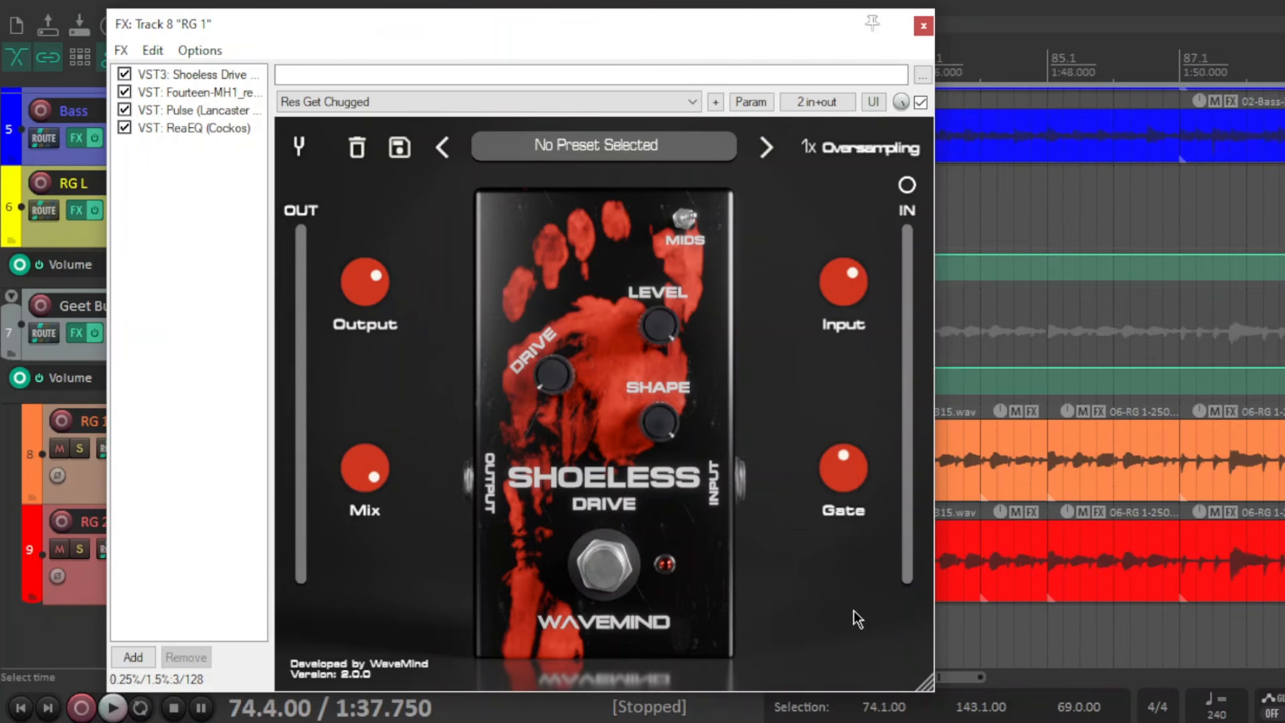
# Check Shoeless Drive's built-in tuner and preset controls, and switch the pedal back on.
pyautogui.click(299, 147)
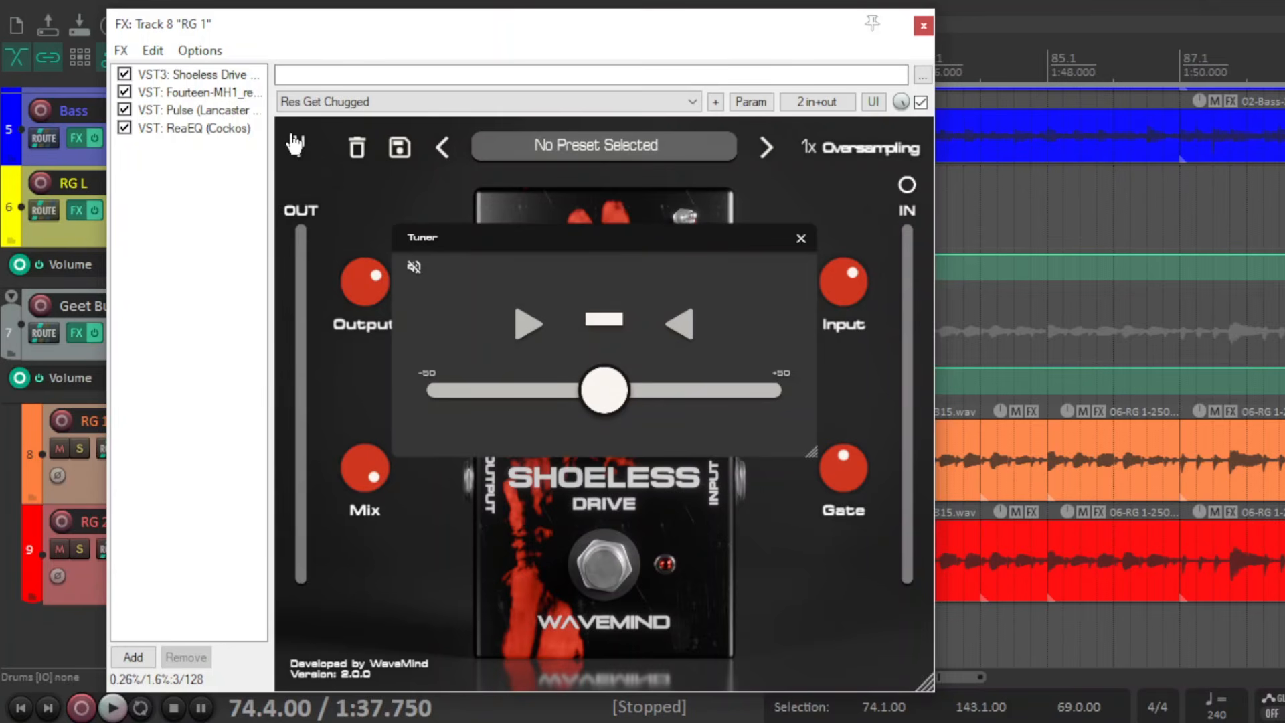
pyautogui.click(802, 240)
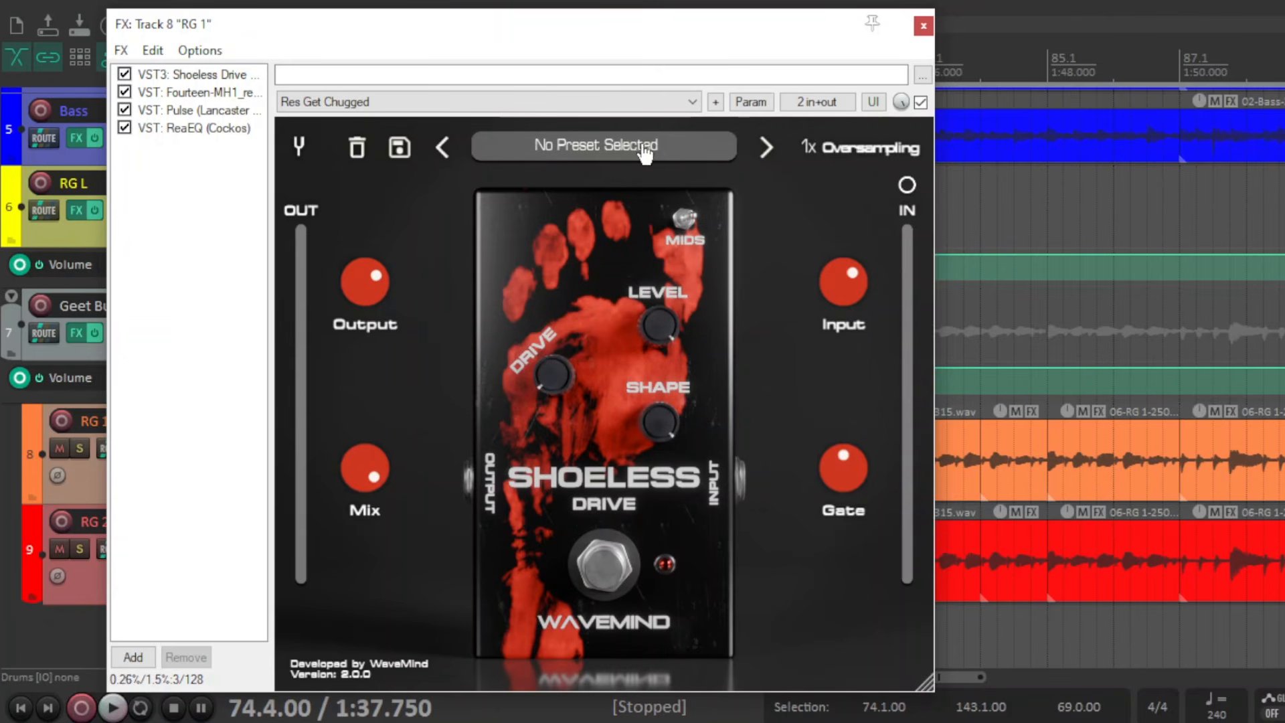
pyautogui.click(623, 581)
pyautogui.click(415, 95)
pyautogui.click(366, 140)
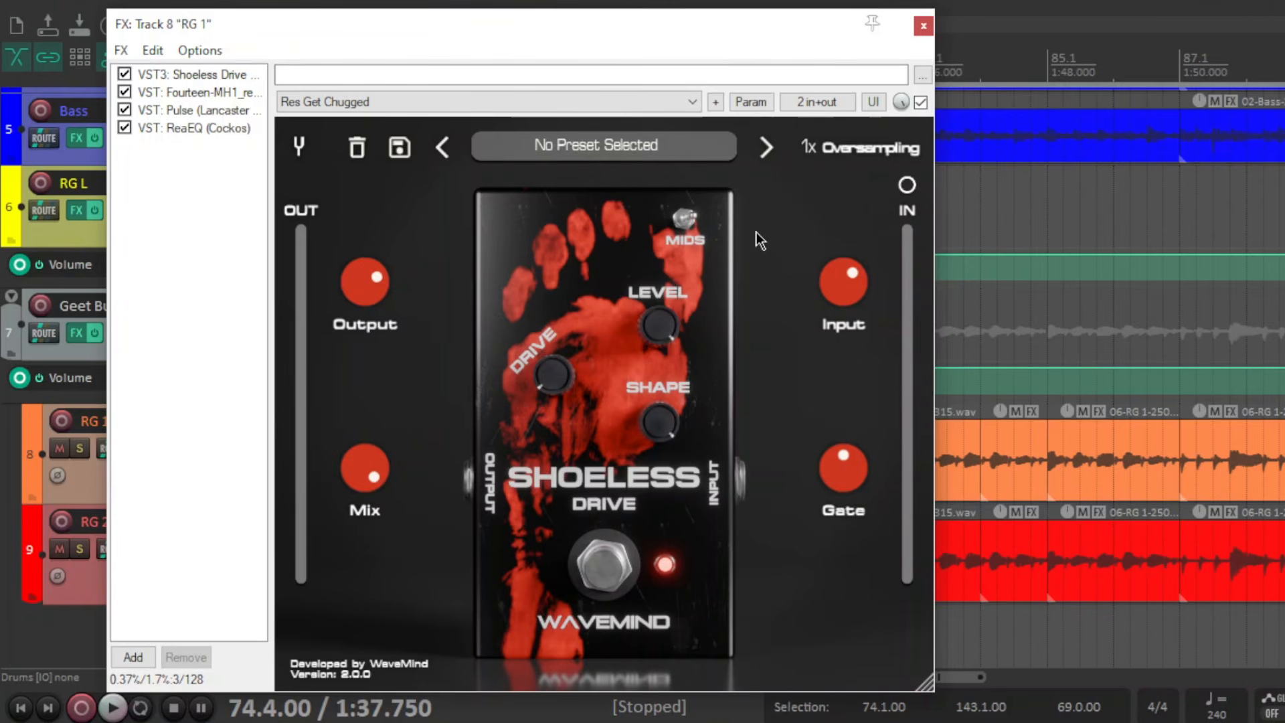
# Examine the Fourteen amp plugin's input, gain, volume and tone controls in the RG 1 chain.
pyautogui.click(238, 91)
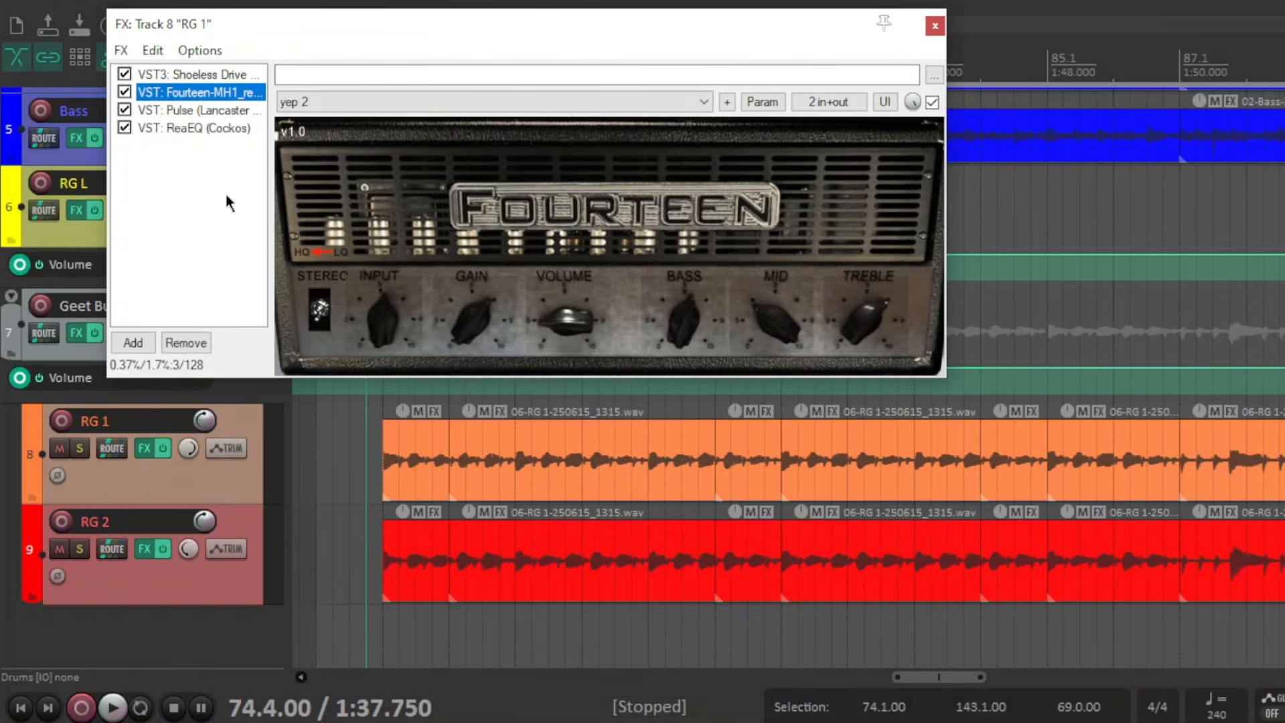
pyautogui.moveTo(378, 26); pyautogui.dragTo(379, 67)
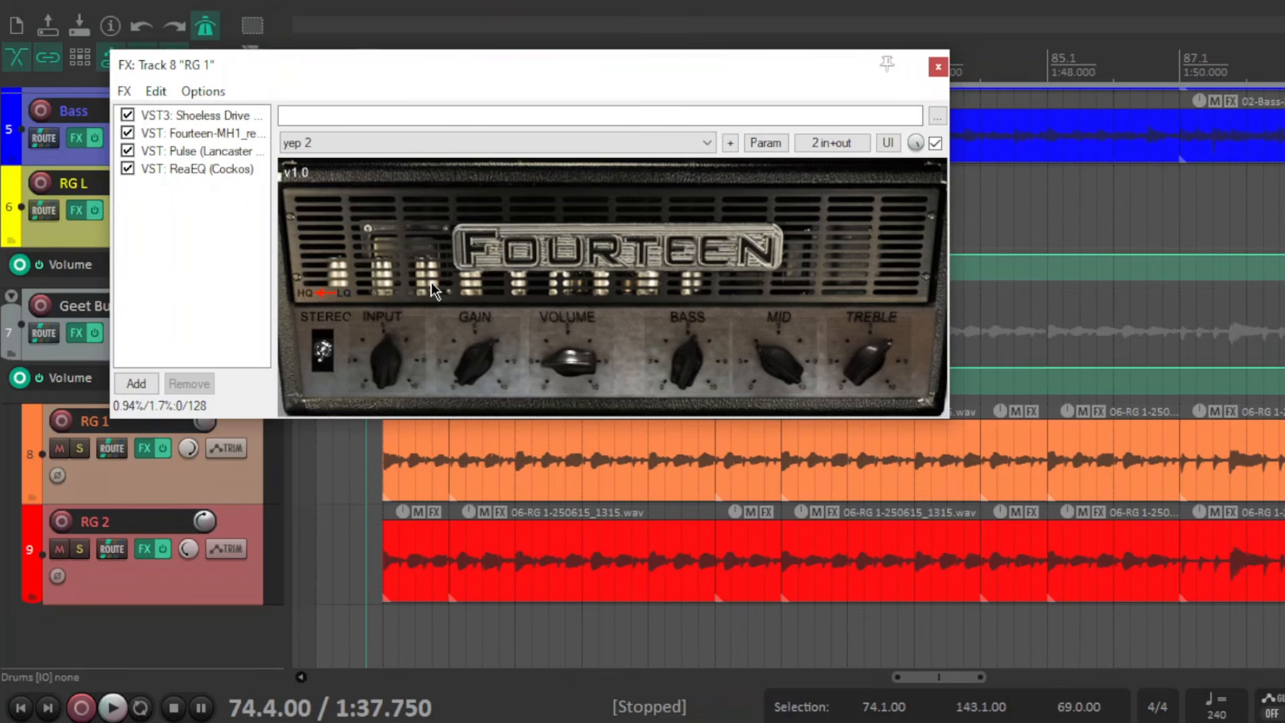
pyautogui.moveTo(504, 71); pyautogui.dragTo(505, 60)
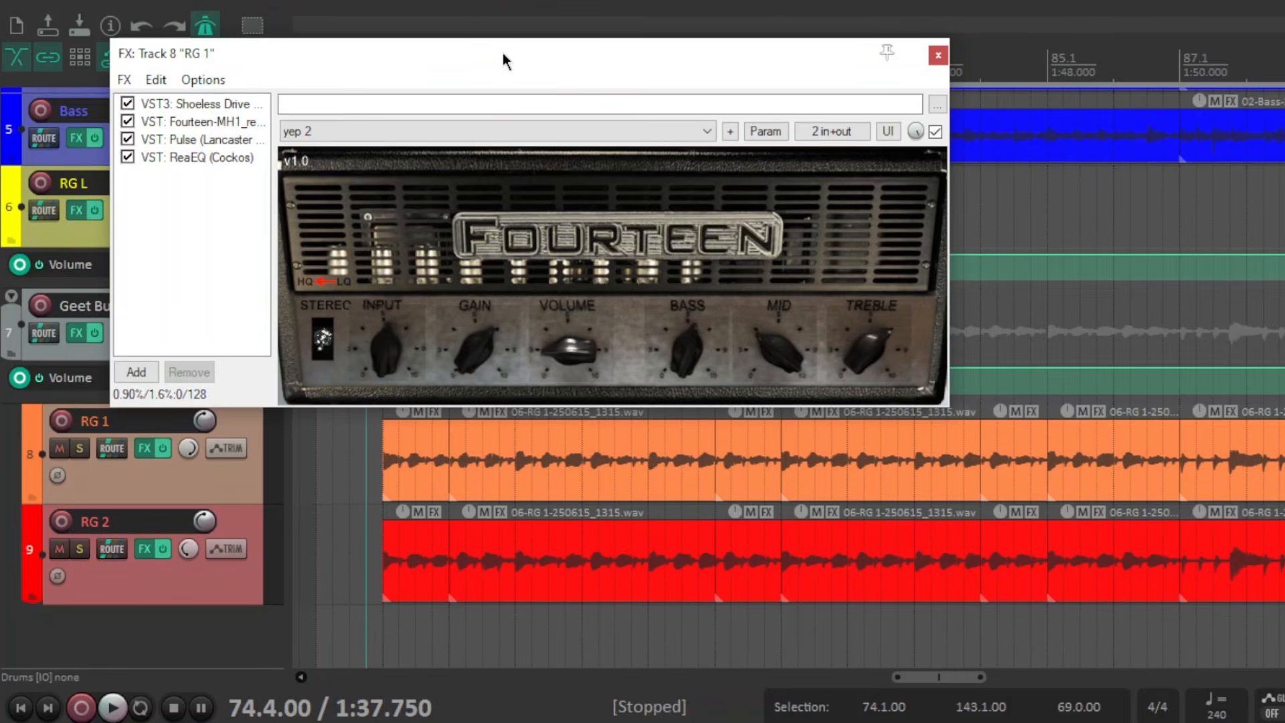
pyautogui.moveTo(504, 54); pyautogui.dragTo(484, 42)
# Examine the Pulse cabinet loader's impulse response and bands 1 and 2 of ReaEQ on RG 1.
pyautogui.click(182, 124)
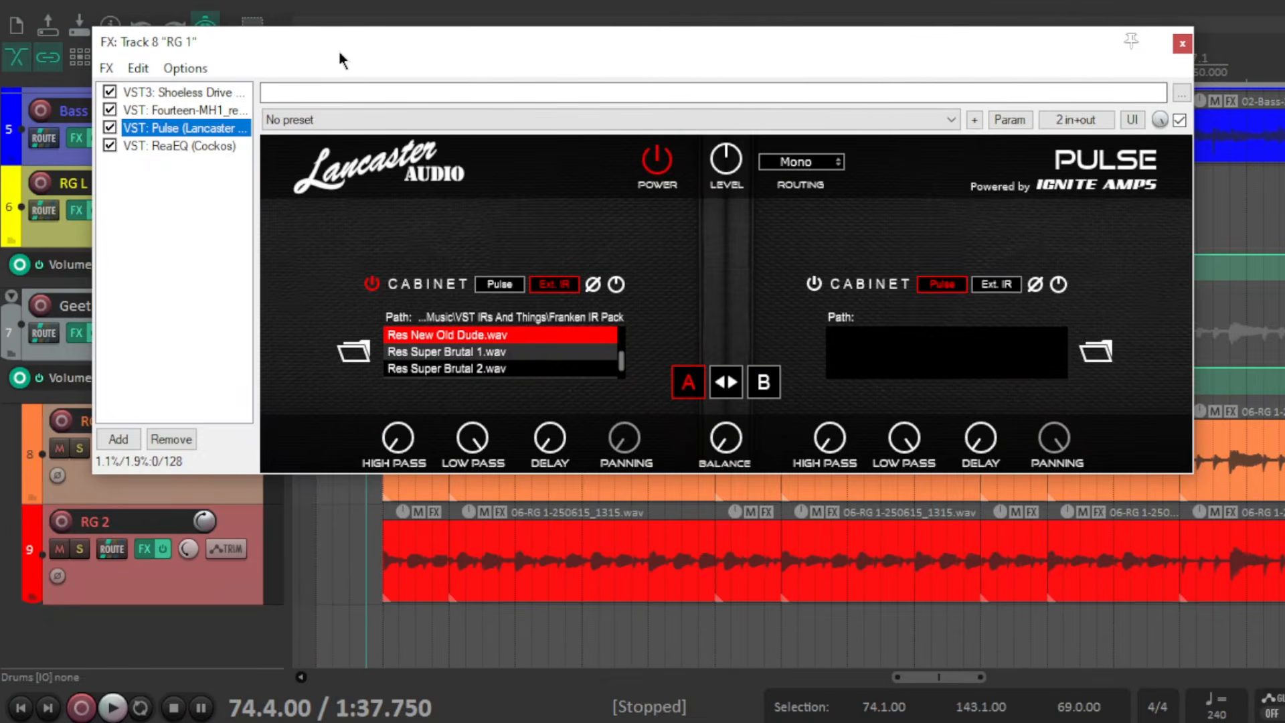
pyautogui.moveTo(339, 53); pyautogui.dragTo(332, 73)
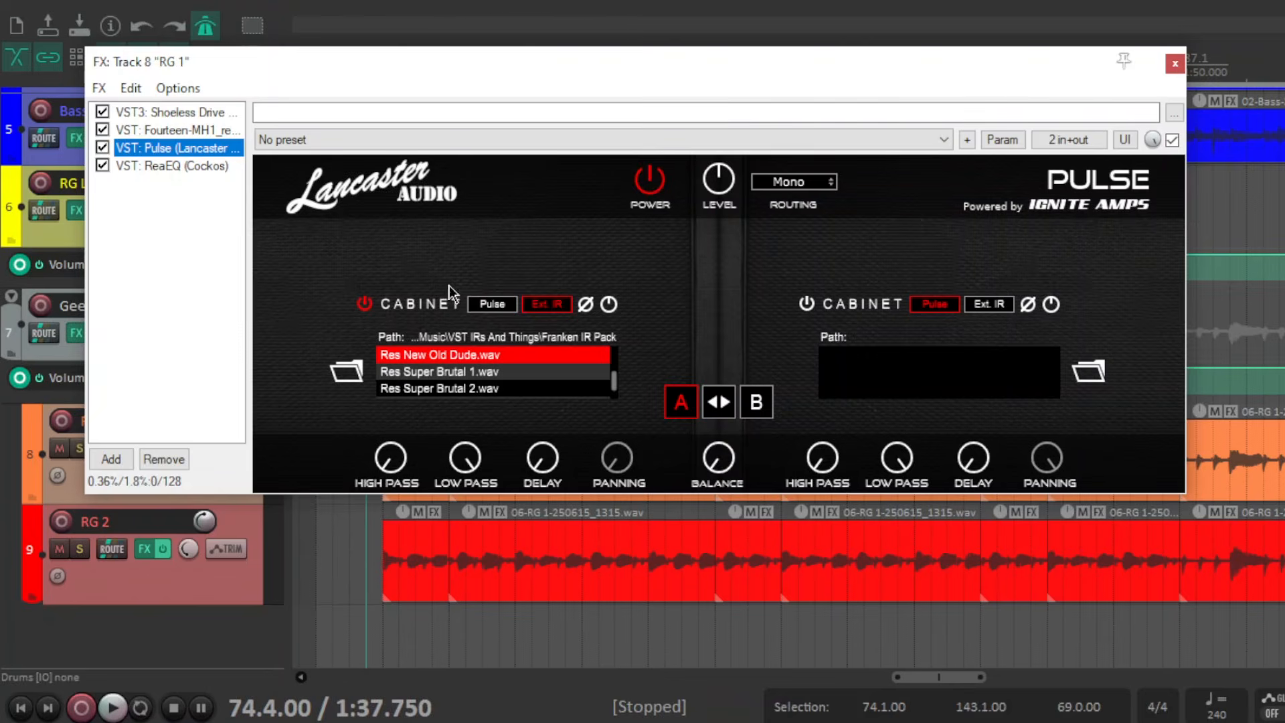
pyautogui.click(188, 165)
pyautogui.moveTo(331, 56); pyautogui.dragTo(327, 41)
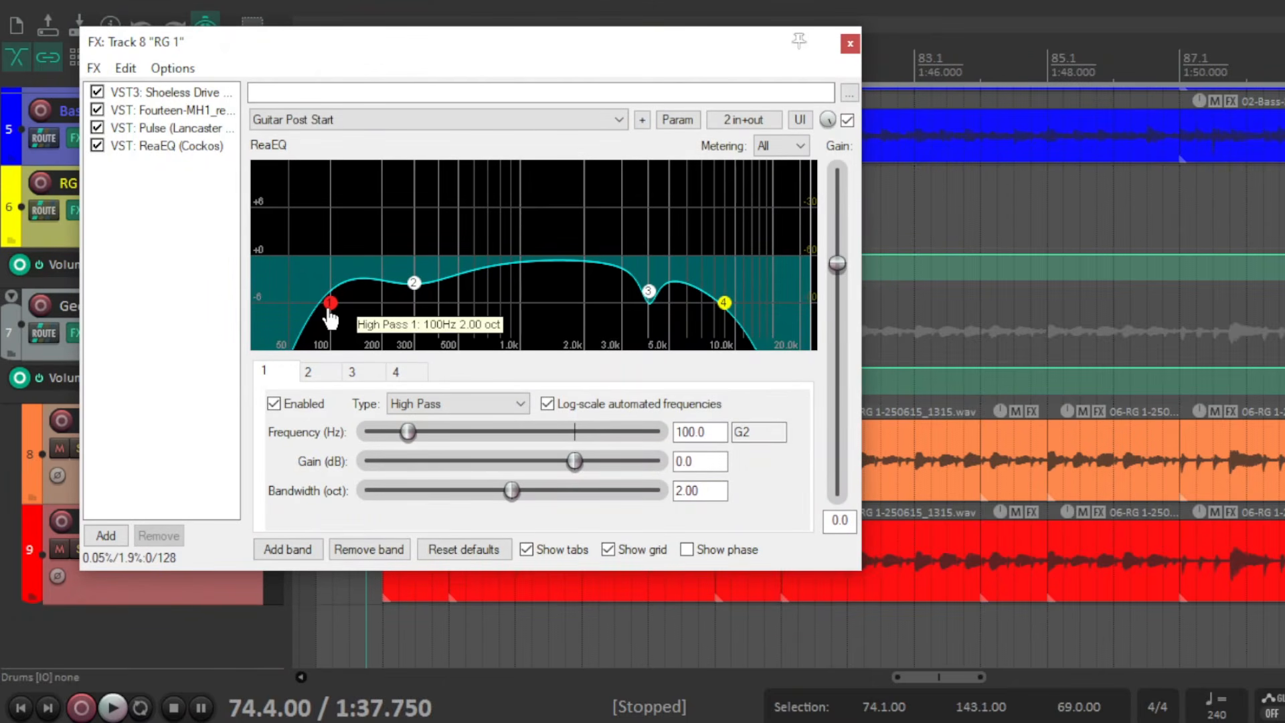
pyautogui.click(414, 283)
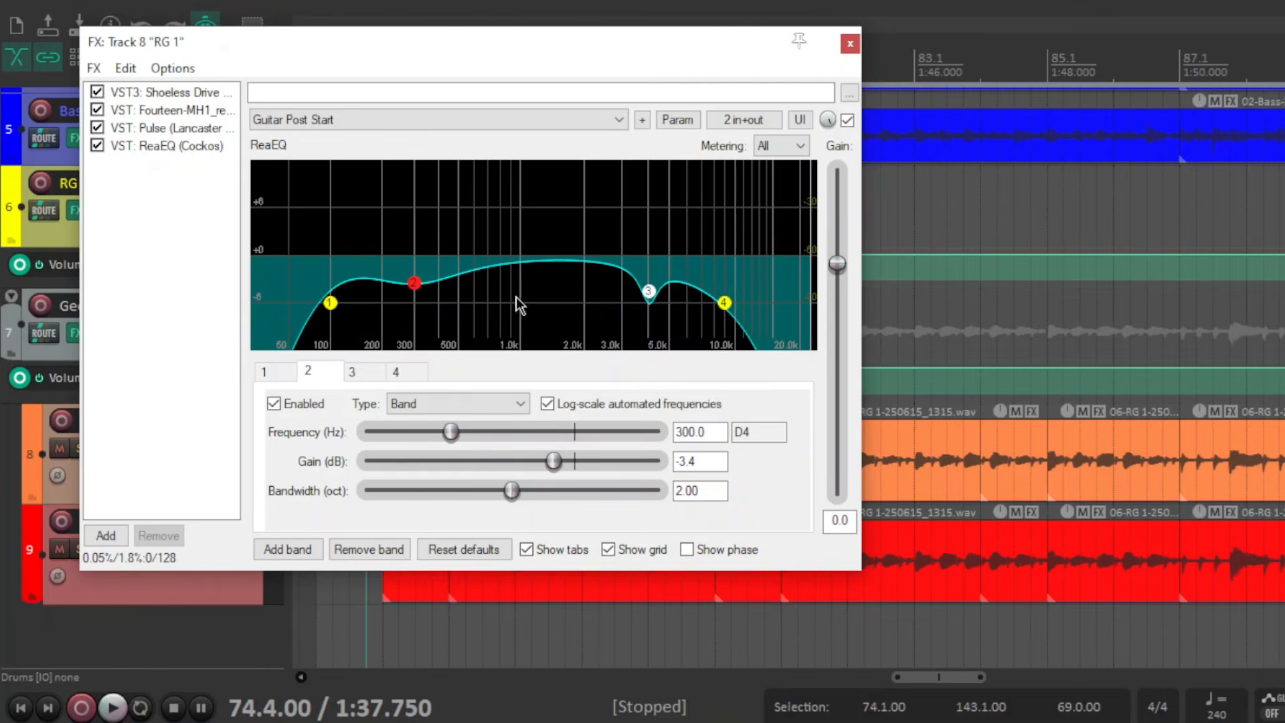
# Examine bands 3 and 4 of ReaEQ on RG 1 and close the track's plugin chain.
pyautogui.click(649, 293)
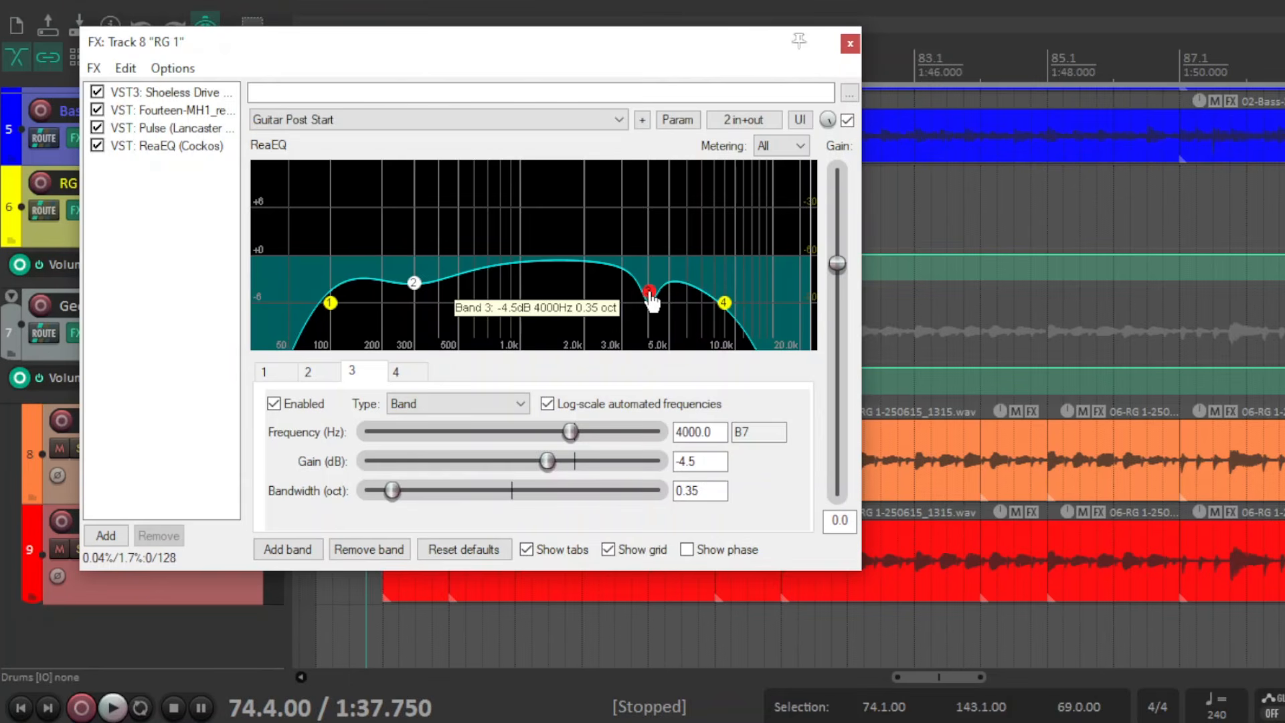
pyautogui.click(724, 302)
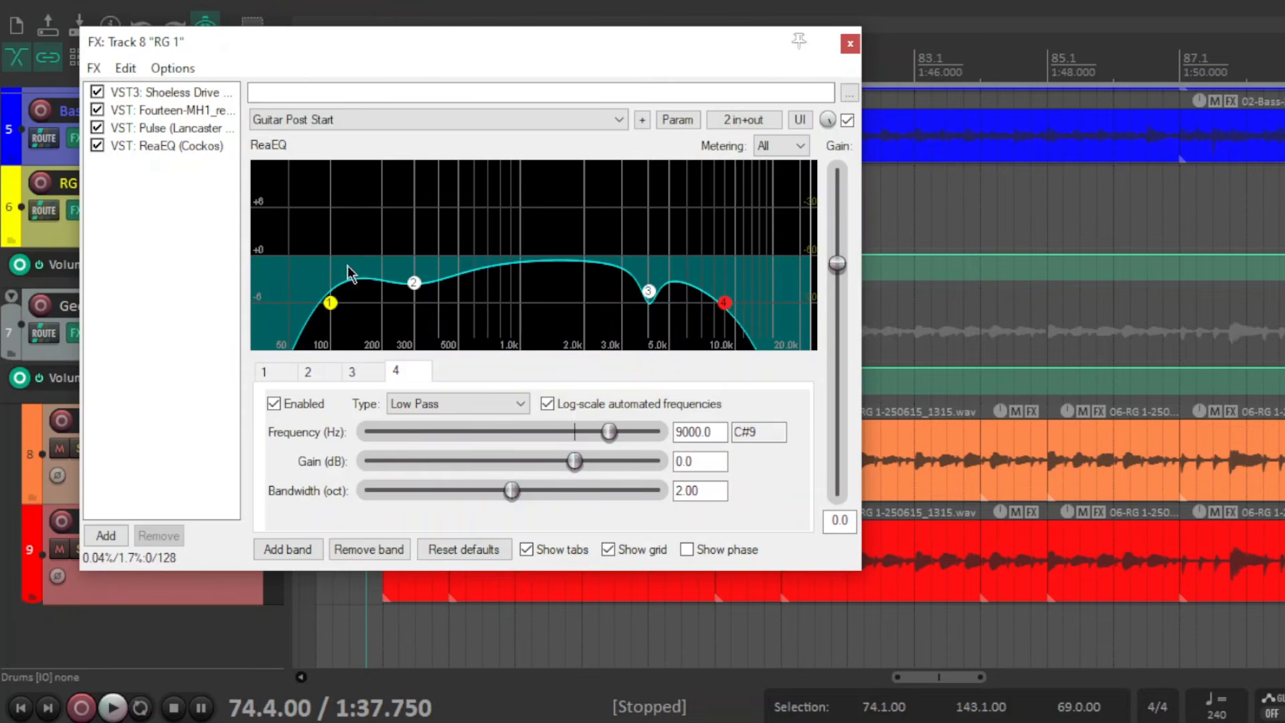
pyautogui.click(849, 46)
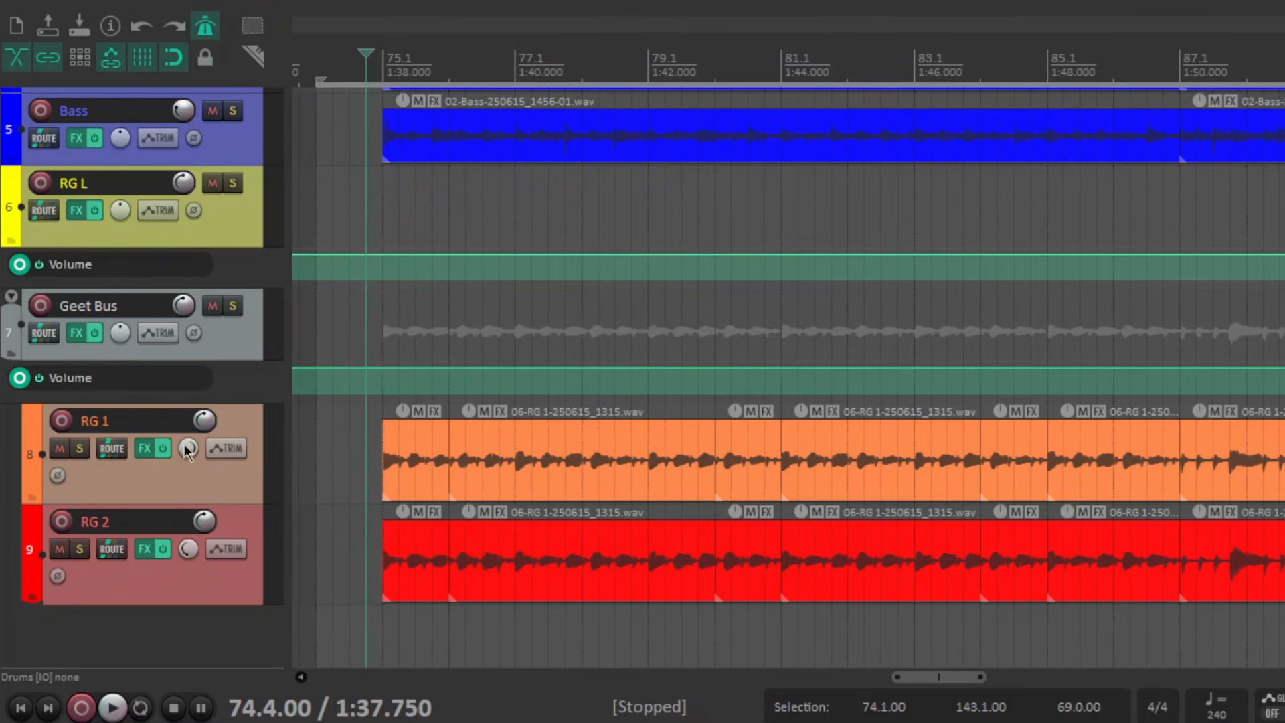
# Solo RG 1 and play its guitar part from bar 74.4 and again from bar 86.4, stopping playback at the end.
pyautogui.click(80, 449)
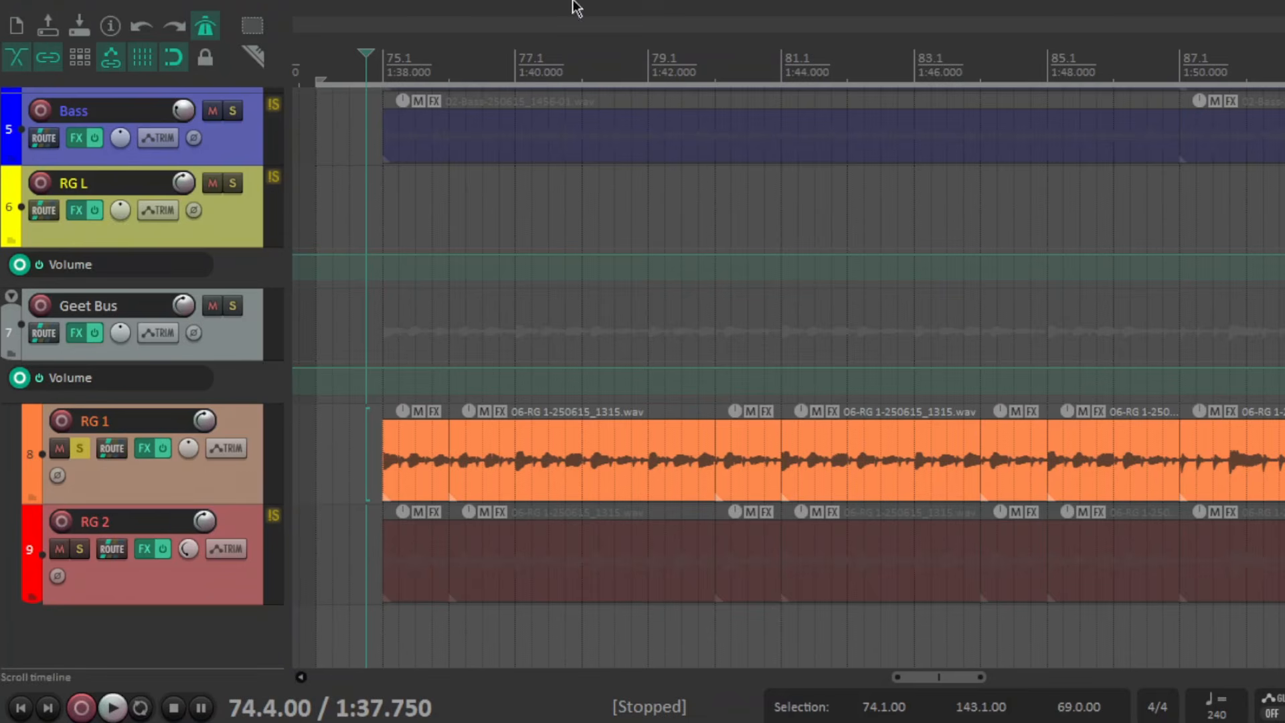
pyautogui.press('space')
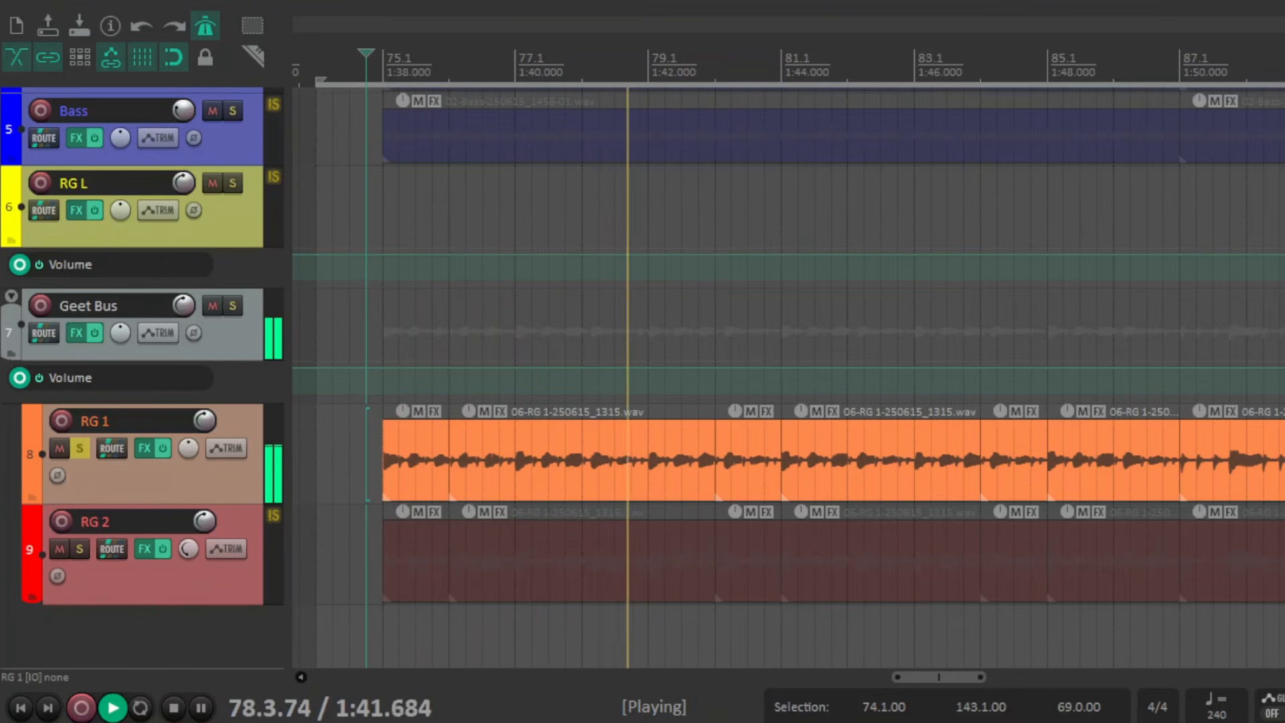
pyautogui.click(1161, 65)
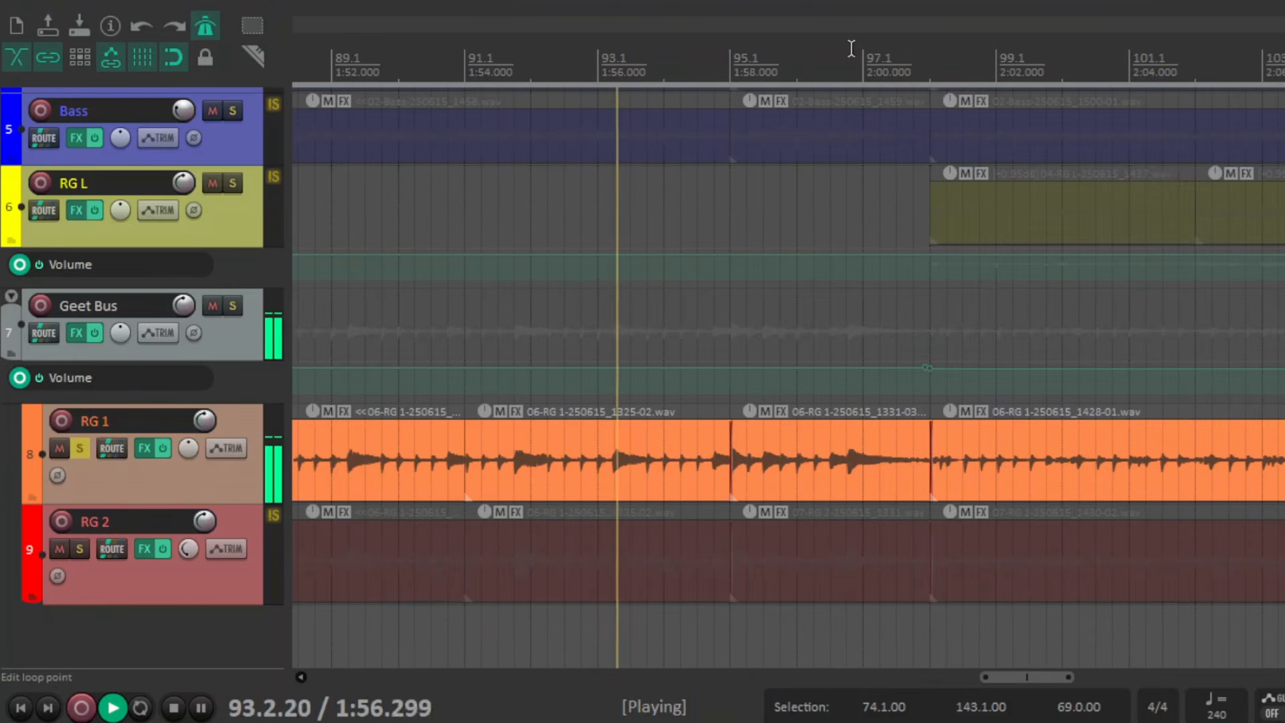
pyautogui.press('space')
# Solo RG 2 together with RG 1.
pyautogui.moveTo(1049, 681); pyautogui.dragTo(996, 681)
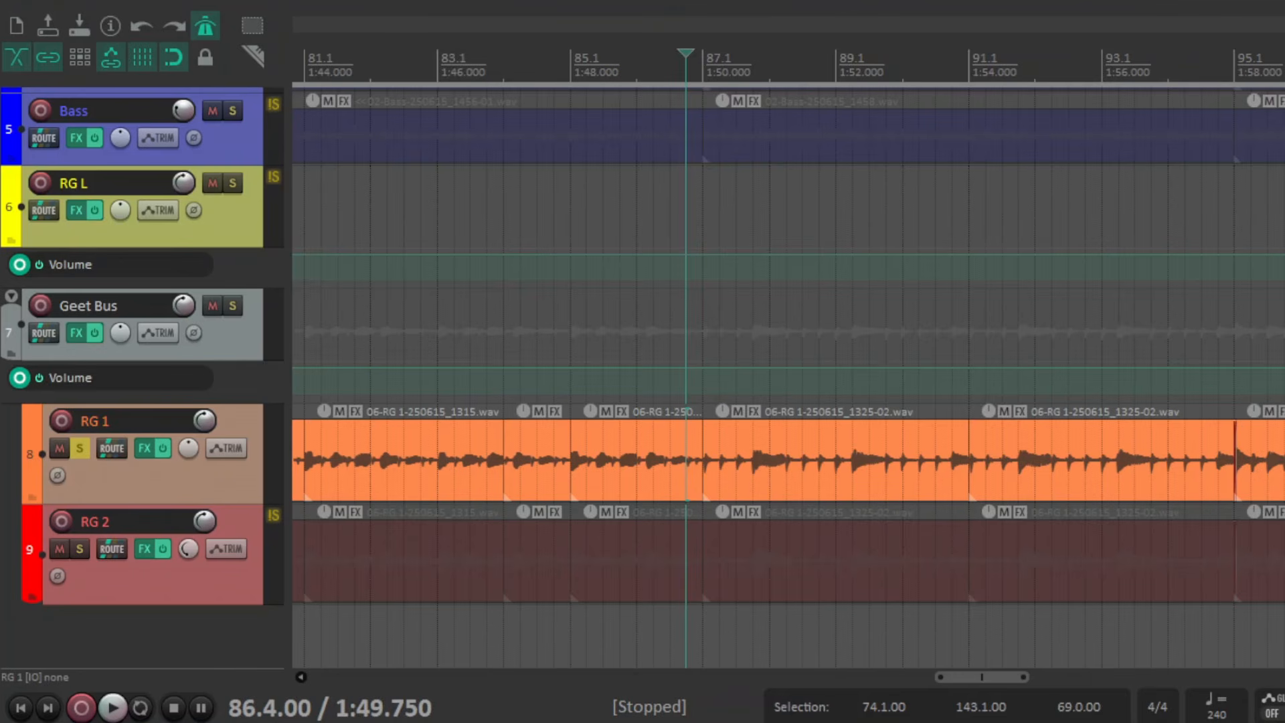
pyautogui.scroll(4, 884, 475)
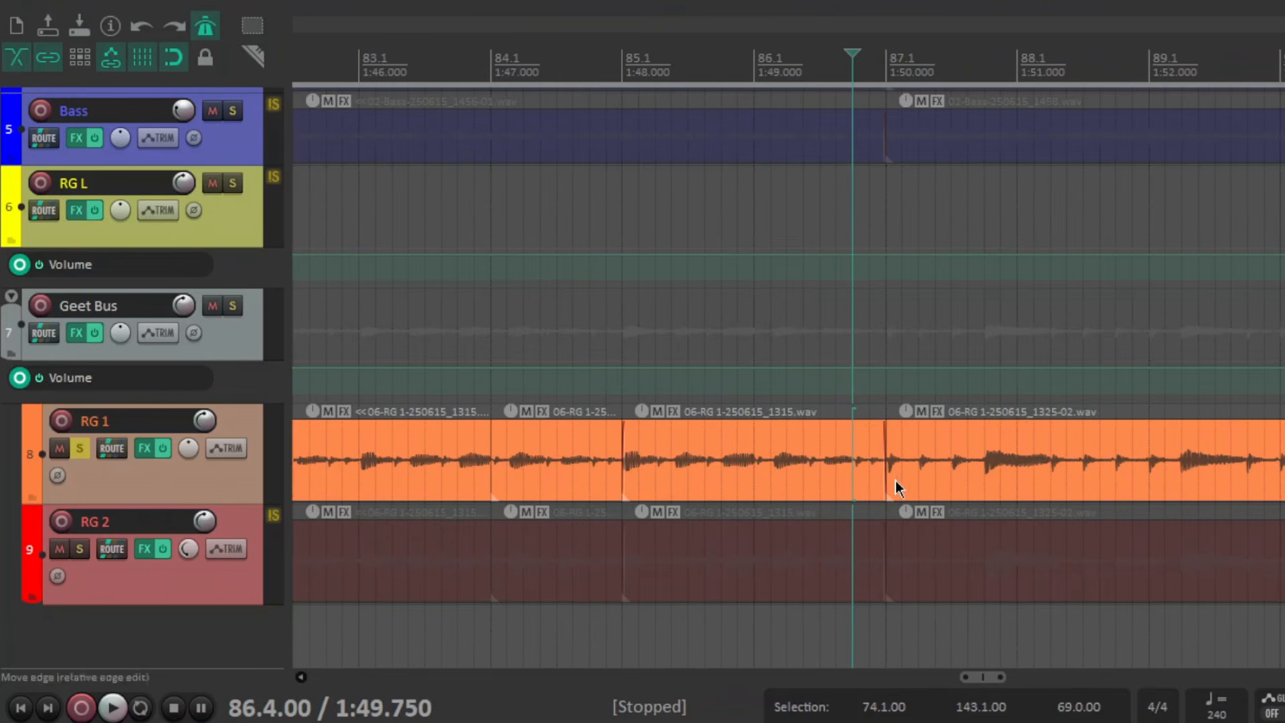
pyautogui.moveTo(1003, 684)
pyautogui.mouseDown()
pyautogui.moveTo(1031, 684)
pyautogui.moveTo(1006, 685)
pyautogui.mouseUp()
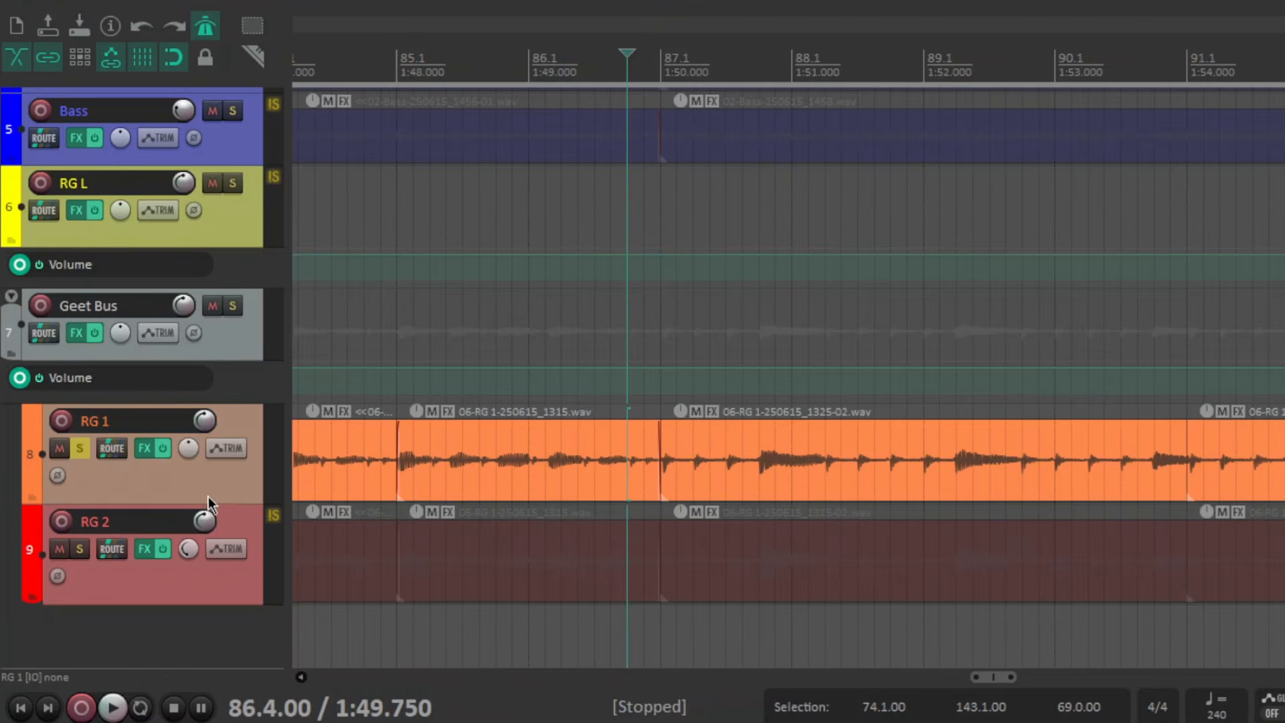
pyautogui.click(79, 448)
pyautogui.click(81, 448)
pyautogui.click(79, 549)
# Play the two soloed rhythm guitars from bar 75.1 and stop playback.
pyautogui.moveTo(1001, 682); pyautogui.dragTo(932, 696)
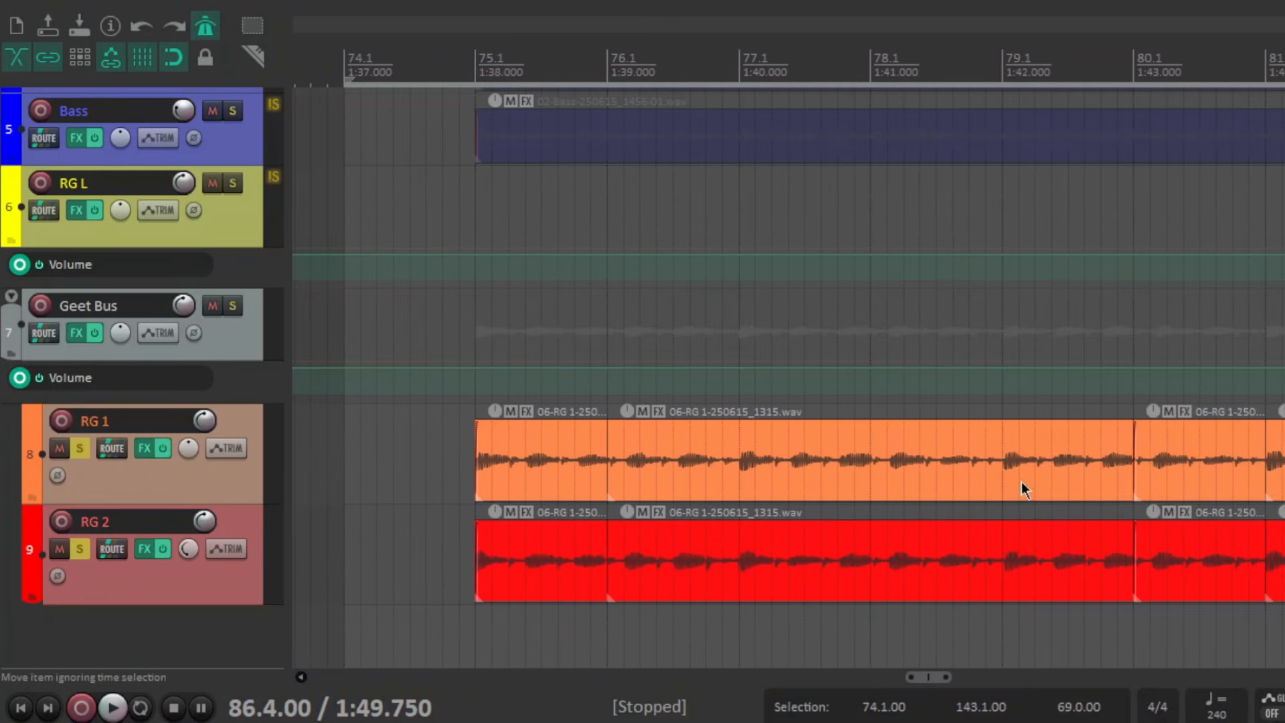
pyautogui.moveTo(941, 684)
pyautogui.mouseDown()
pyautogui.moveTo(978, 676)
pyautogui.moveTo(938, 680)
pyautogui.mouseUp()
pyautogui.scroll(5, 190, 166)
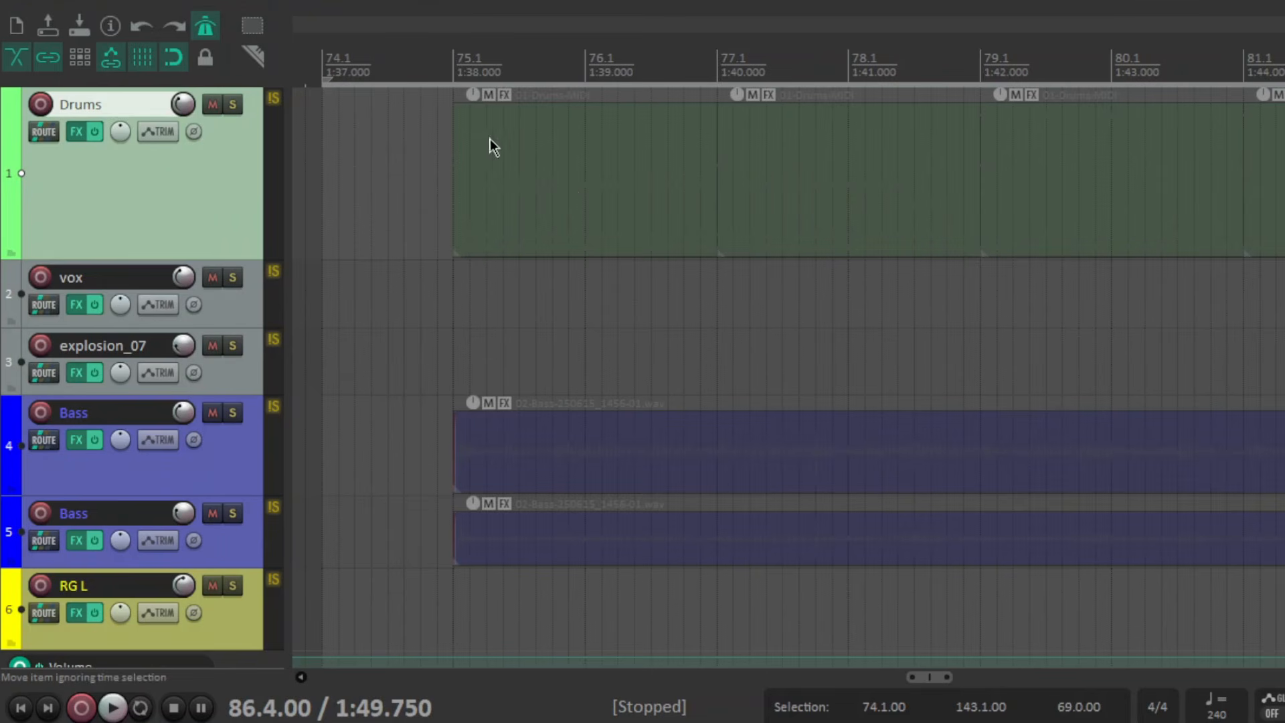
pyautogui.scroll(-8, 355, 455)
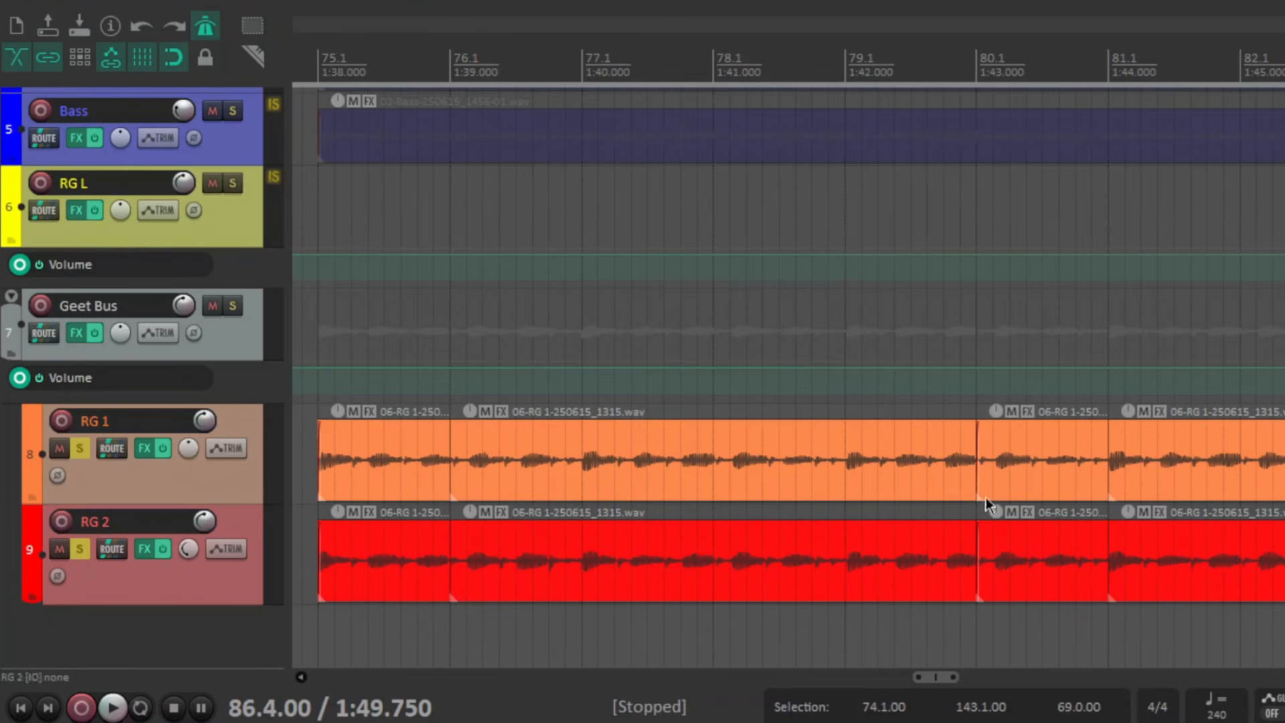
pyautogui.click(325, 65)
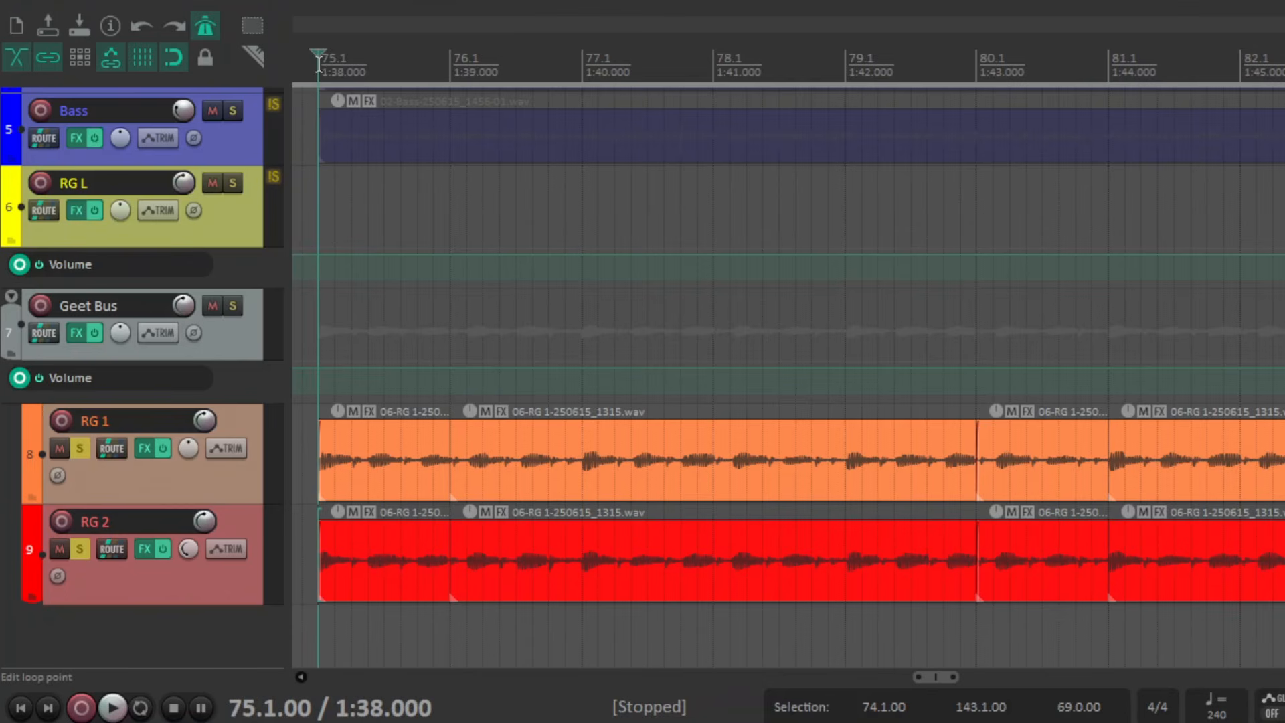
pyautogui.press('space')
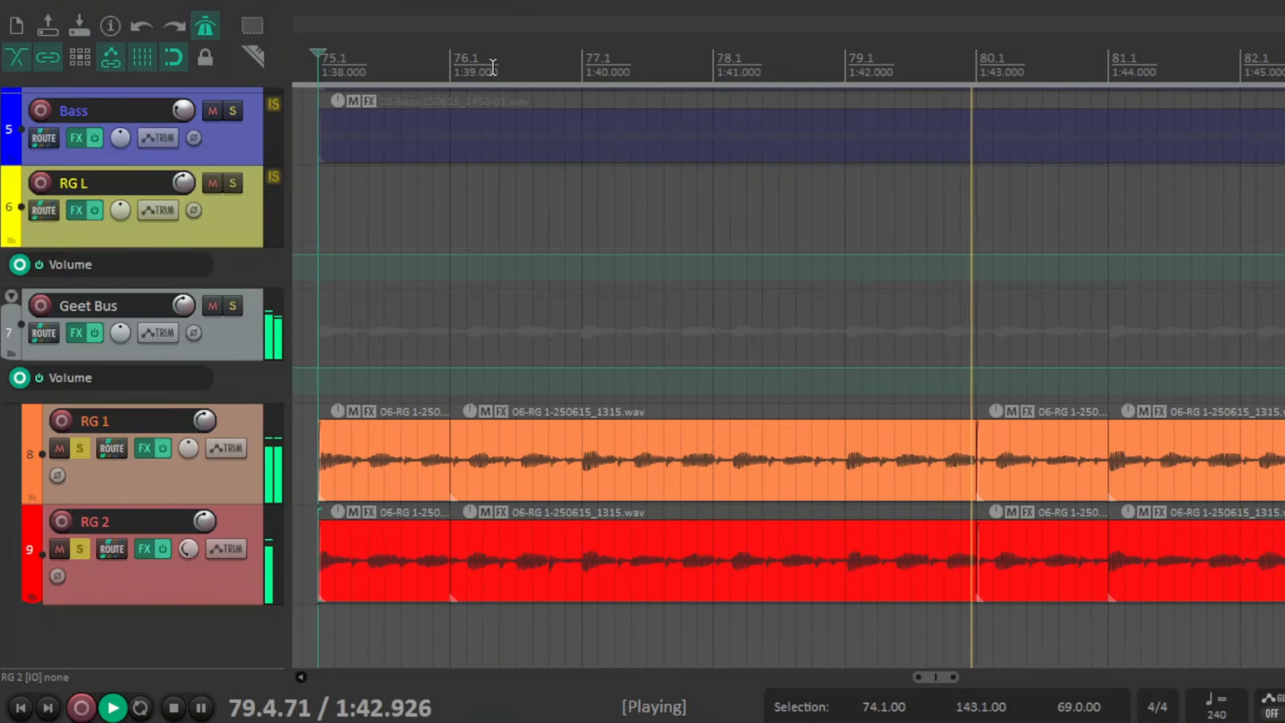
pyautogui.press('space')
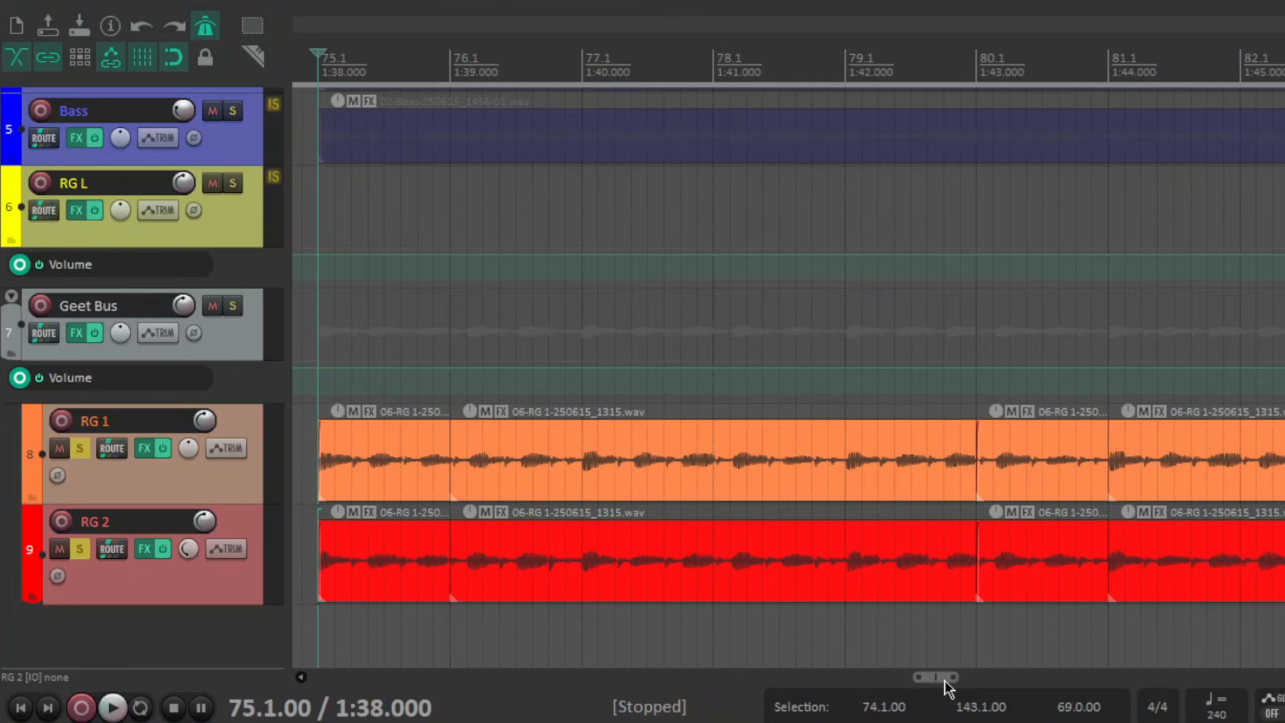
# Compare the RG 1 and RG 2 waveforms across the following sections, up to about bar 107.
pyautogui.moveTo(945, 680); pyautogui.dragTo(978, 677)
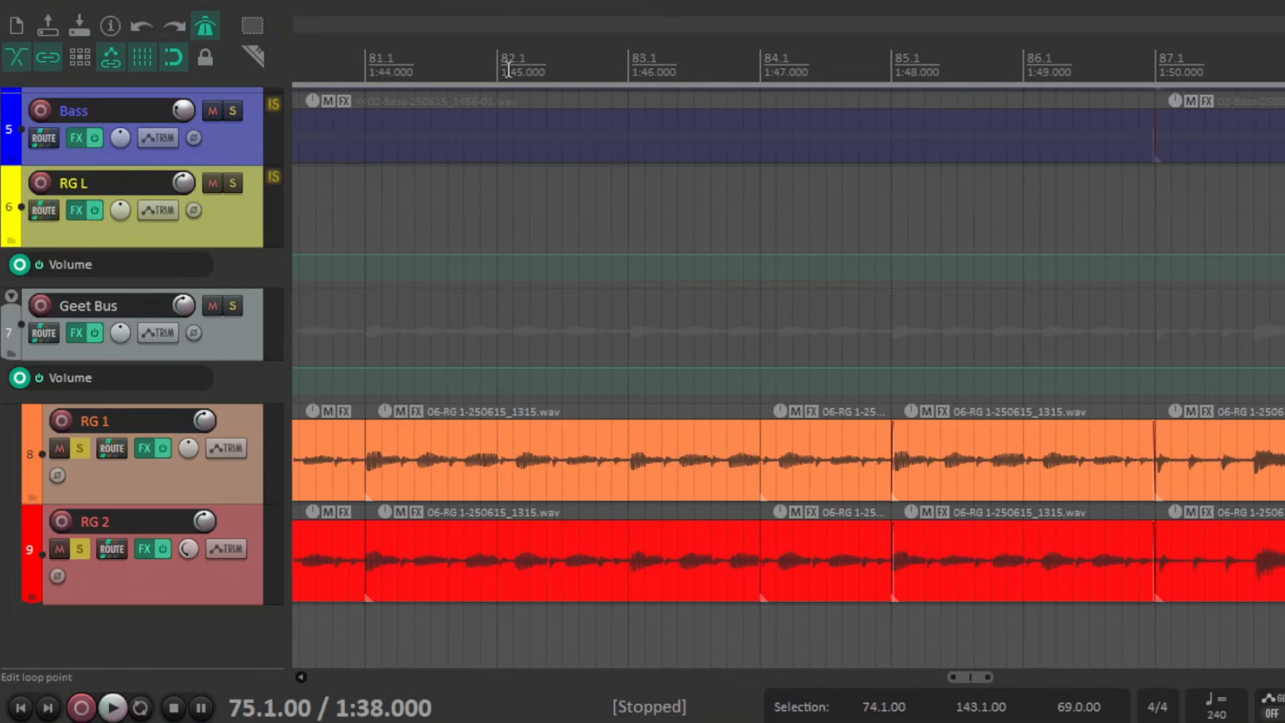
pyautogui.moveTo(970, 677); pyautogui.dragTo(1009, 676)
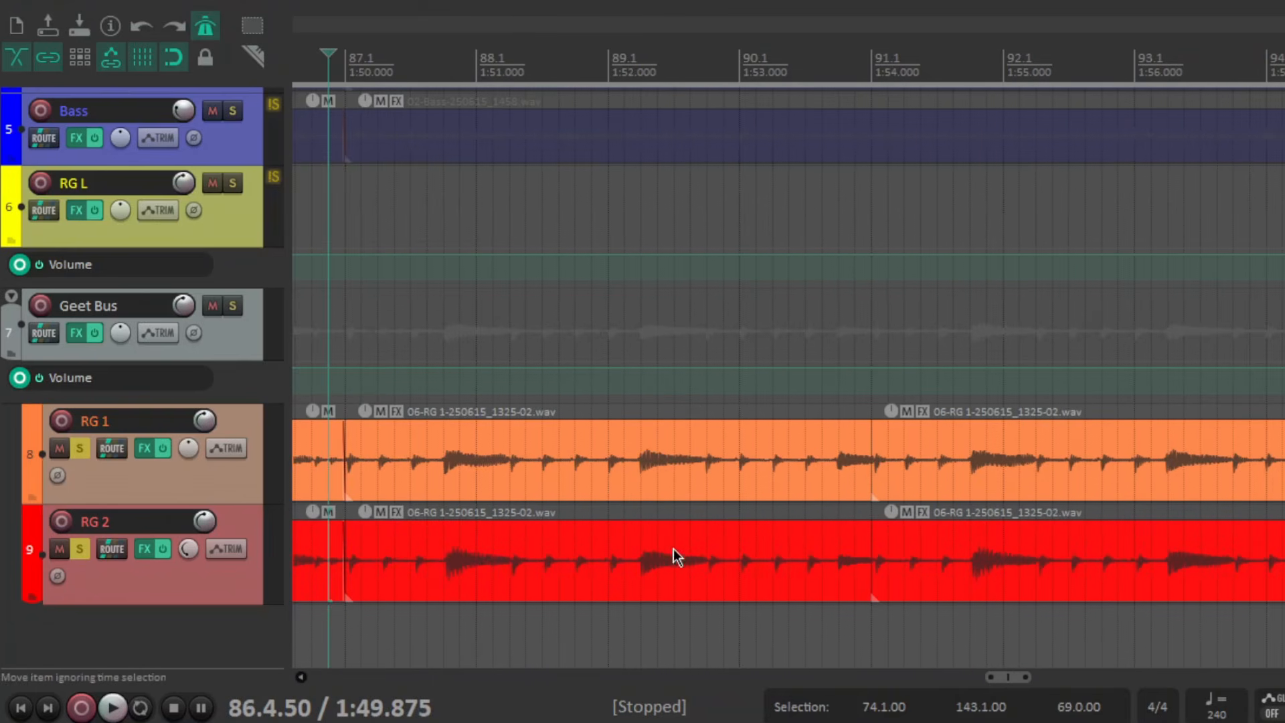
pyautogui.click(566, 65)
pyautogui.scroll(2, 913, 515)
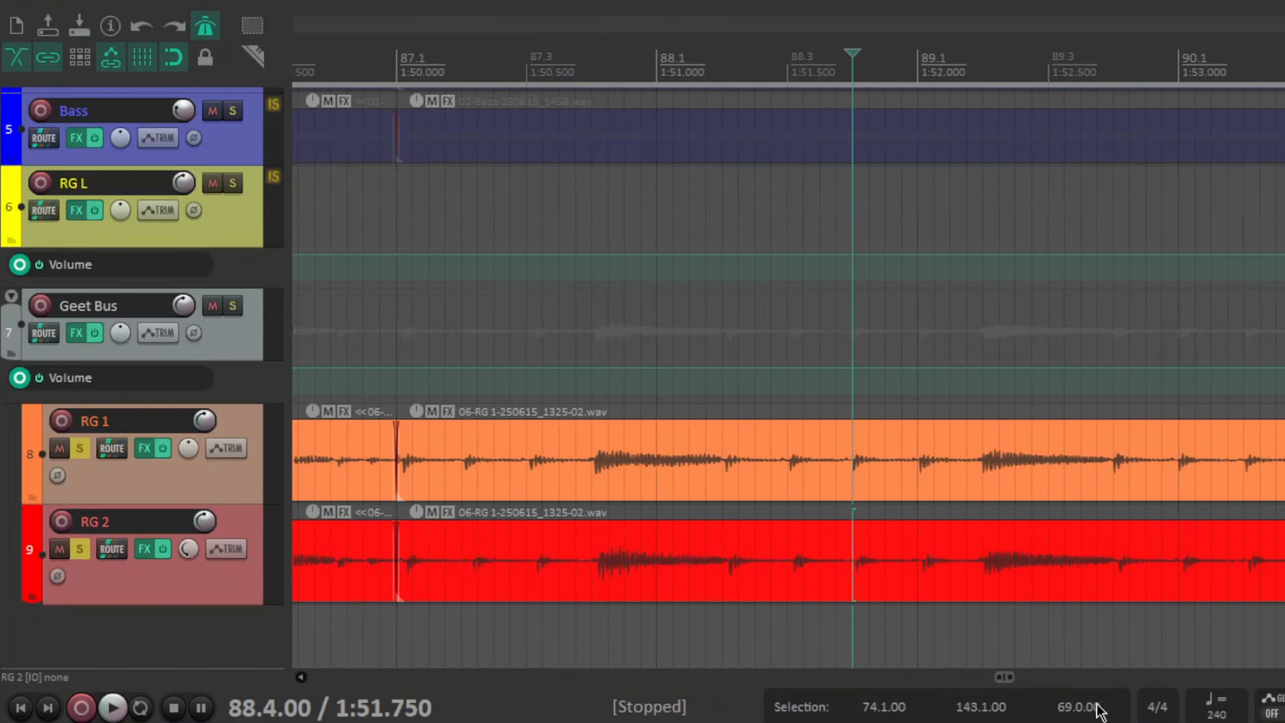
pyautogui.moveTo(1010, 677); pyautogui.dragTo(1086, 677)
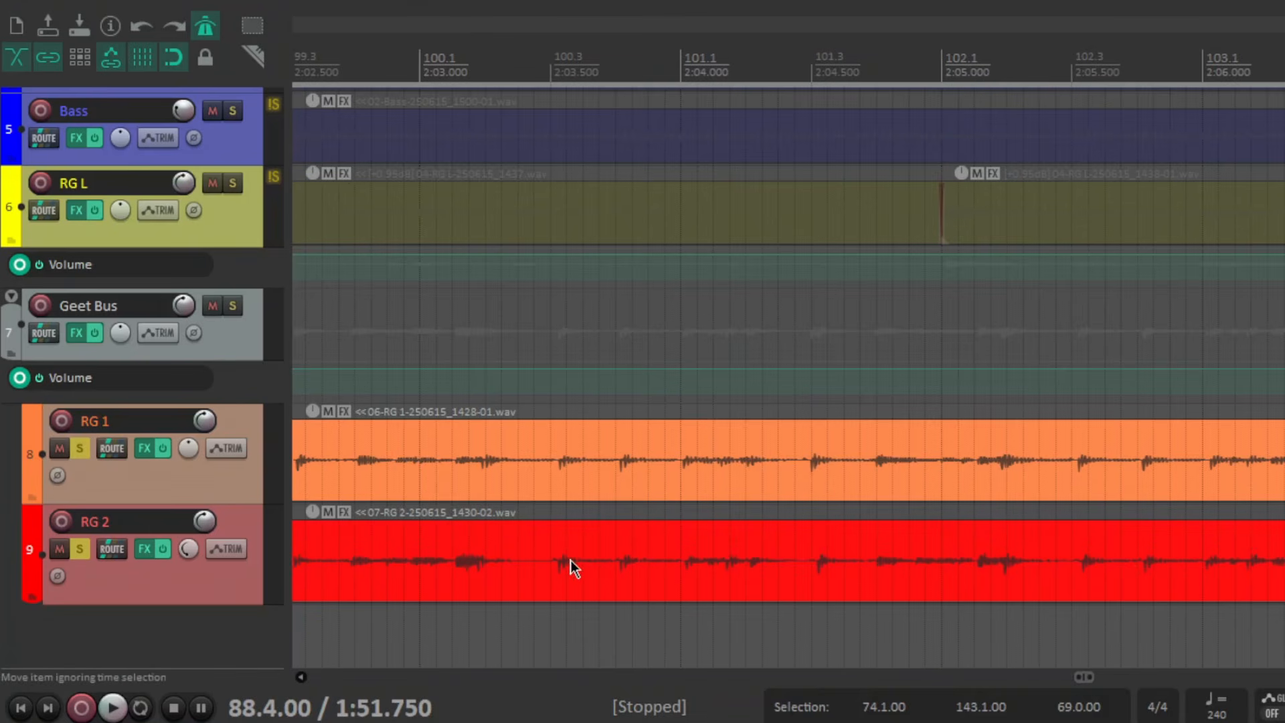
pyautogui.moveTo(1084, 677); pyautogui.dragTo(1115, 680)
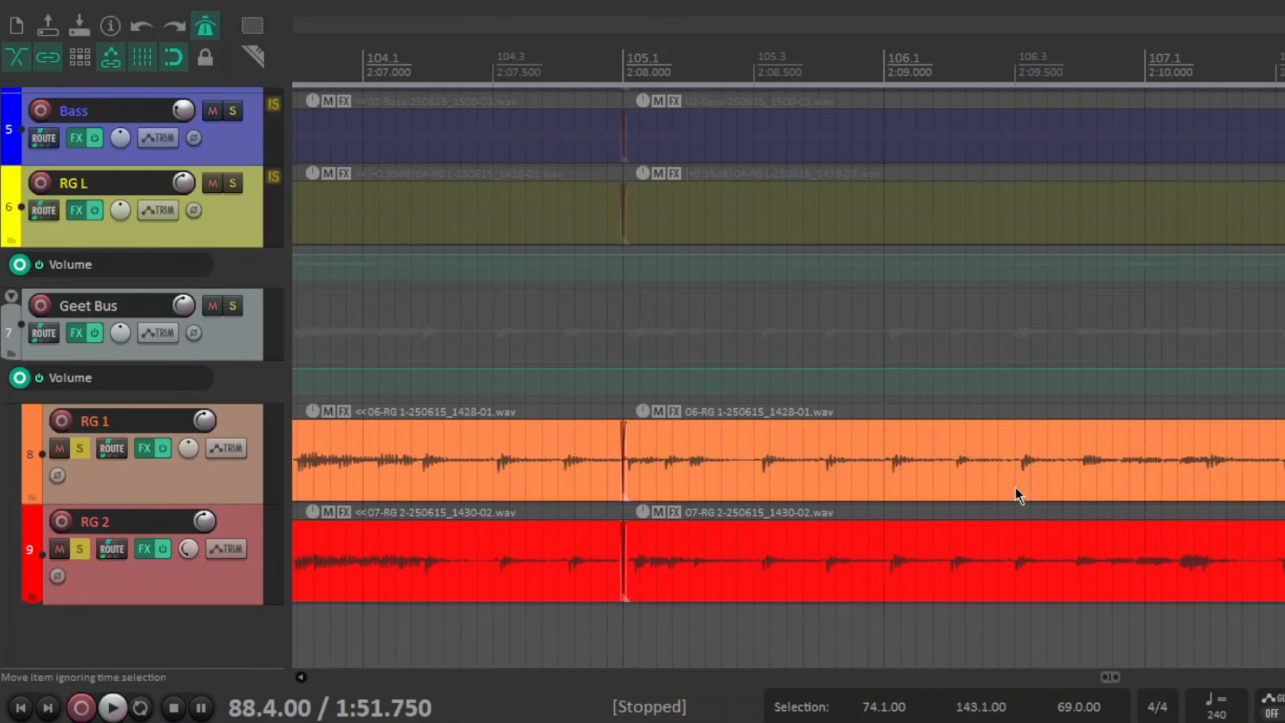
pyautogui.scroll(-5, 805, 470)
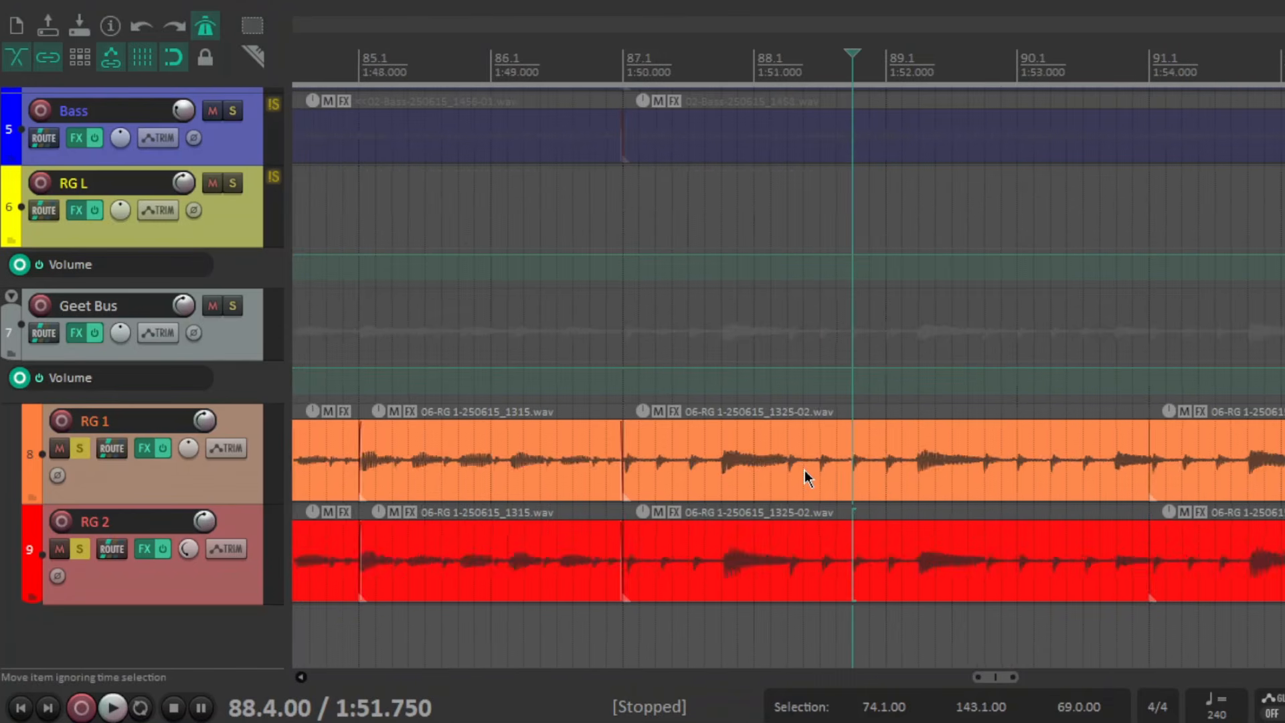
pyautogui.scroll(2, 804, 469)
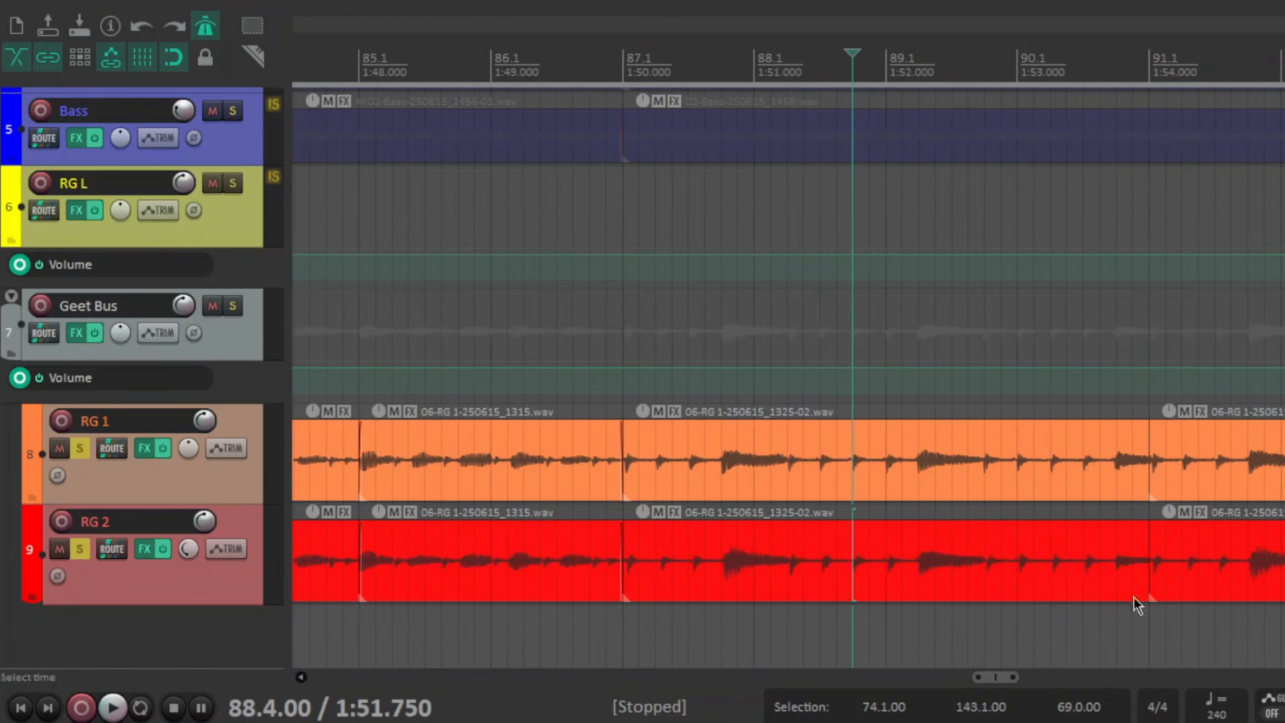
# Place the edit cursor at bar 86.1 and unsolo RG 1 and RG 2.
pyautogui.click(492, 63)
pyautogui.click(82, 447)
pyautogui.click(81, 549)
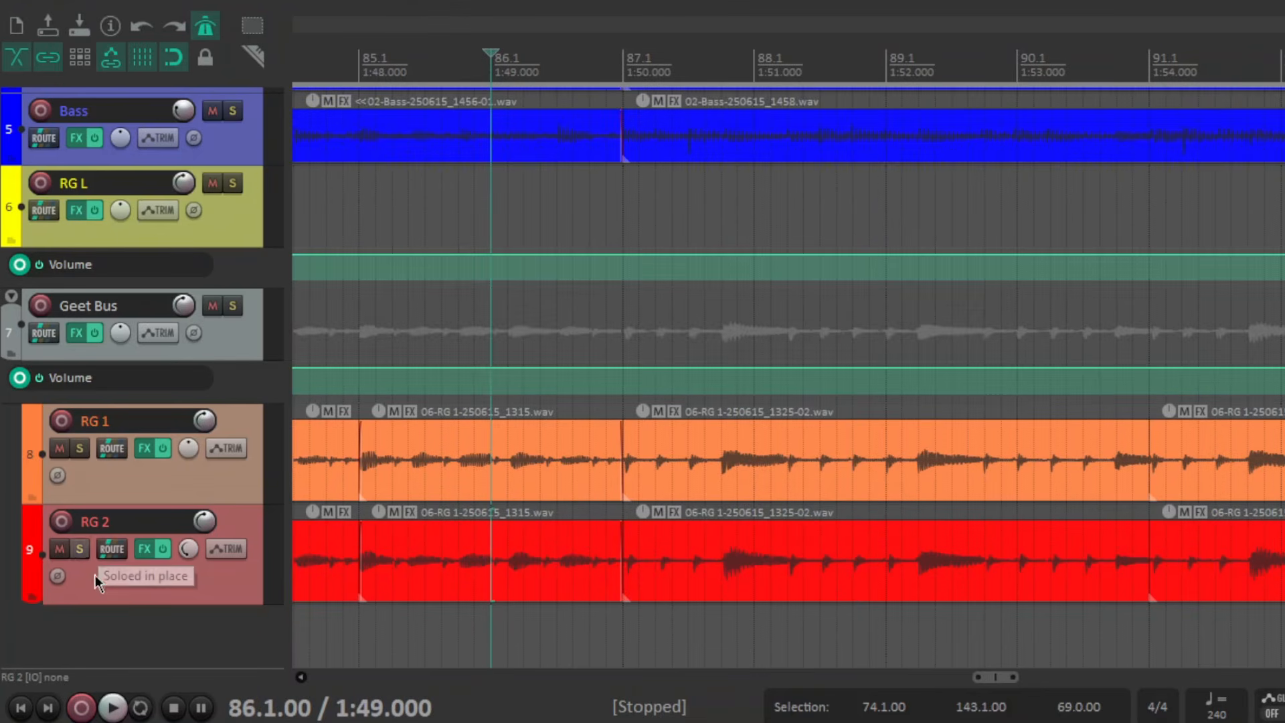
# Examine the Shoeless Drive, Fourteen and Pulse plugins in the RG 2 chain.
pyautogui.click(145, 553)
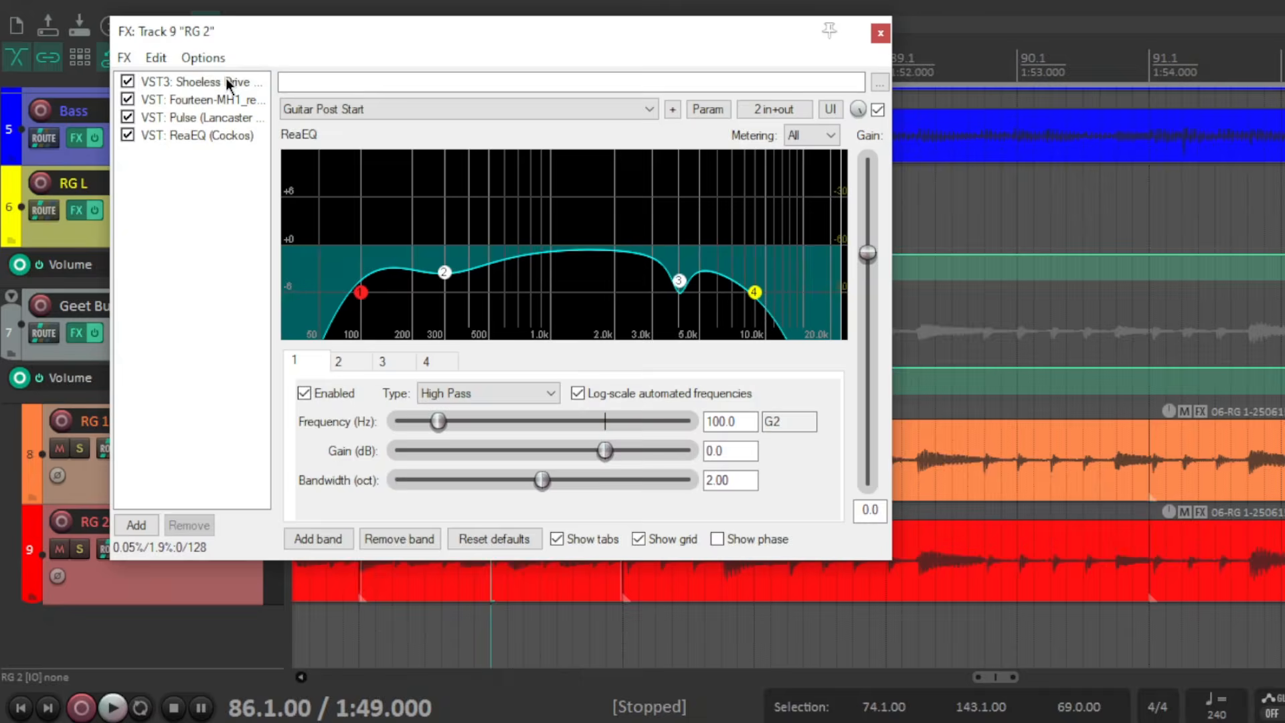
pyautogui.click(226, 79)
pyautogui.click(202, 99)
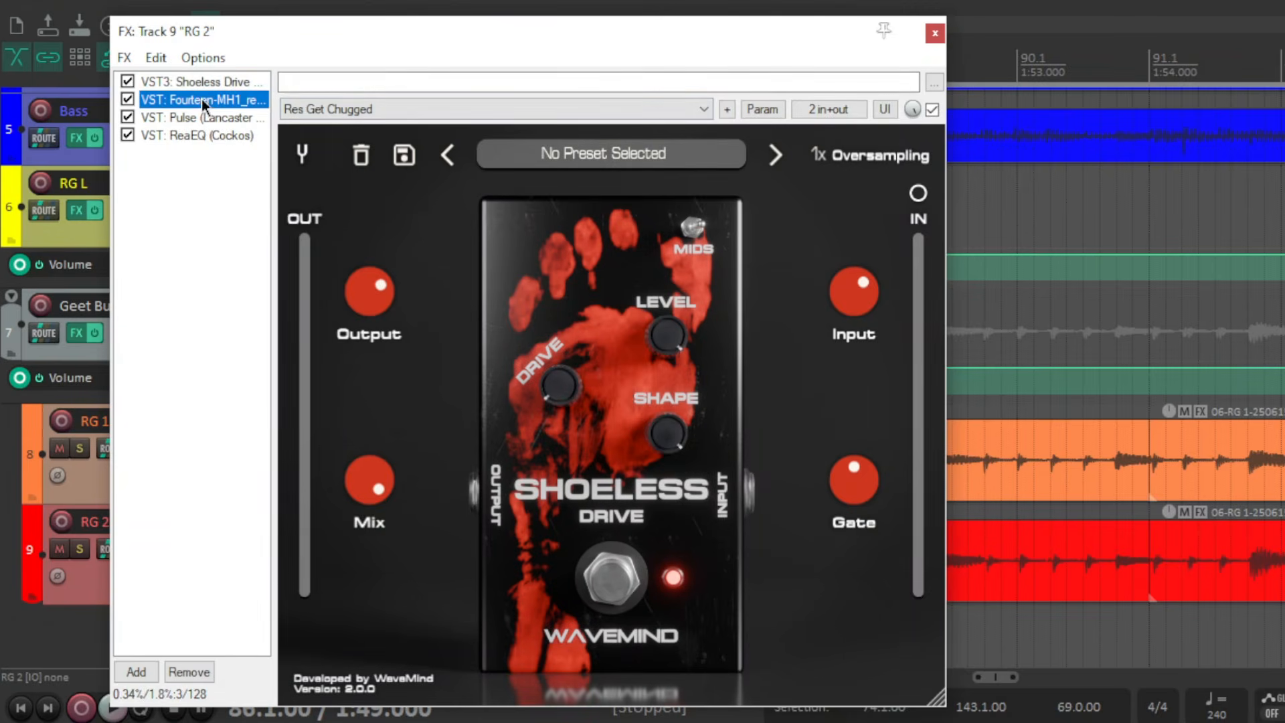
pyautogui.moveTo(360, 30); pyautogui.dragTo(360, 37)
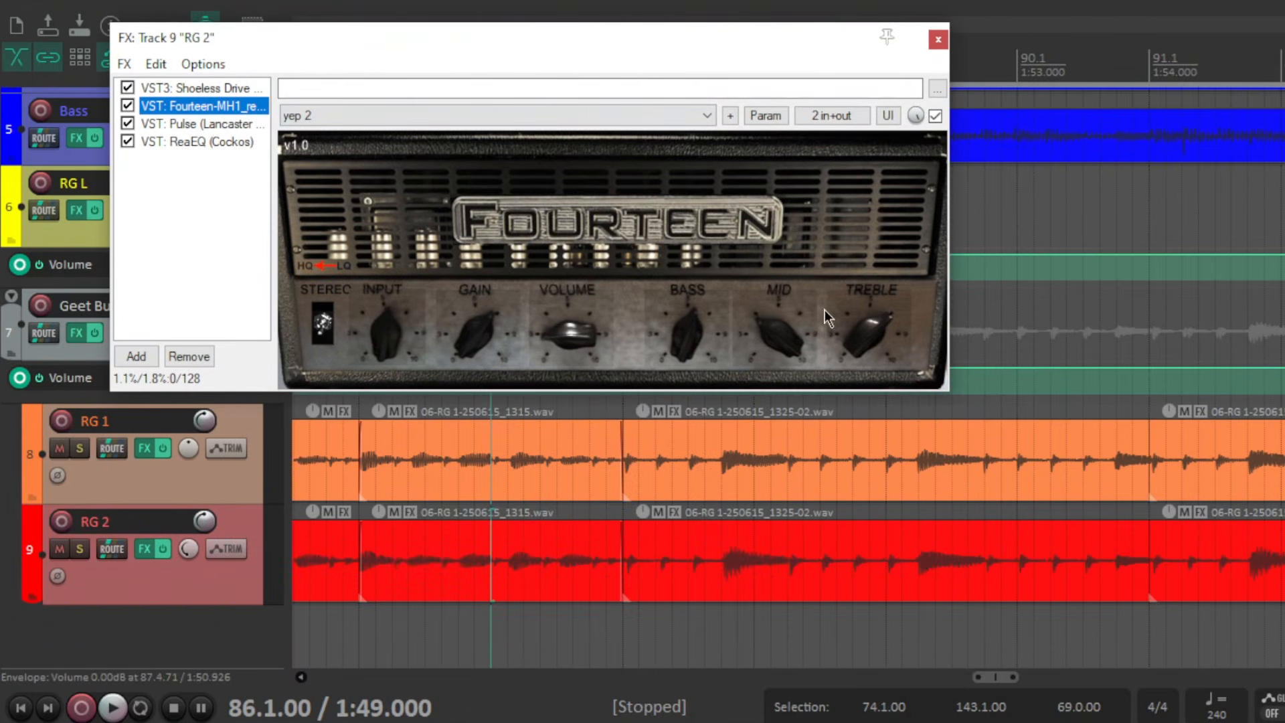
pyautogui.click(225, 123)
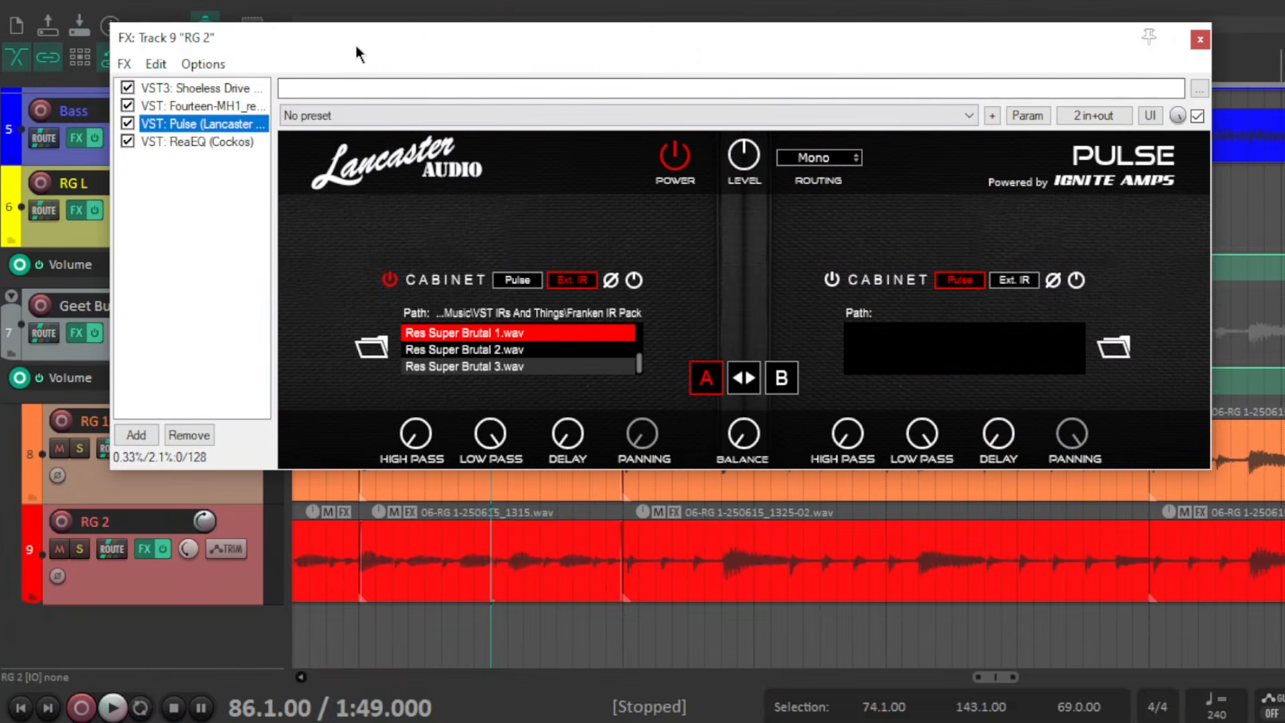
pyautogui.moveTo(349, 40); pyautogui.dragTo(338, 66)
pyautogui.click(190, 266)
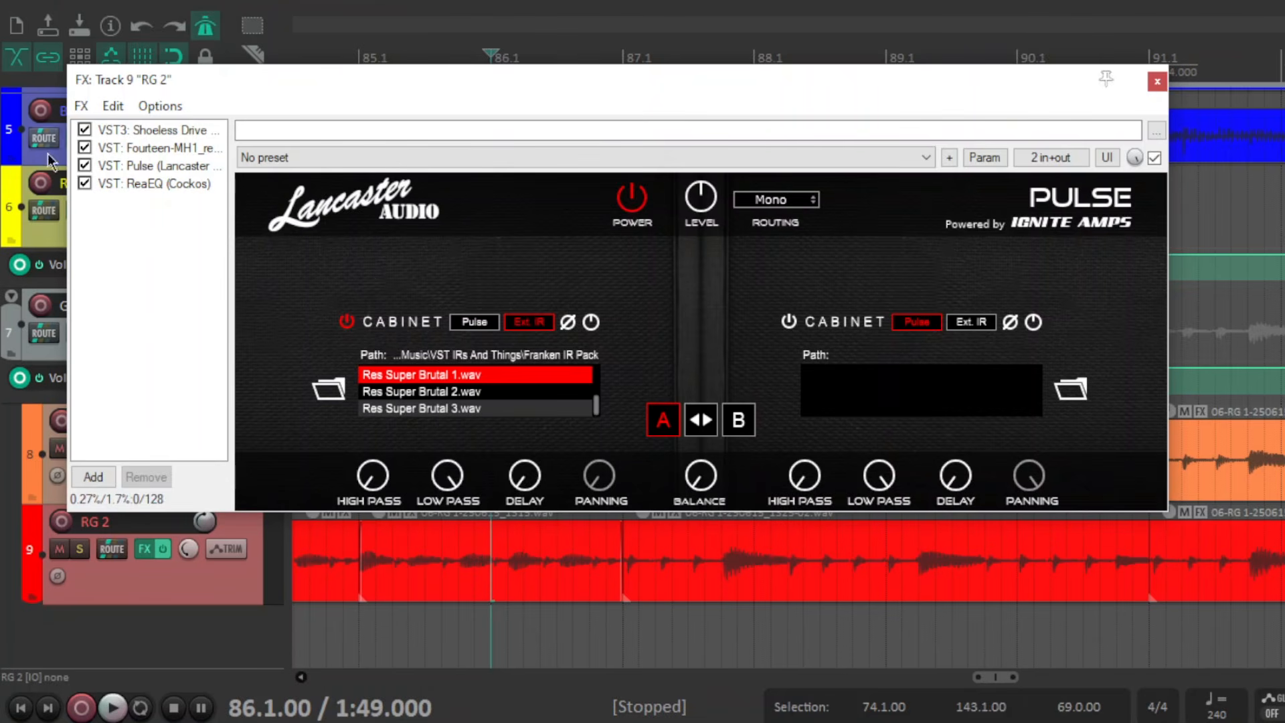
# Examine the high-pass and low-pass bands of ReaEQ on RG 2 and close the track's plugin chain.
pyautogui.click(154, 184)
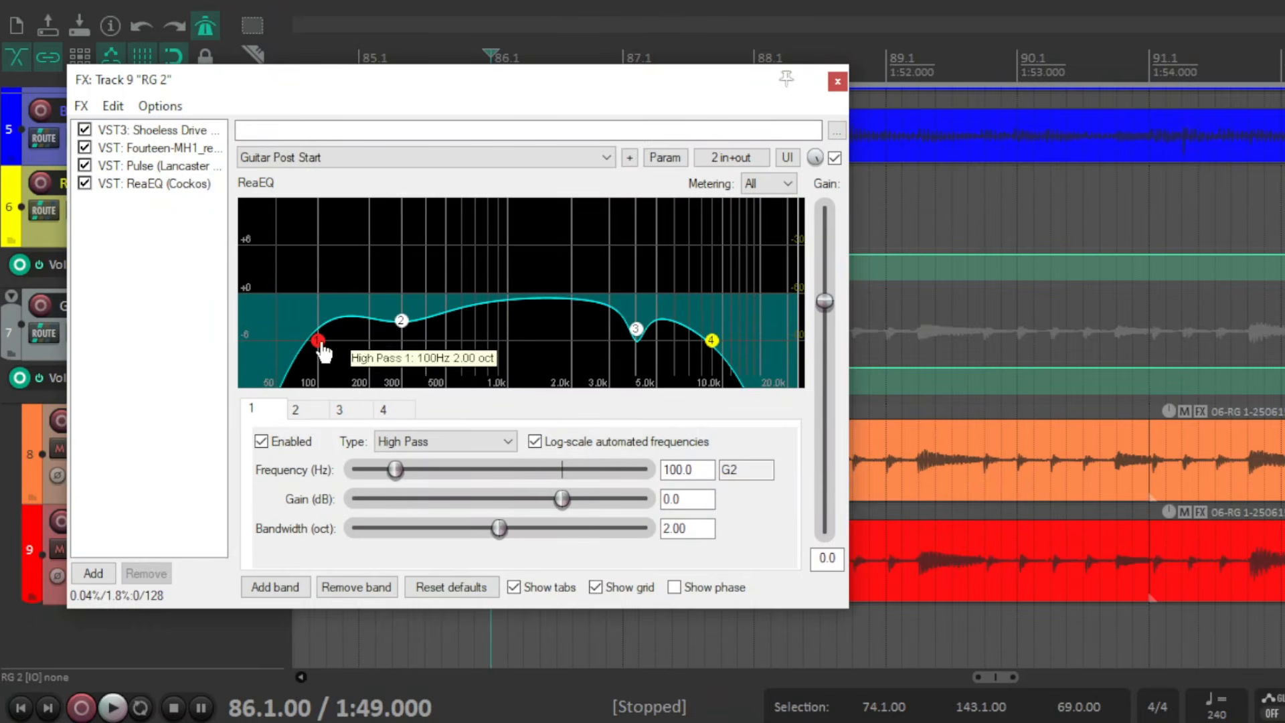
pyautogui.moveTo(719, 345)
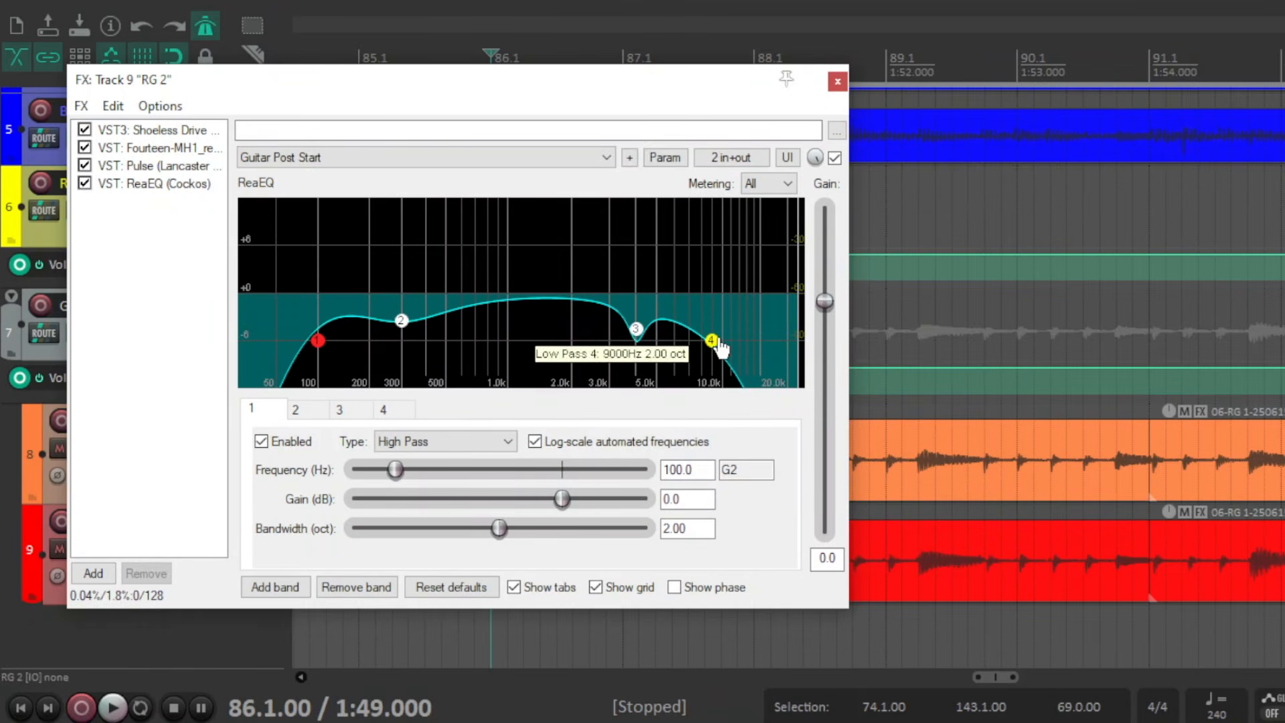
pyautogui.click(837, 81)
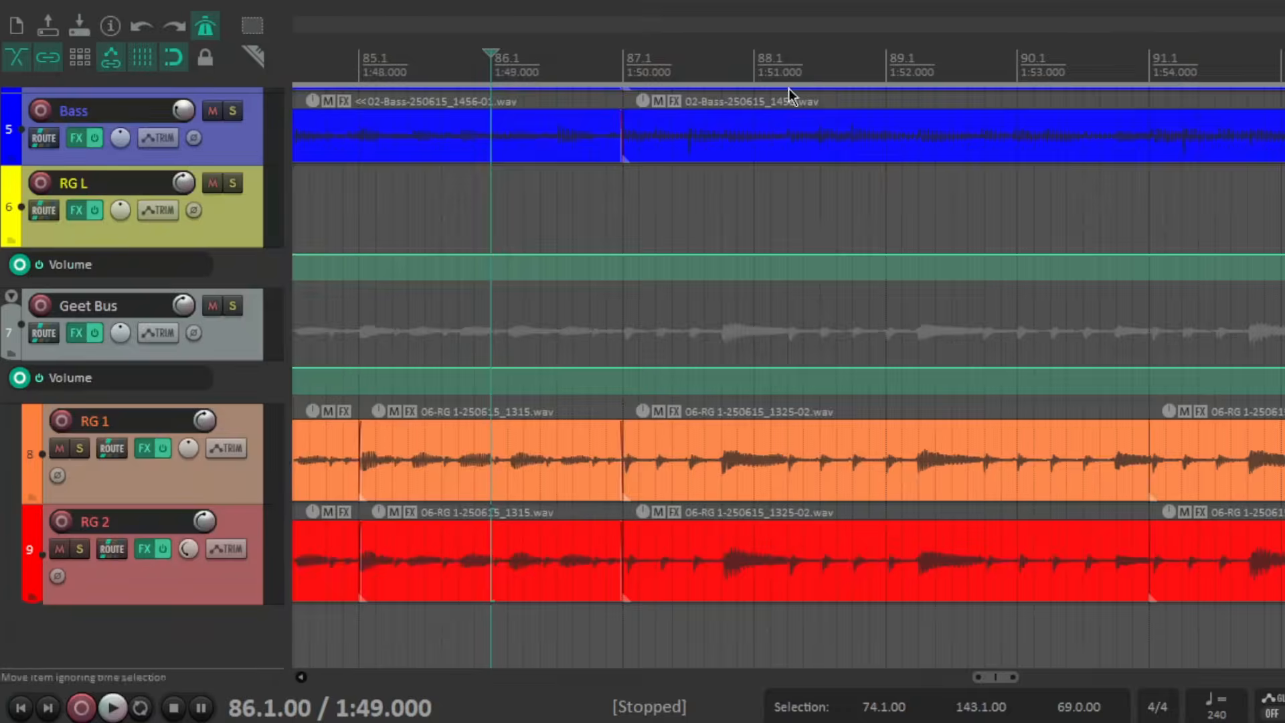
# Examine TDR Nova's high-pass filter and band I on the Geet Bus, and move its window clear of the tracks.
pyautogui.click(77, 341)
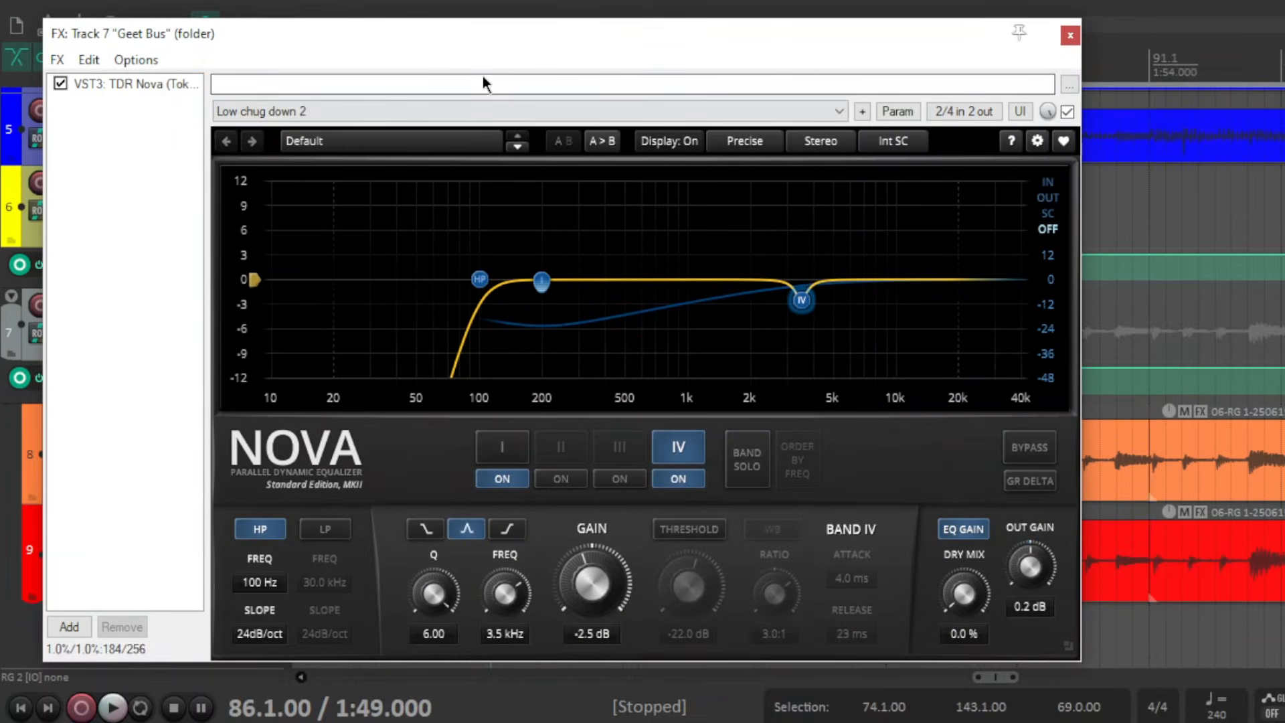
pyautogui.moveTo(482, 40); pyautogui.dragTo(458, 31)
pyautogui.click(454, 271)
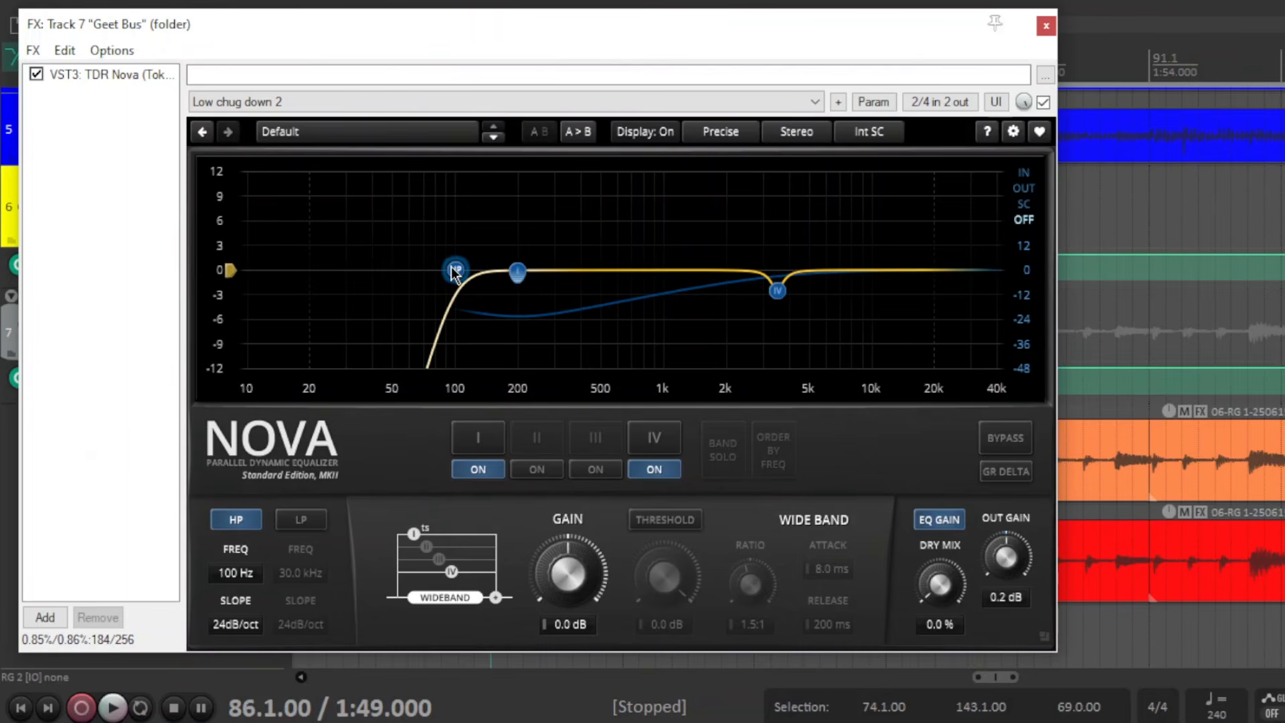
pyautogui.click(518, 273)
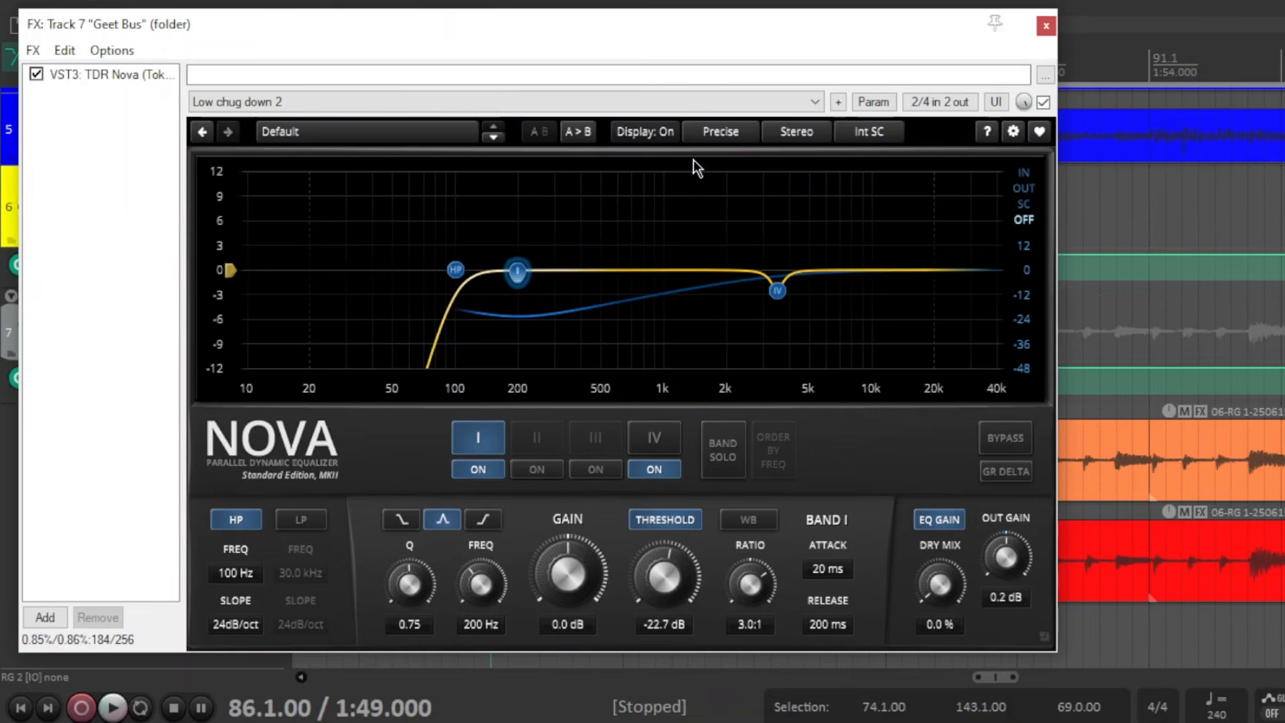
pyautogui.moveTo(606, 37); pyautogui.dragTo(483, 577)
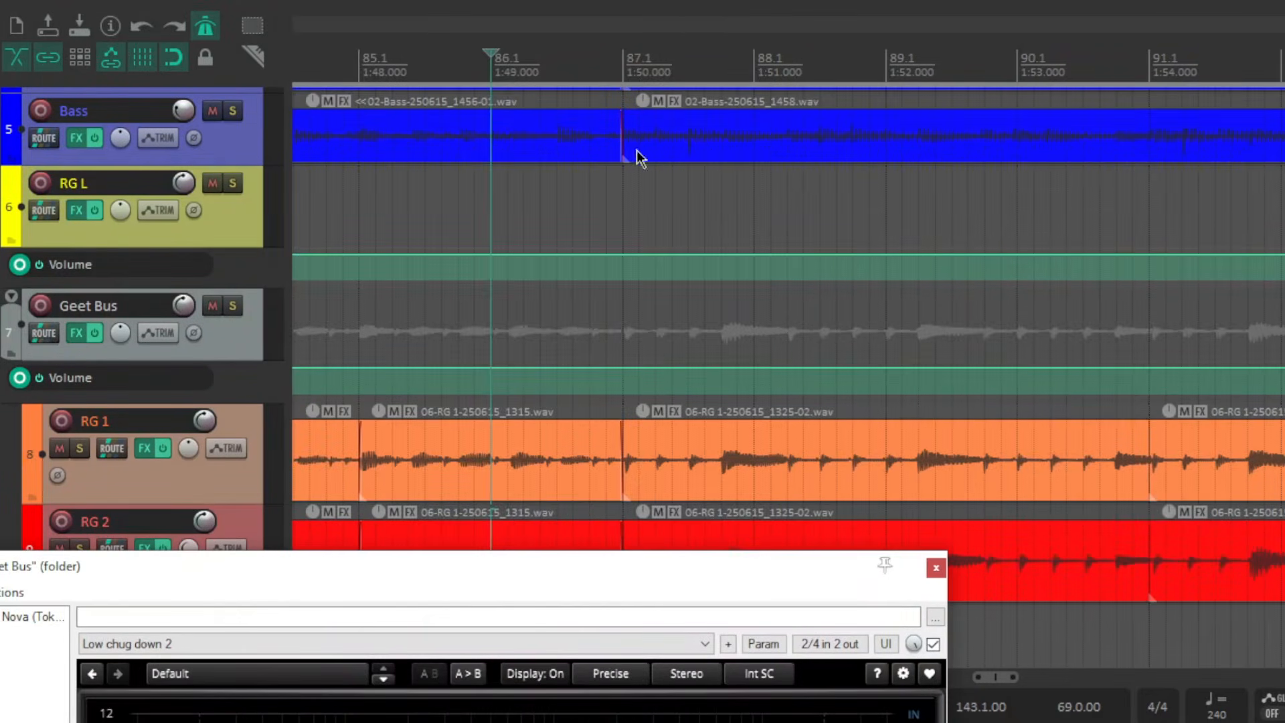
# Play the mix from bar 87.1 with TDR Nova in view to watch band I react on the Geet Bus.
pyautogui.click(620, 61)
pyautogui.moveTo(616, 562); pyautogui.dragTo(781, 27)
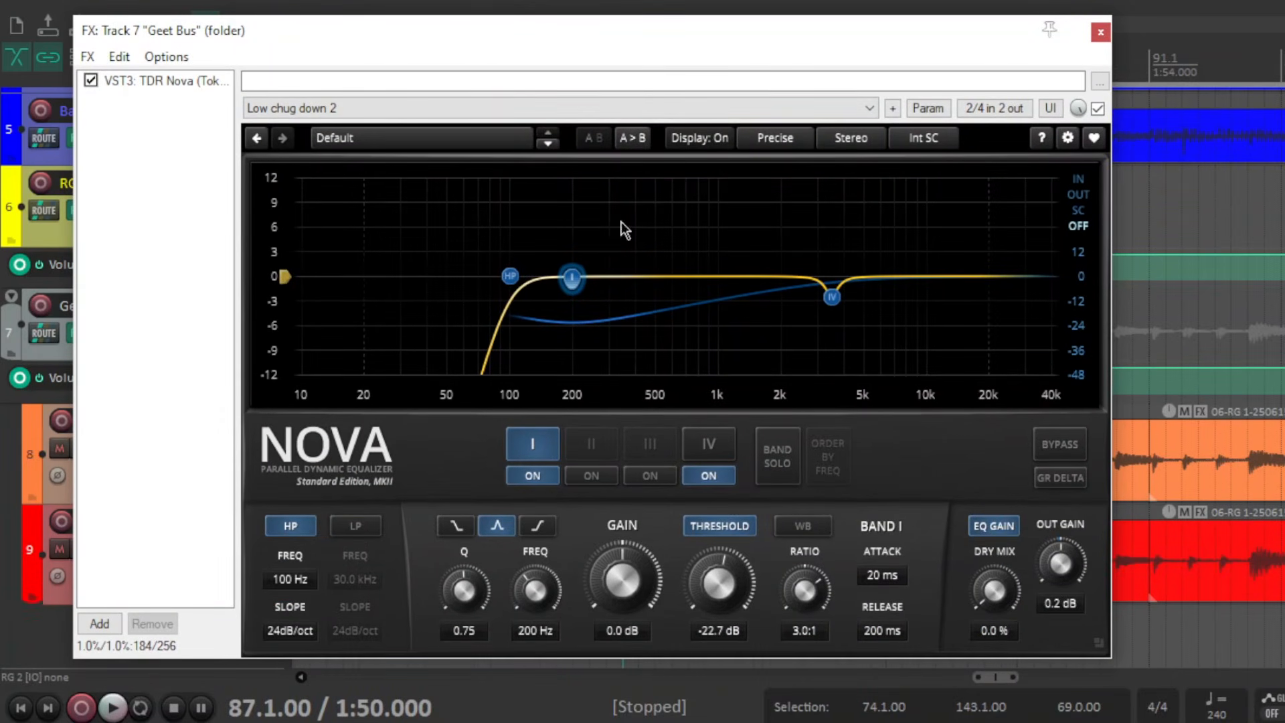
pyautogui.press('space')
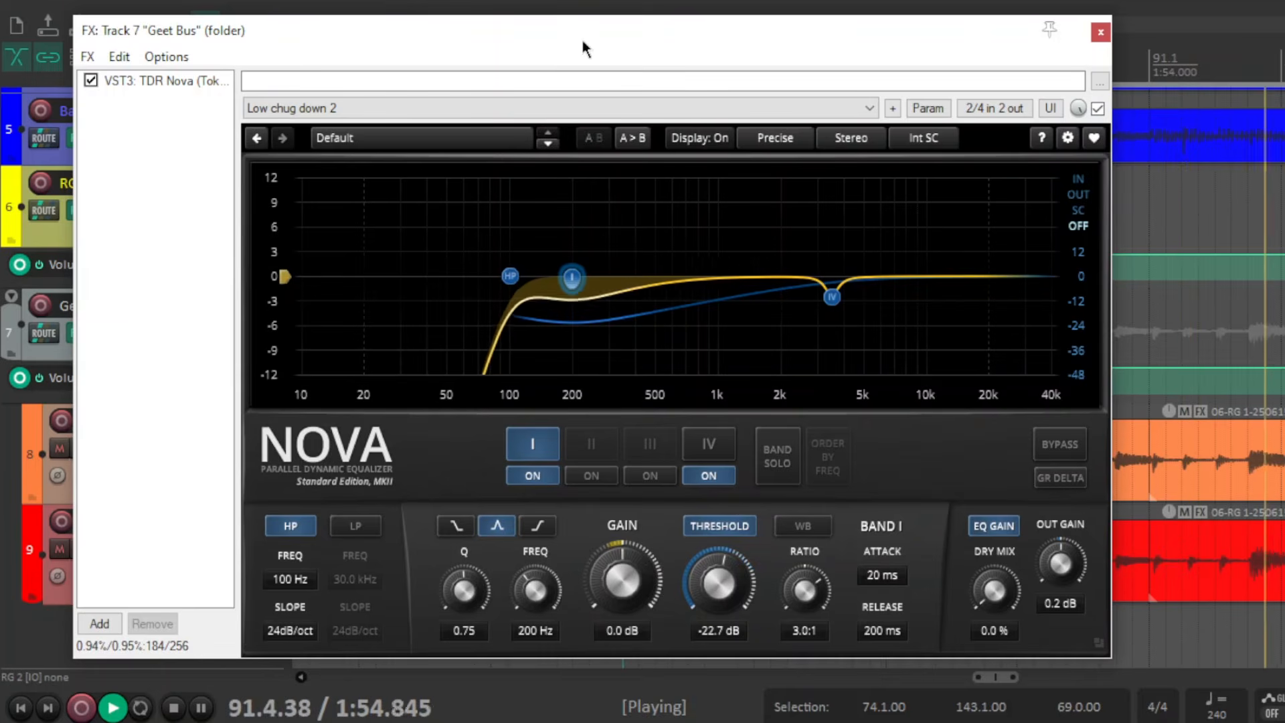
pyautogui.press('space')
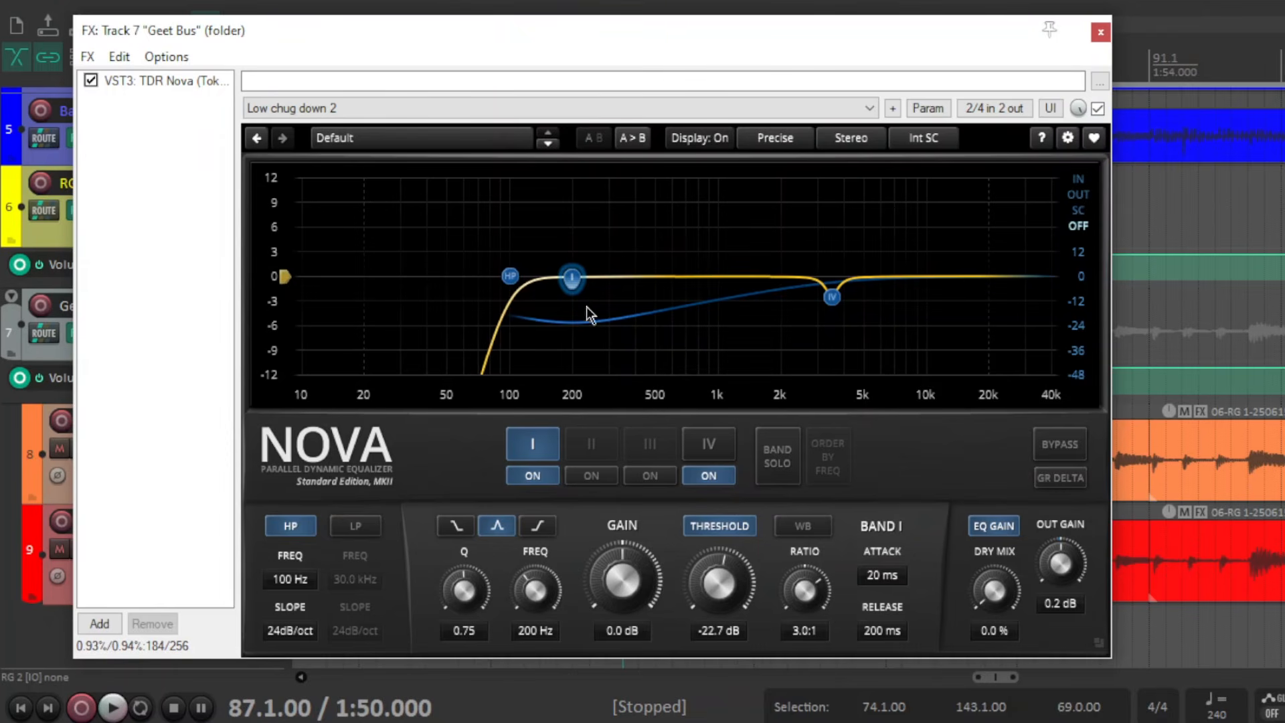
# Compare the mix with TDR Nova's band IV switched off and on during playback, leaving the band enabled.
pyautogui.click(831, 297)
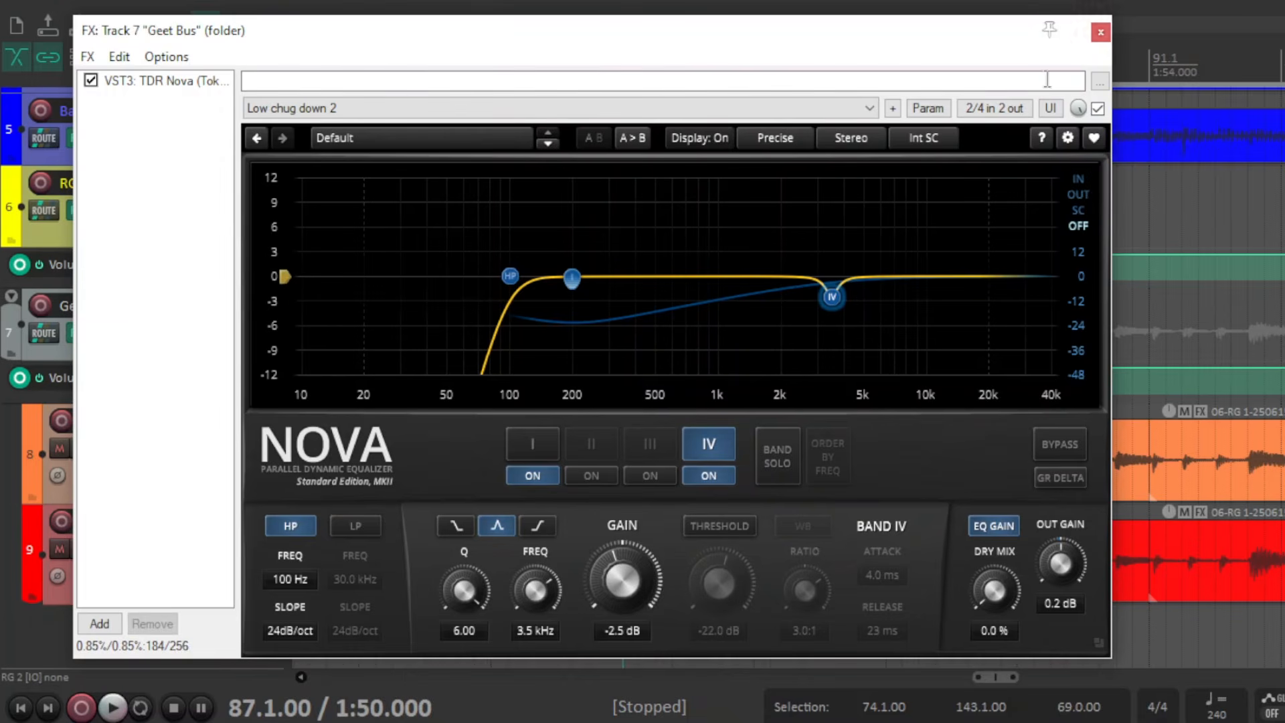
pyautogui.click(718, 477)
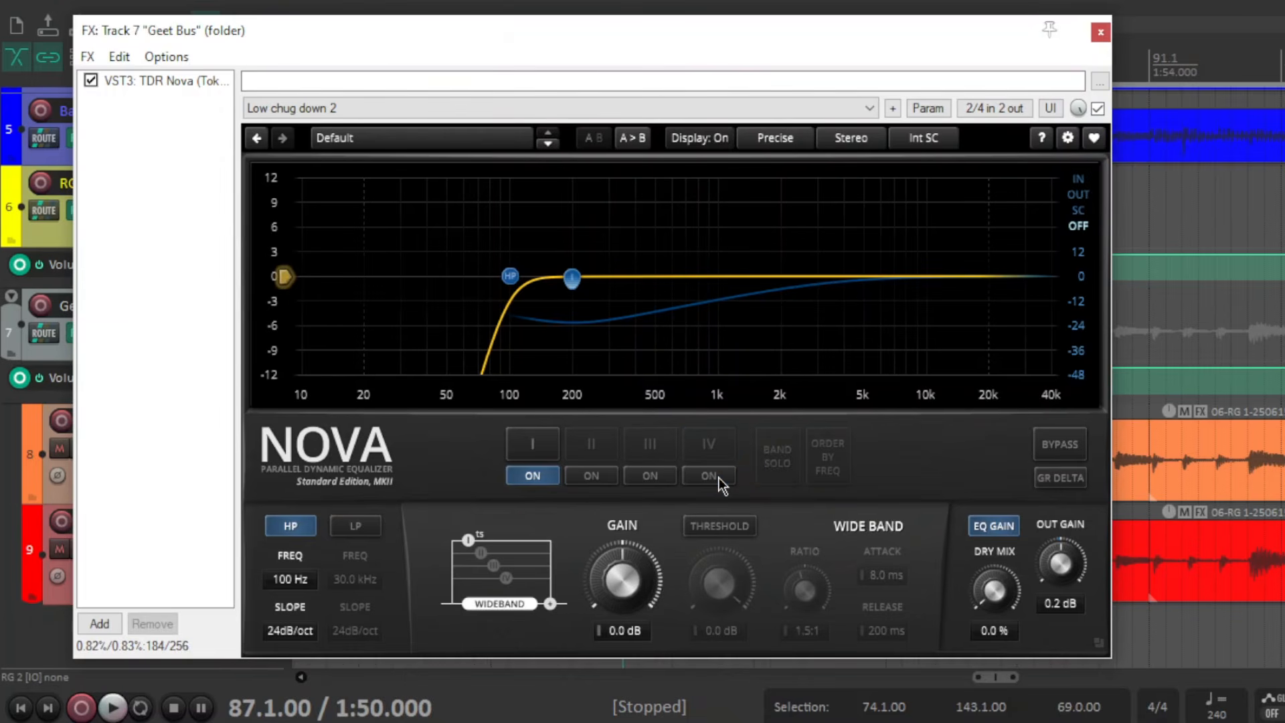
pyautogui.press('space')
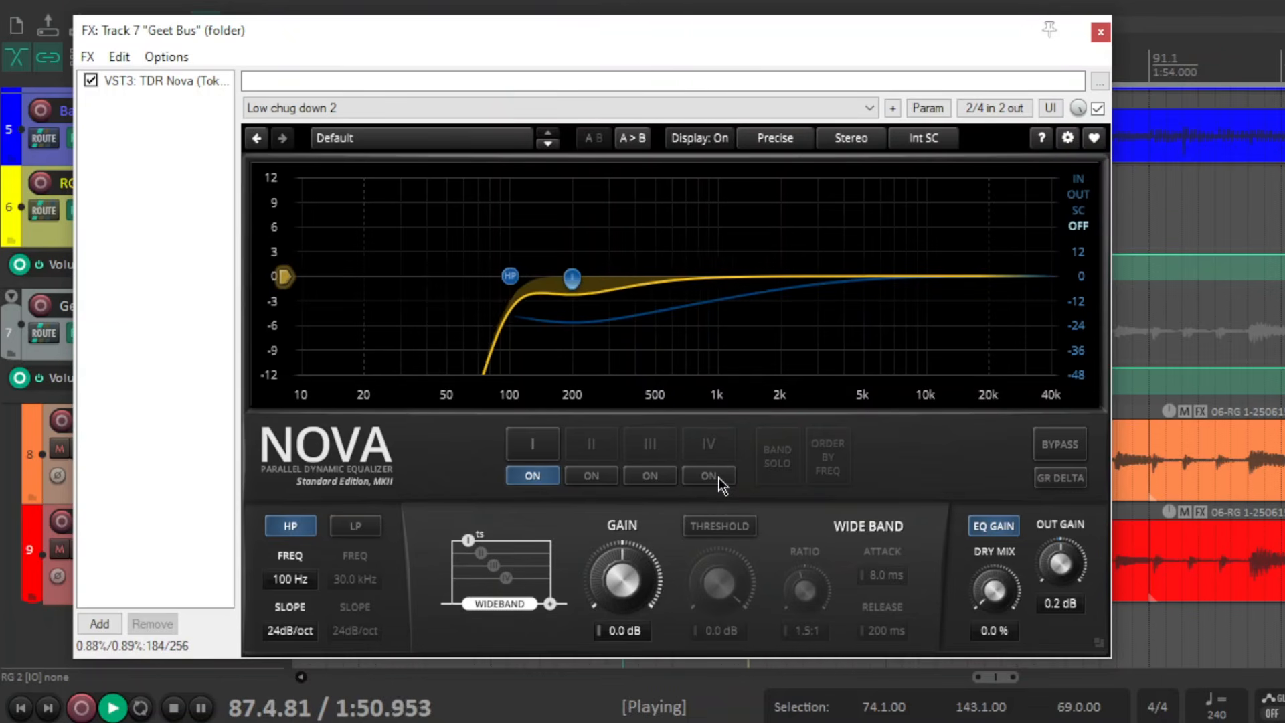
pyautogui.click(718, 476)
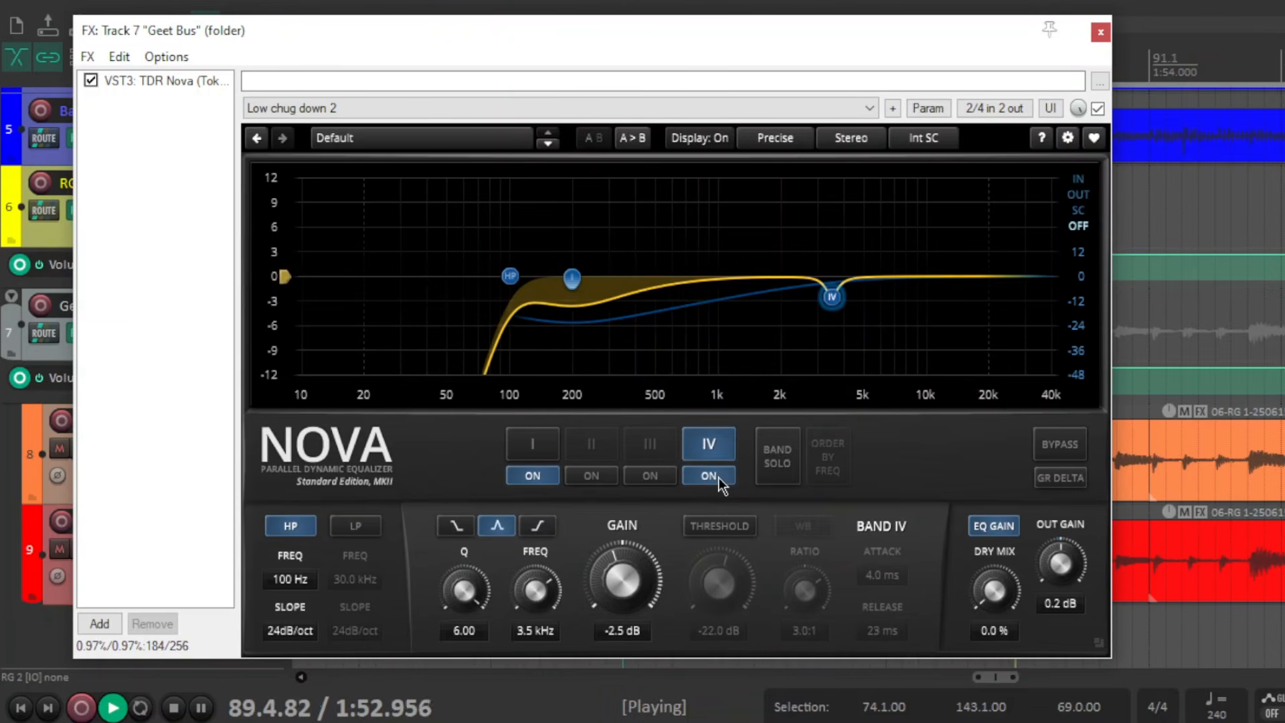
pyautogui.click(718, 476)
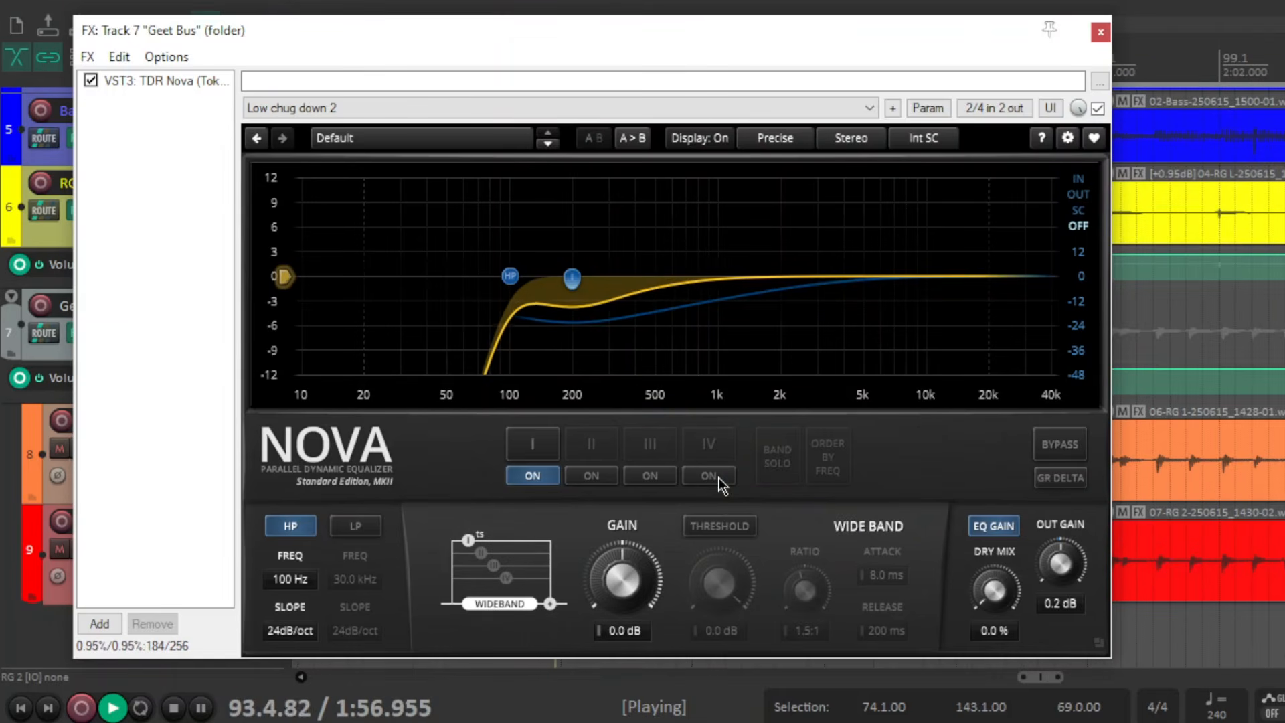
pyautogui.click(717, 477)
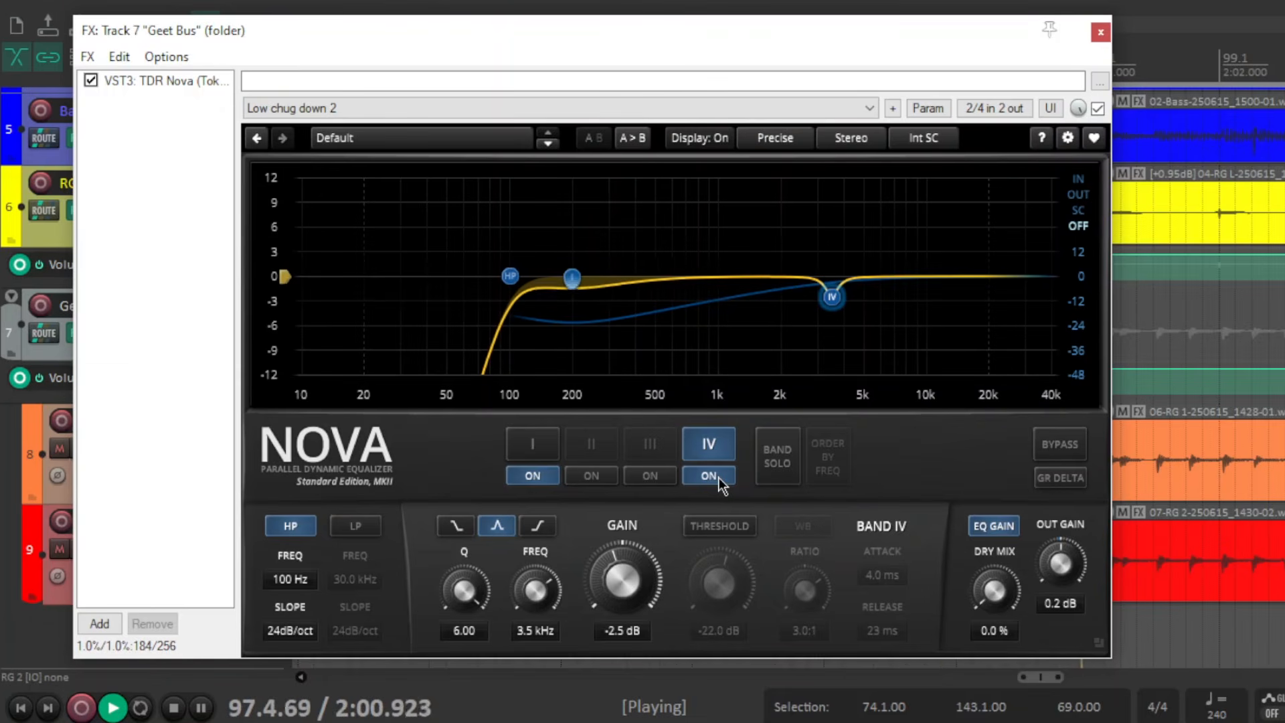
pyautogui.click(718, 476)
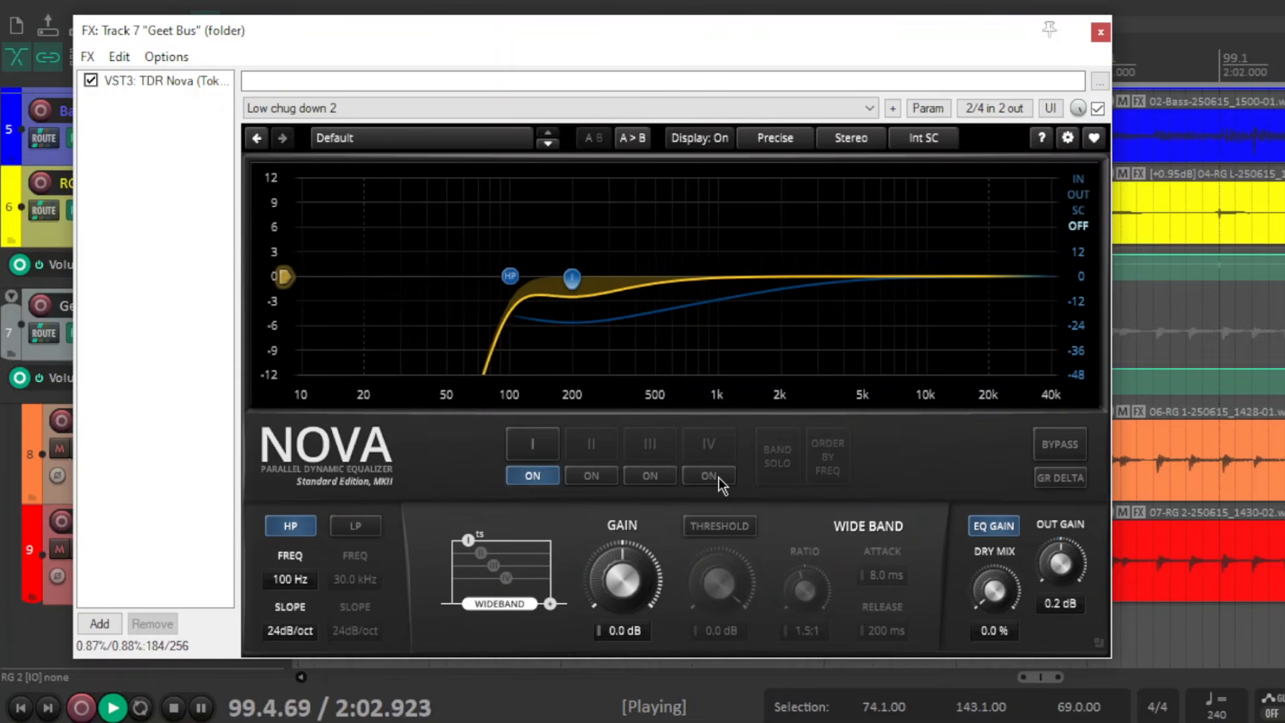
pyautogui.click(718, 476)
pyautogui.press('space')
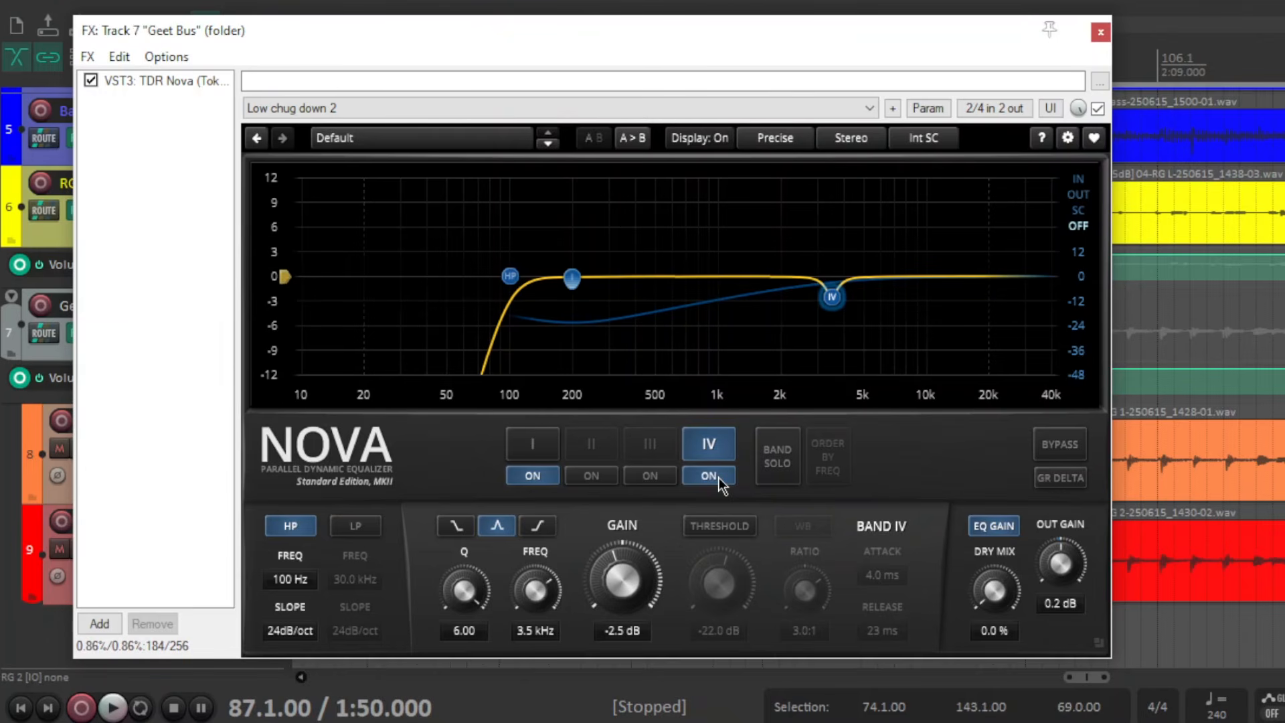
# Examine TDR Nova's high-pass filter on the Geet Bus.
pyautogui.moveTo(656, 30); pyautogui.dragTo(658, 25)
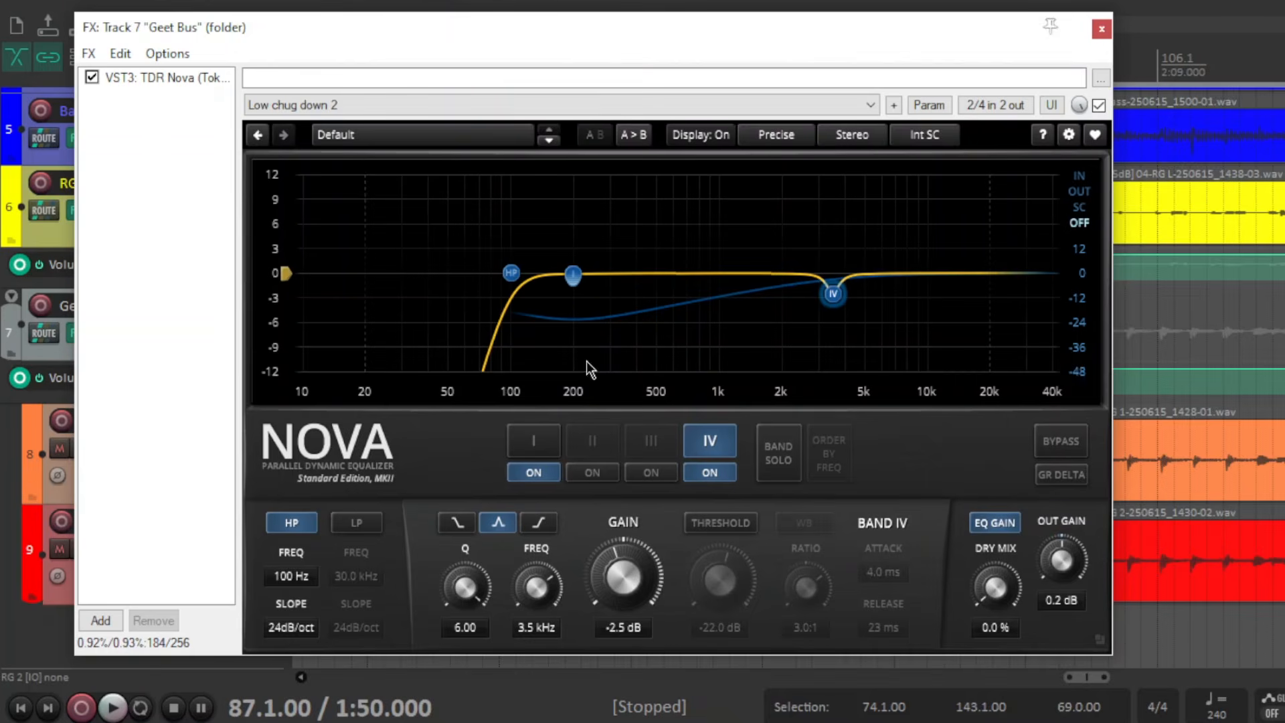
pyautogui.click(510, 272)
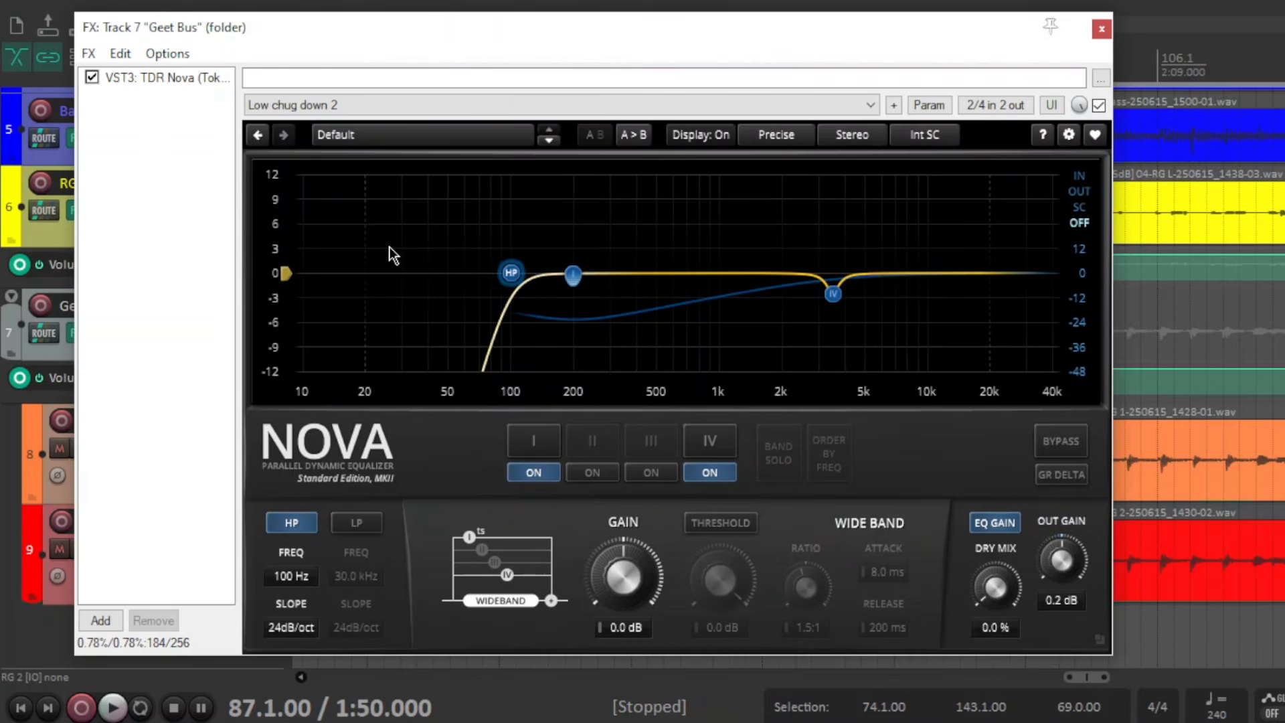
pyautogui.moveTo(379, 37); pyautogui.dragTo(304, 46)
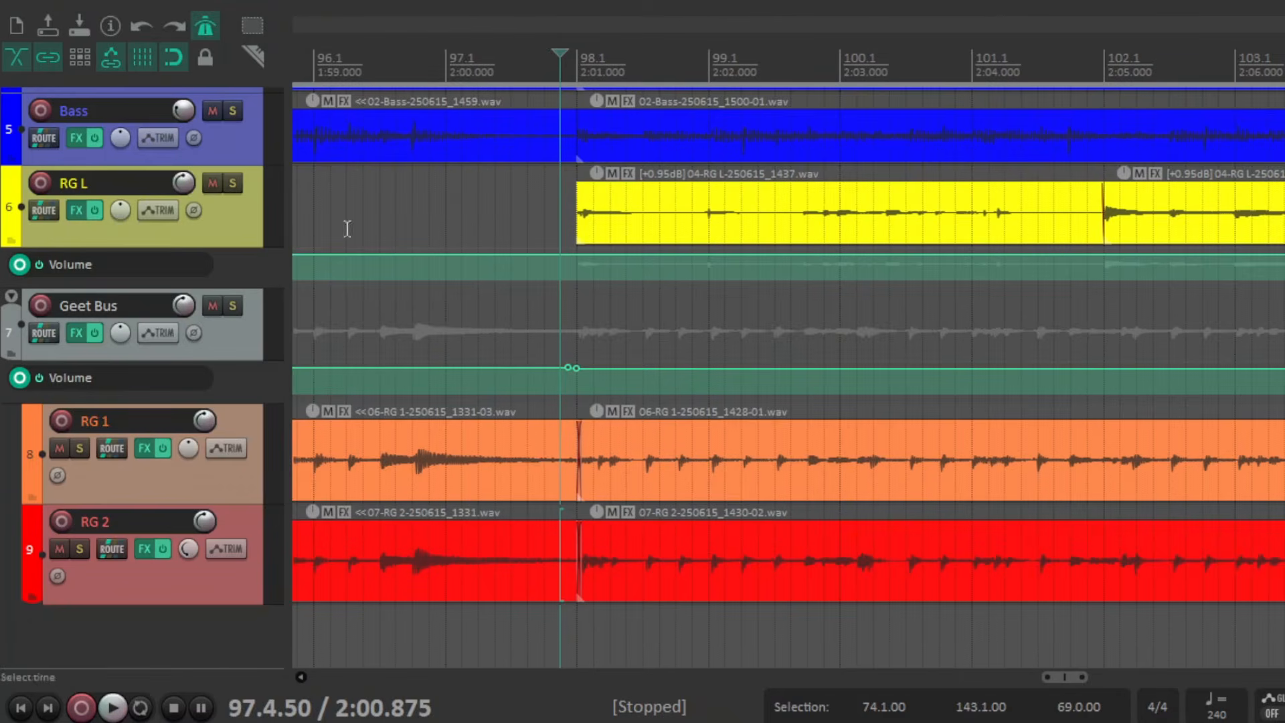
# Solo the RG L track and start playback just before bar 98.1.
pyautogui.click(240, 201)
pyautogui.click(240, 189)
pyautogui.click(240, 189)
pyautogui.click(240, 189)
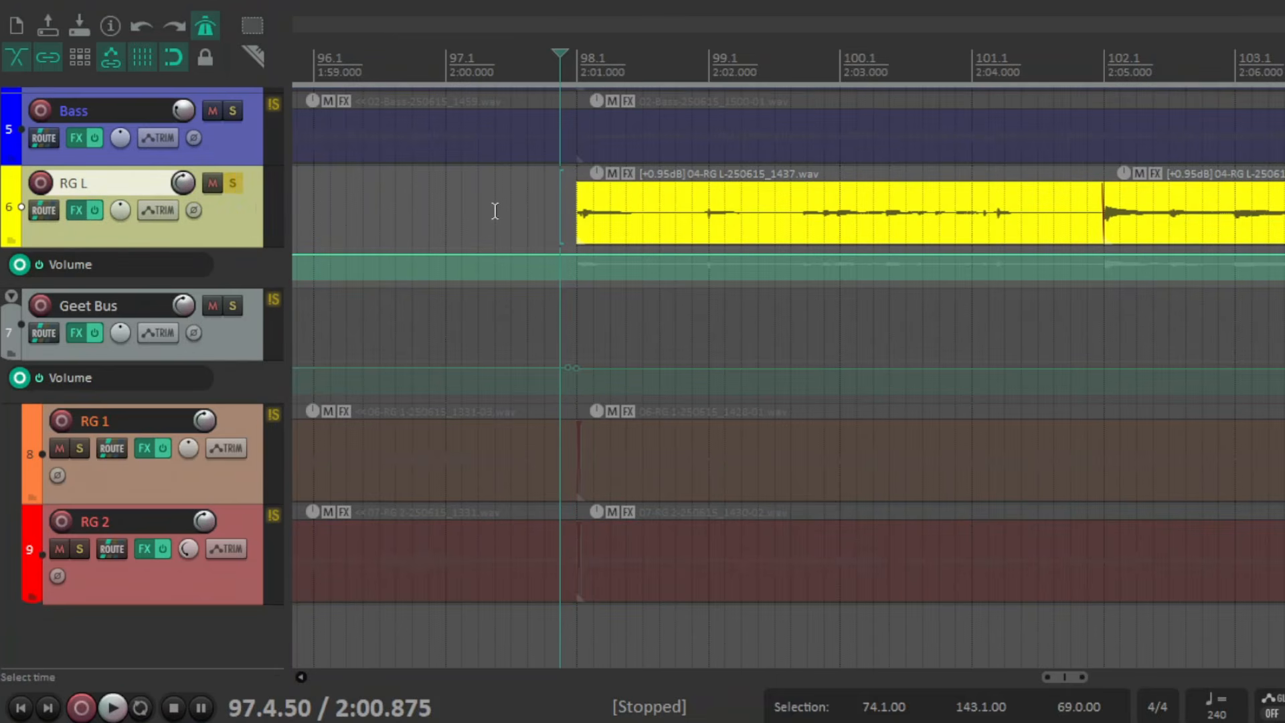
pyautogui.press('space')
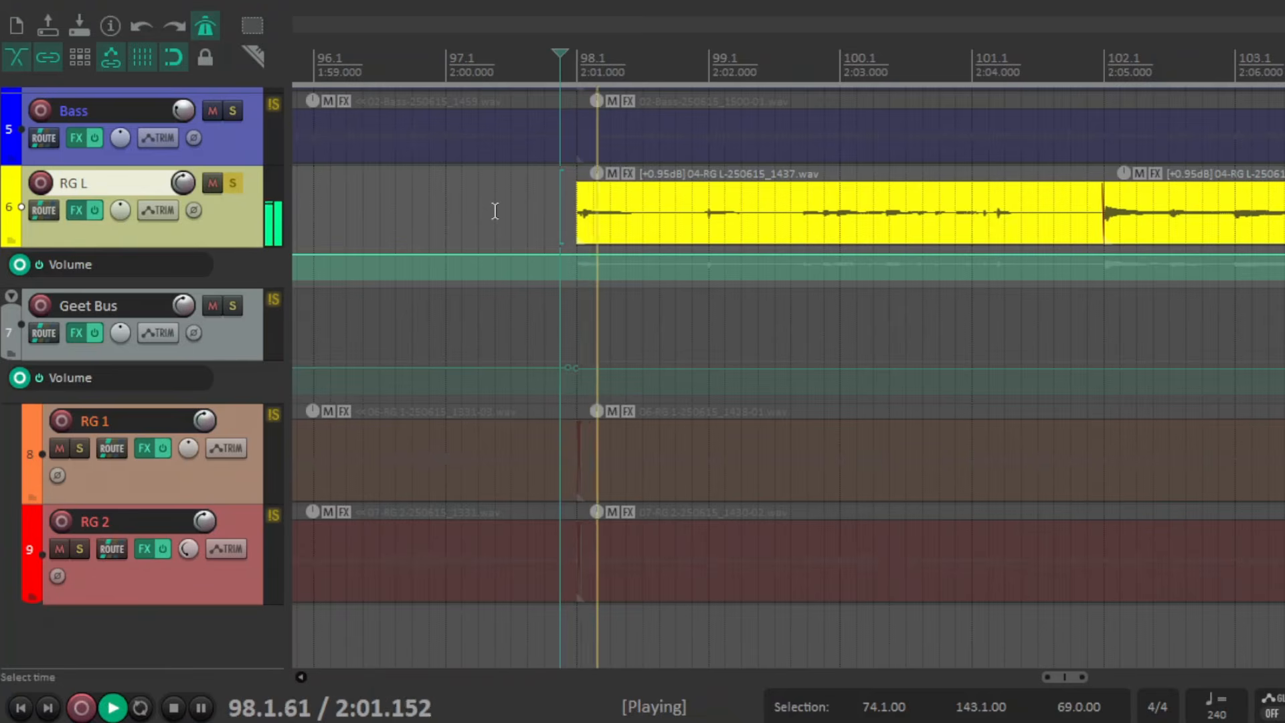
# Open the RG L plugin chain during playback and stop the transport.
pyautogui.click(77, 210)
pyautogui.click(162, 308)
pyautogui.moveTo(279, 48); pyautogui.dragTo(306, 41)
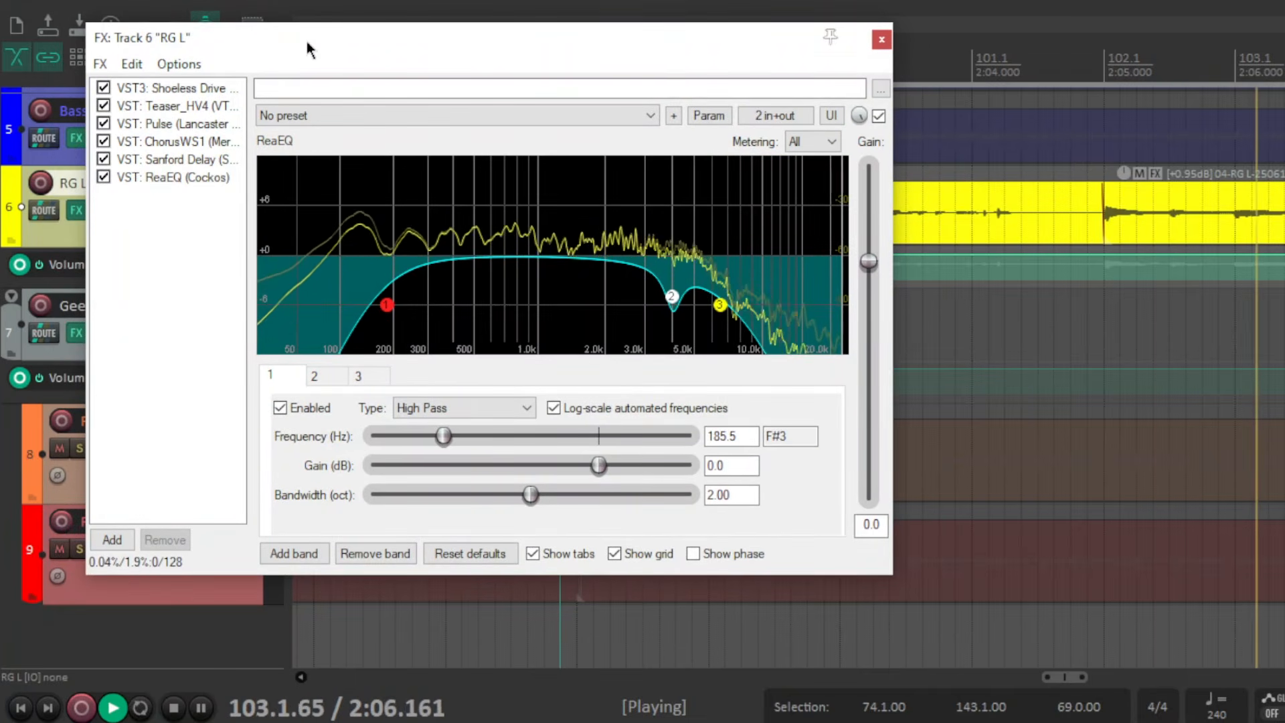
pyautogui.press('space')
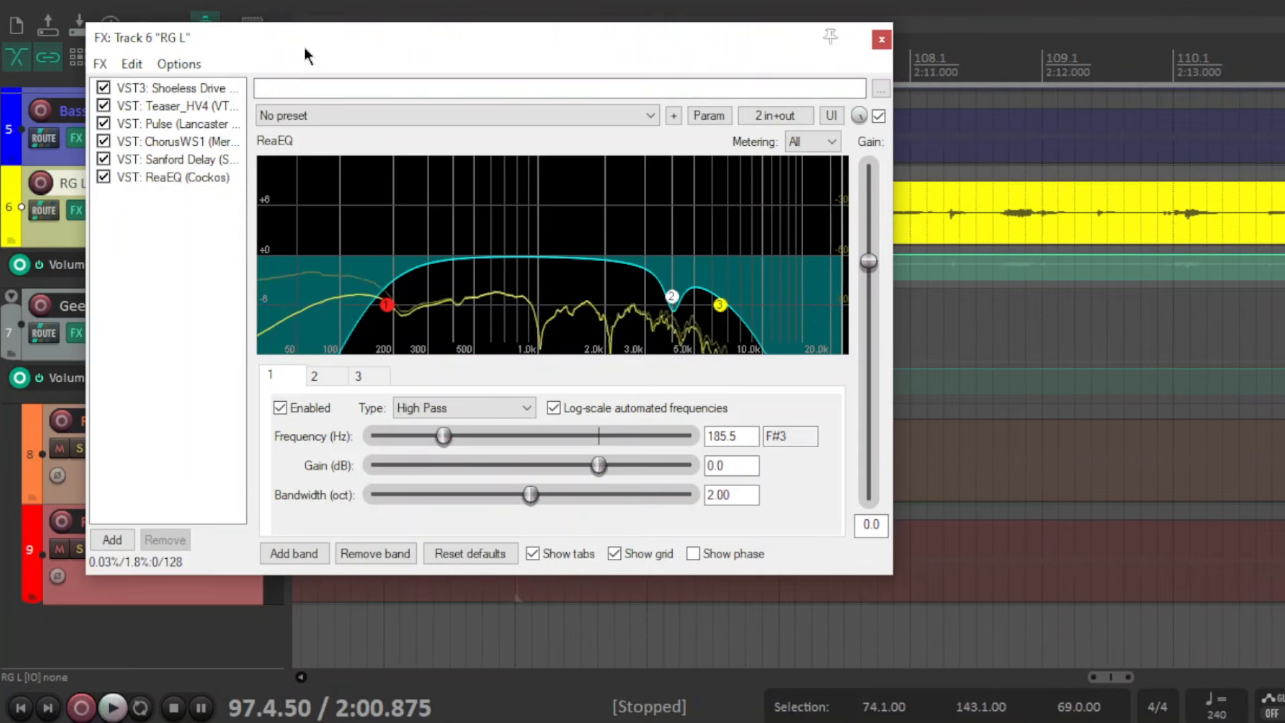
# Examine the Shoeless Drive pedal and the Teaser_HV4 amp settings in the RG L chain.
pyautogui.click(211, 92)
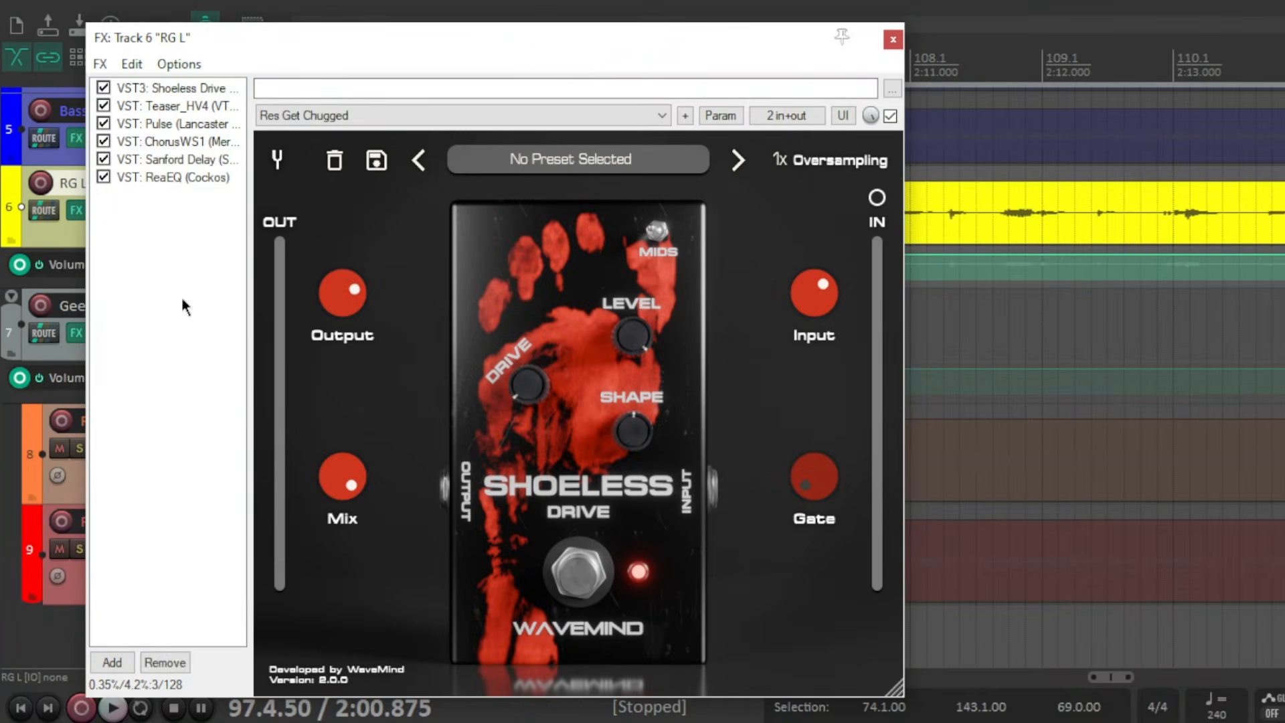
pyautogui.moveTo(436, 43); pyautogui.dragTo(431, 35)
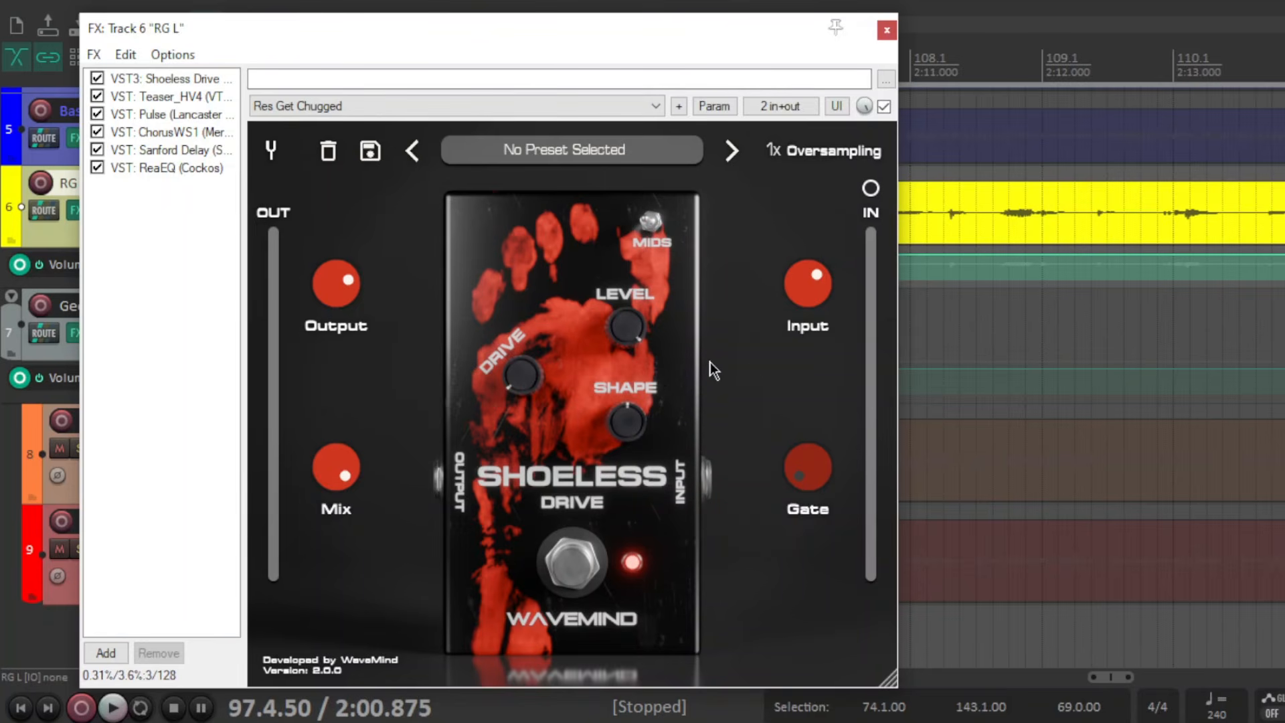
pyautogui.moveTo(336, 301)
pyautogui.click(170, 99)
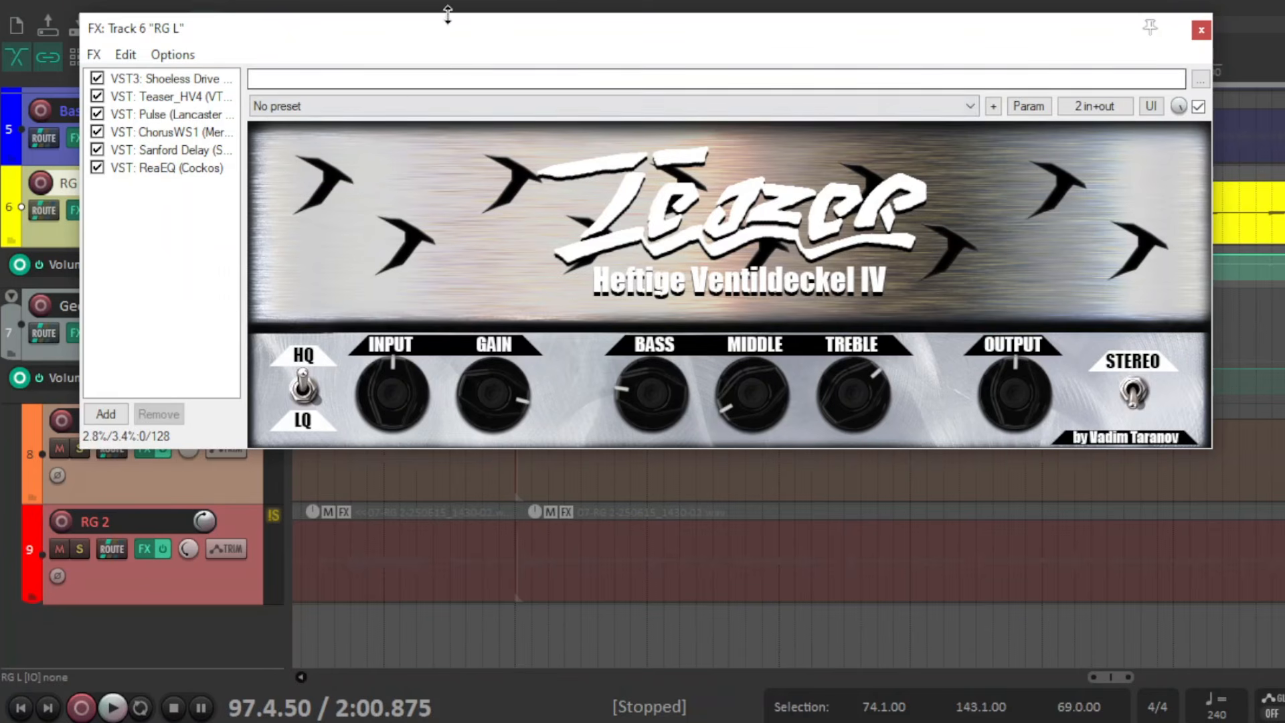
pyautogui.moveTo(449, 27); pyautogui.dragTo(425, 59)
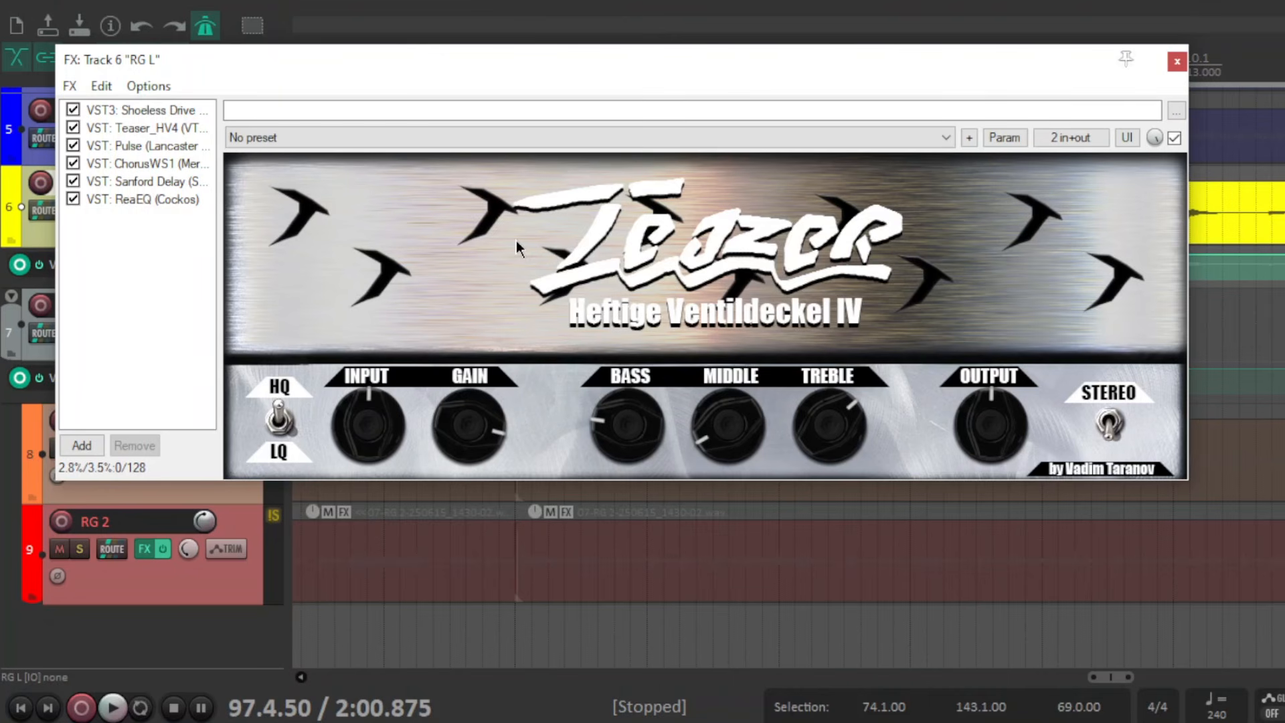
pyautogui.moveTo(557, 60); pyautogui.dragTo(529, 63)
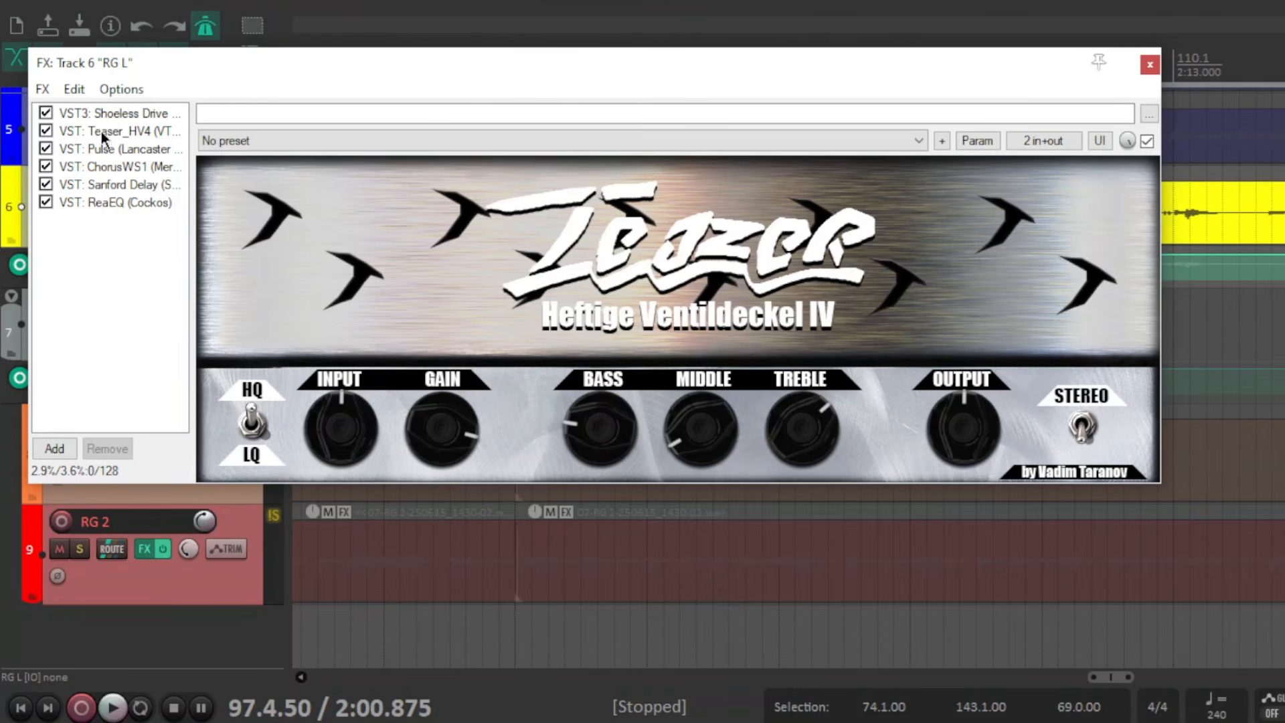
# Examine the Pulse cabinet loader and the ChorusWS1 pedal in the RG L chain.
pyautogui.click(117, 149)
pyautogui.moveTo(370, 77); pyautogui.dragTo(372, 51)
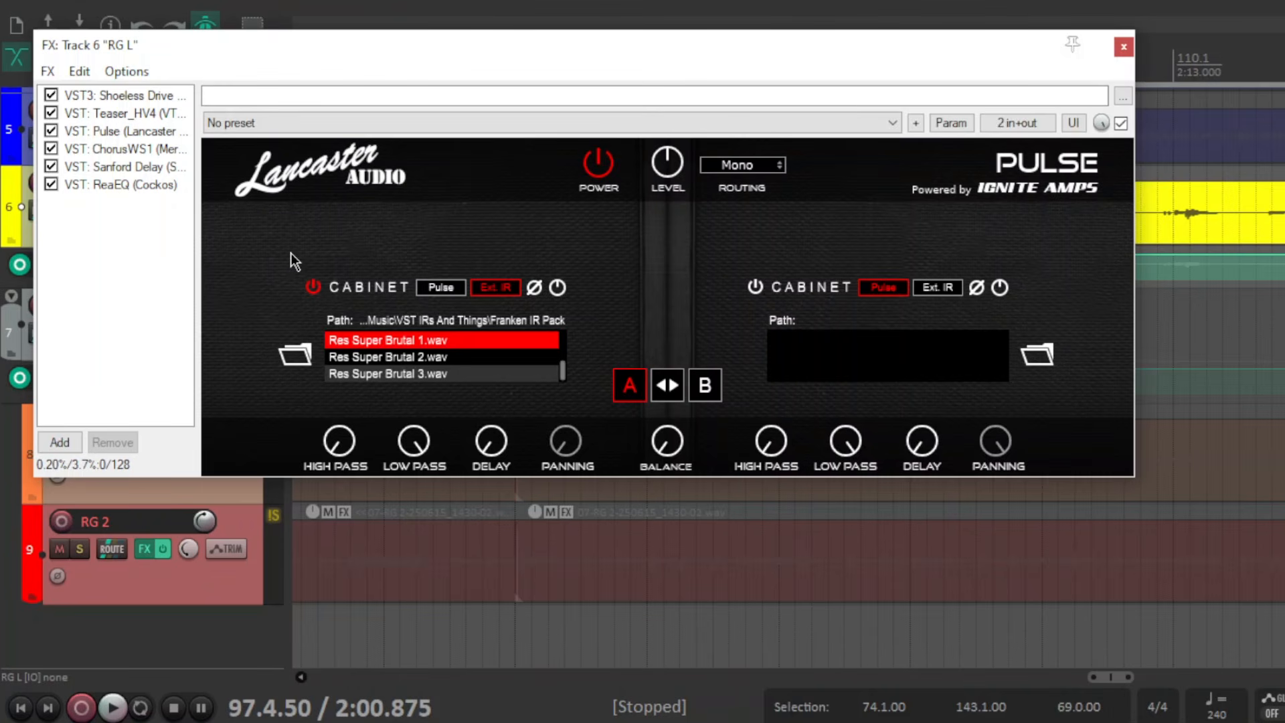
pyautogui.click(131, 150)
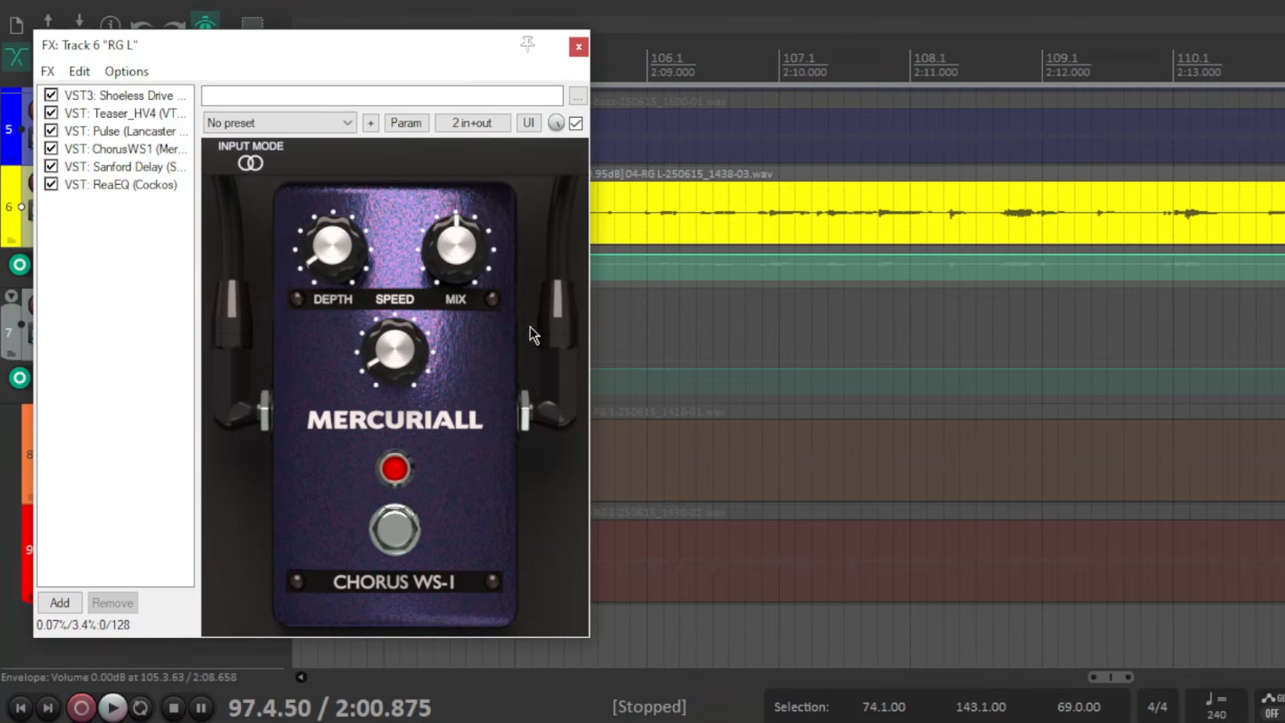
# Compare the soloed RG L track with ChorusWS1 bypassed and active during playback, leaving the chorus enabled.
pyautogui.moveTo(376, 49); pyautogui.dragTo(713, 63)
pyautogui.scroll(-3, 410, 293)
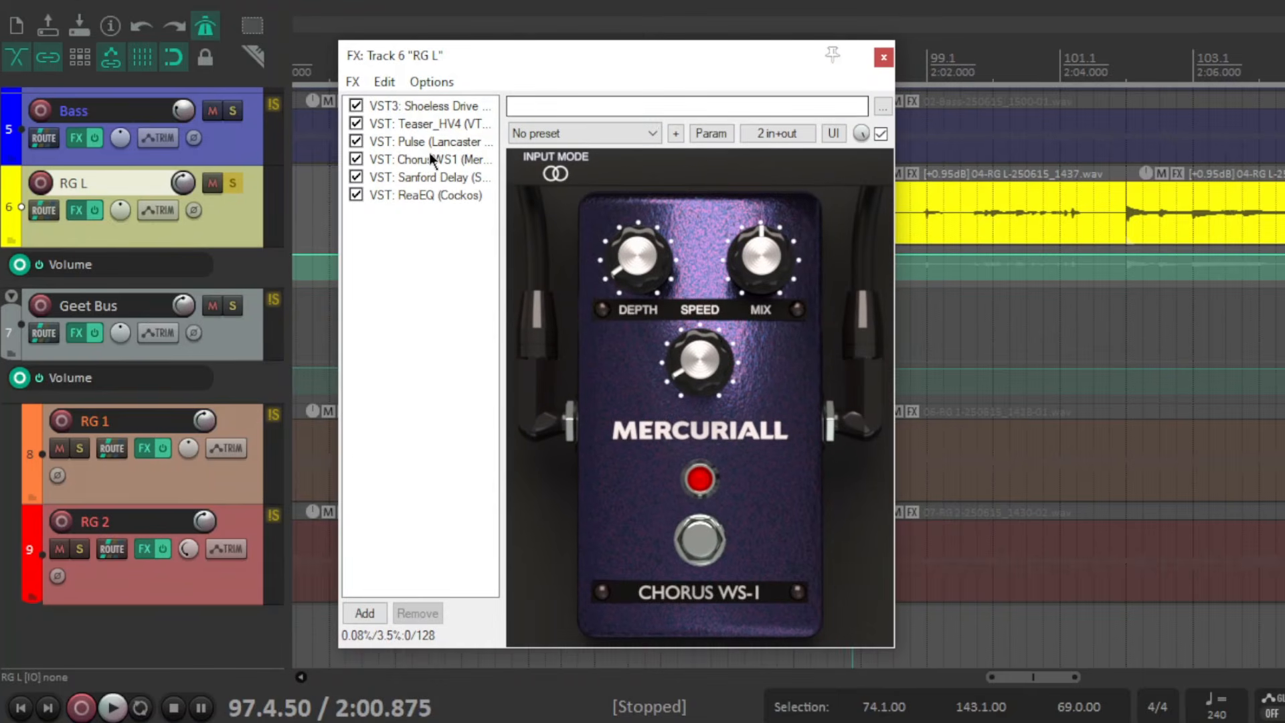
pyautogui.click(356, 159)
pyautogui.press('space')
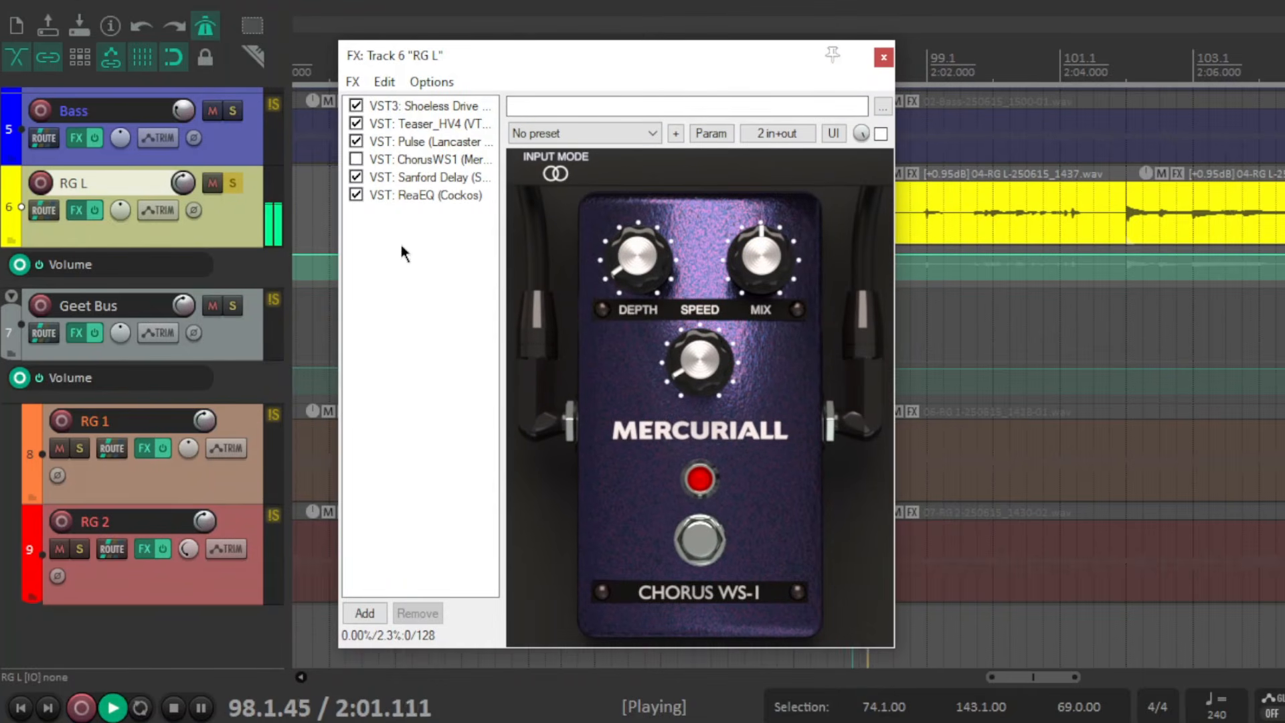
pyautogui.click(357, 160)
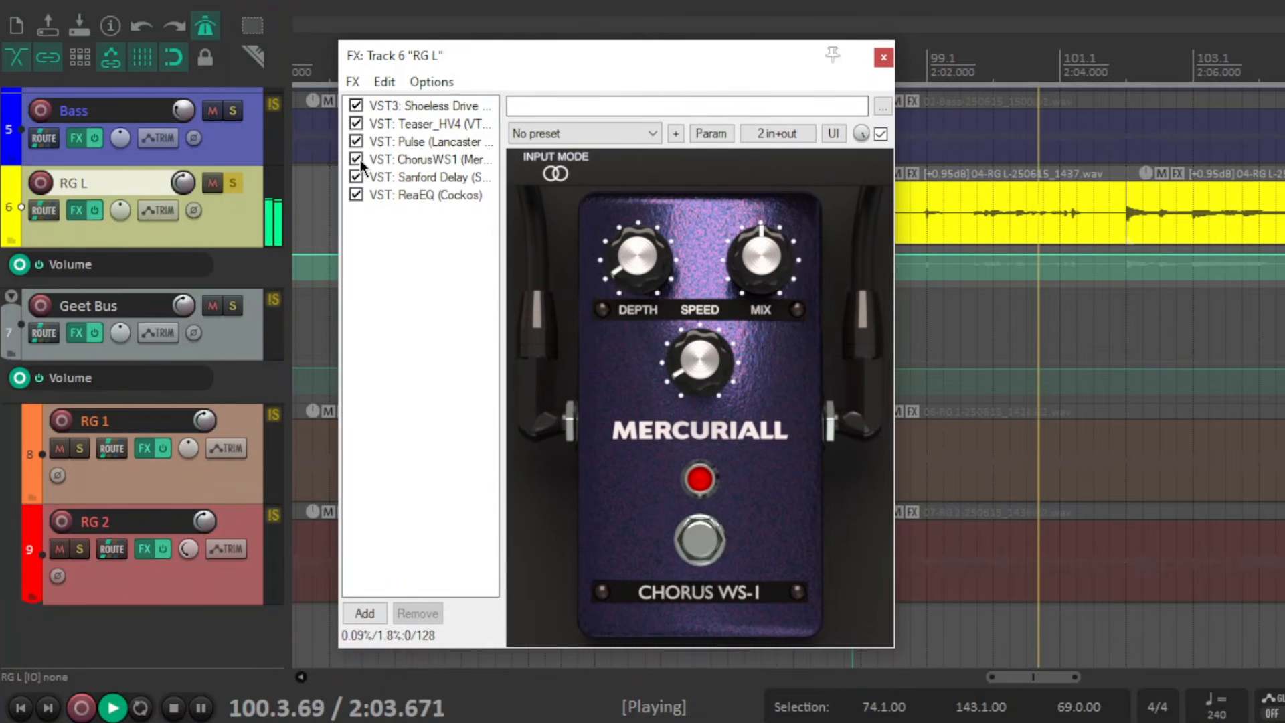
pyautogui.click(359, 160)
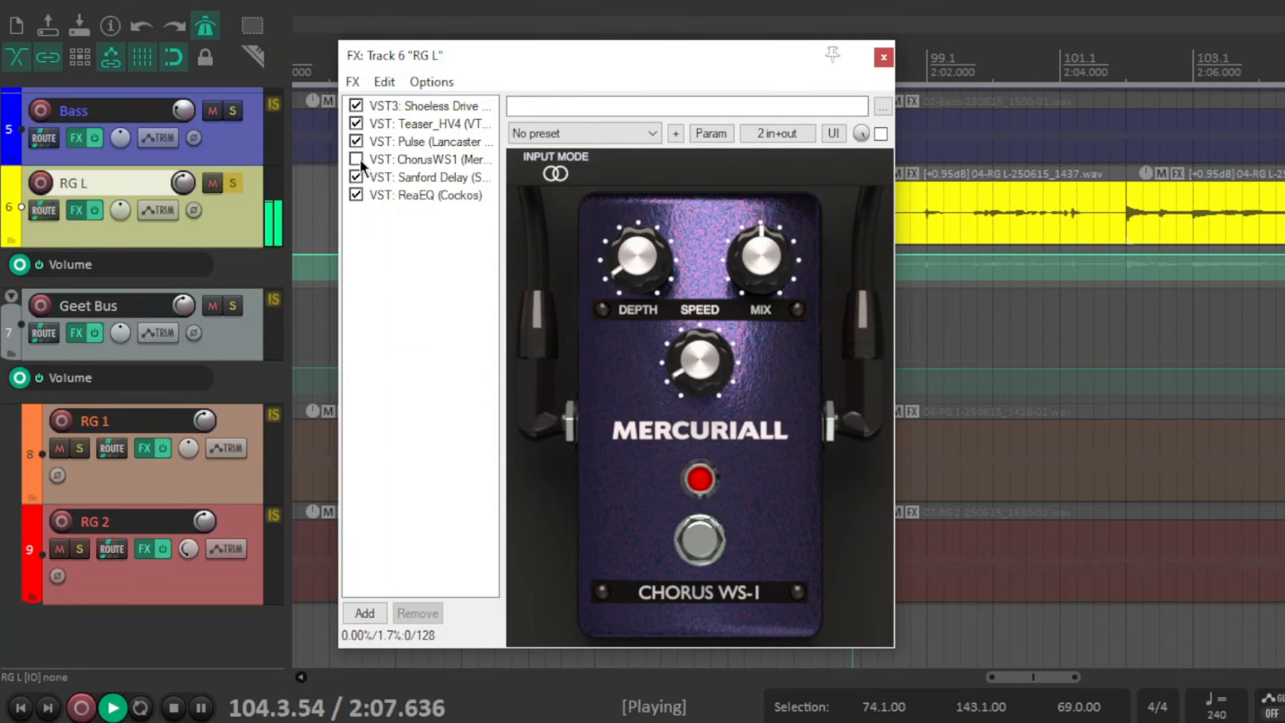
pyautogui.click(356, 159)
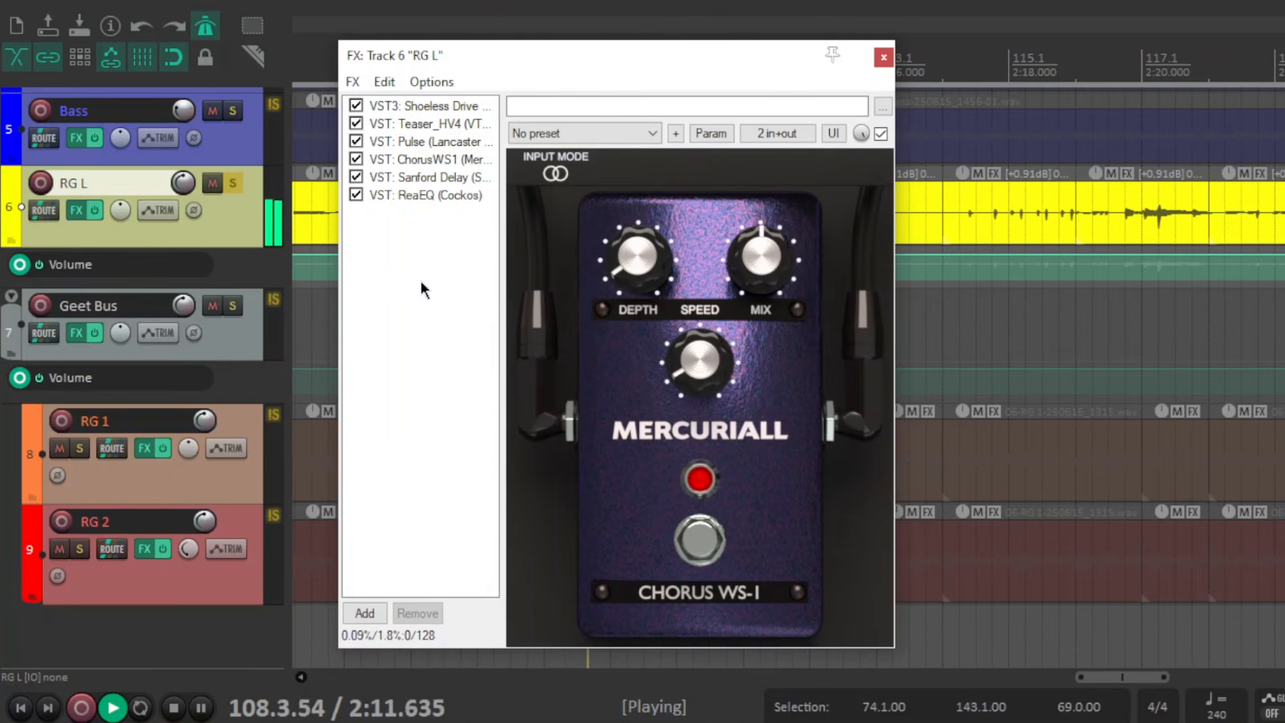
pyautogui.press('space')
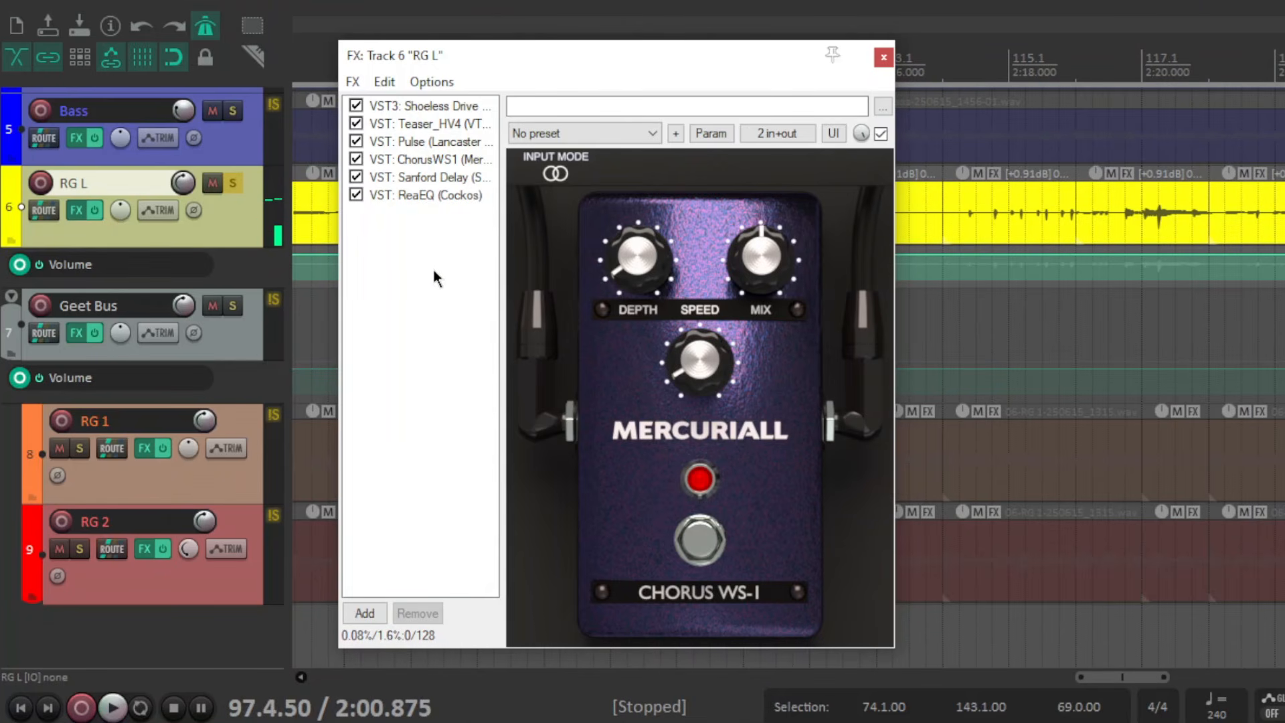
# Examine the Sanford Delay settings and ReaEQ's high-pass band in the RG L chain.
pyautogui.moveTo(545, 57); pyautogui.dragTo(439, 43)
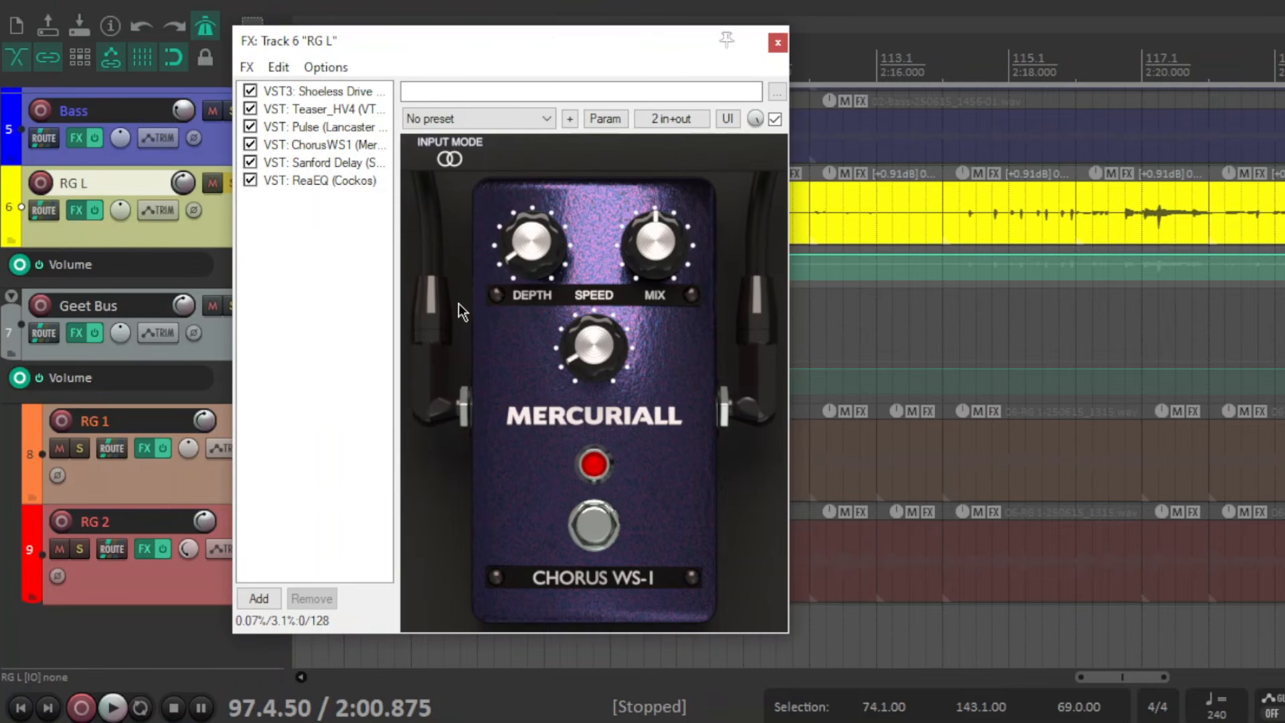
pyautogui.click(331, 161)
pyautogui.moveTo(428, 30); pyautogui.dragTo(329, 46)
pyautogui.click(235, 292)
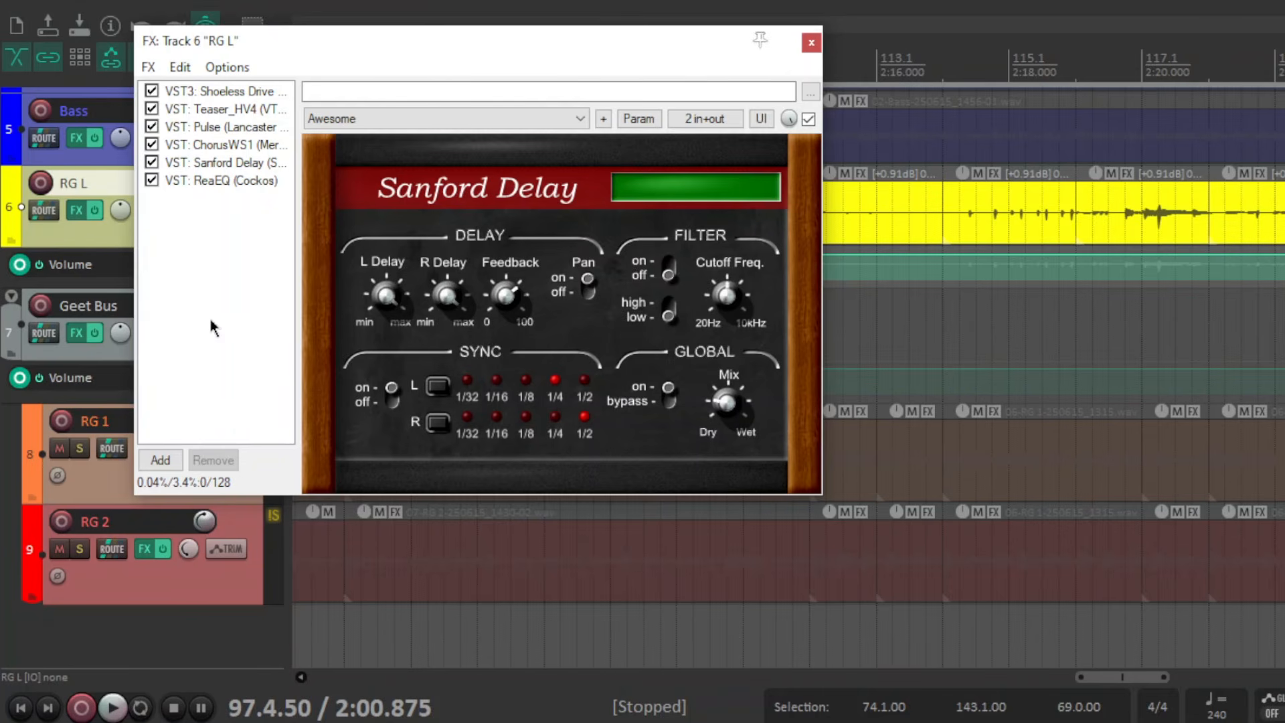
pyautogui.click(225, 182)
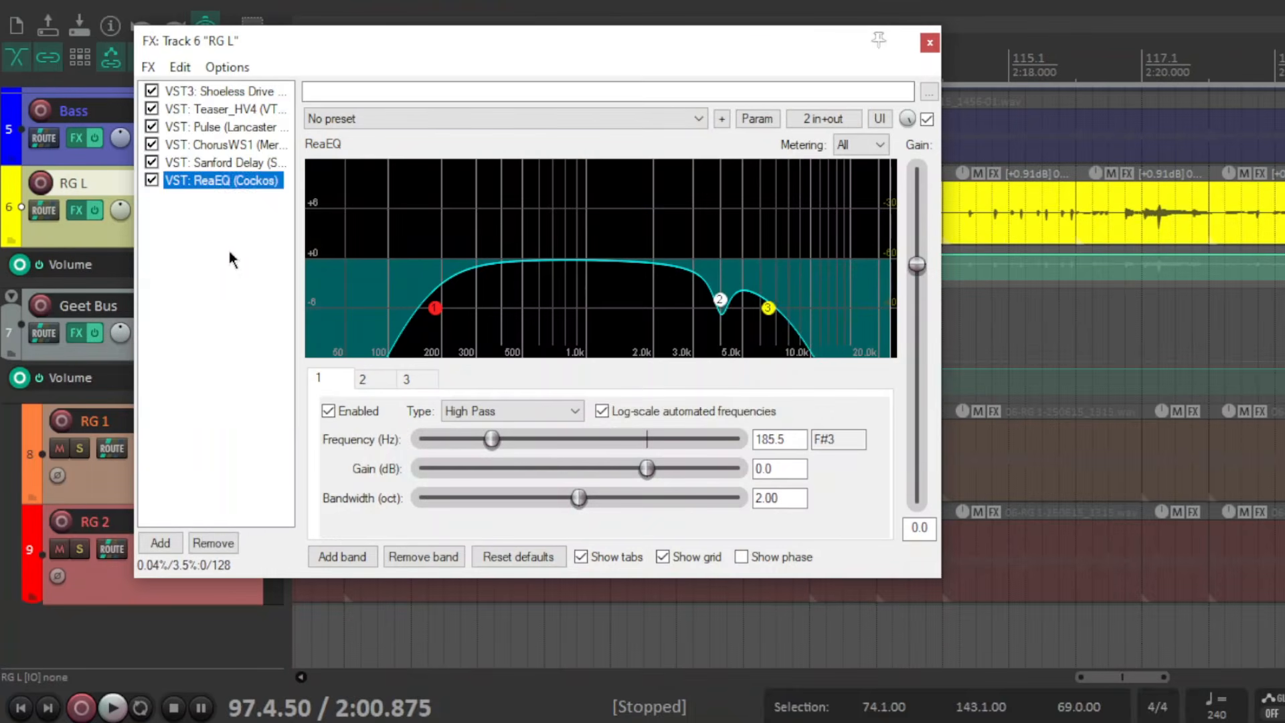
pyautogui.moveTo(397, 36); pyautogui.dragTo(348, 36)
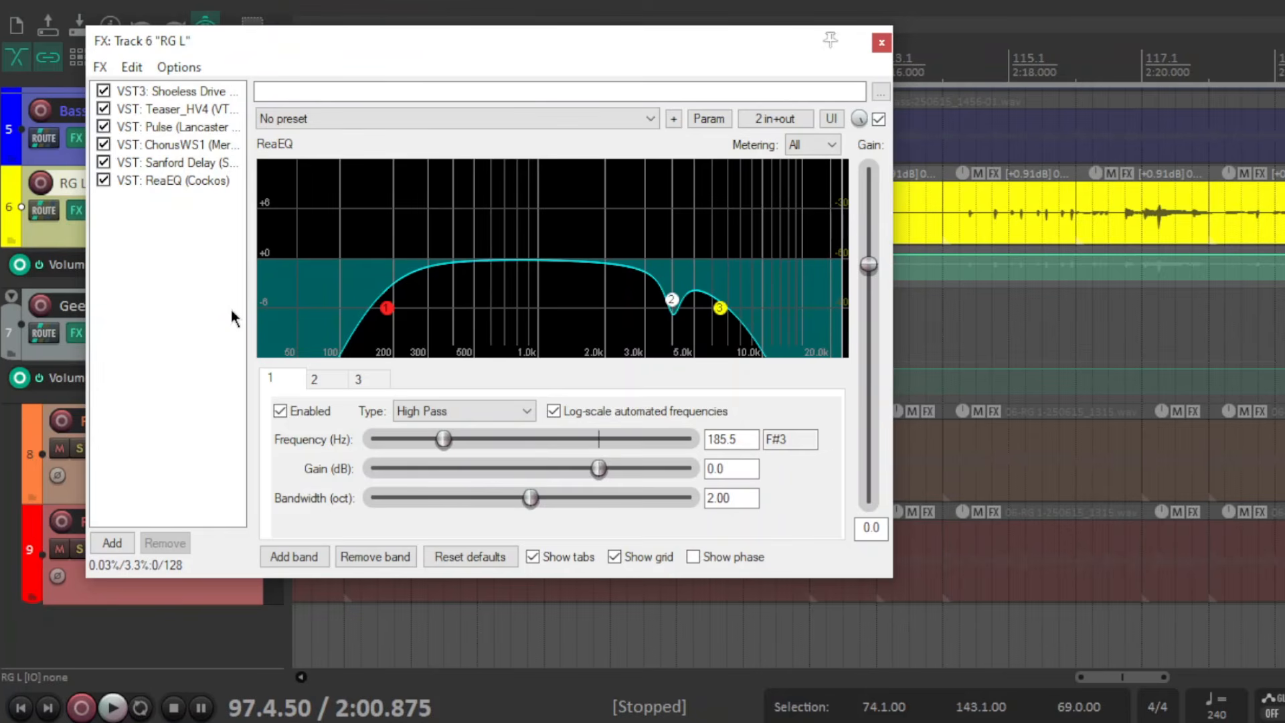
# Examine ReaEQ's second band and low-pass band in the RG L chain, close its effects window and unsolo the track.
pyautogui.click(671, 299)
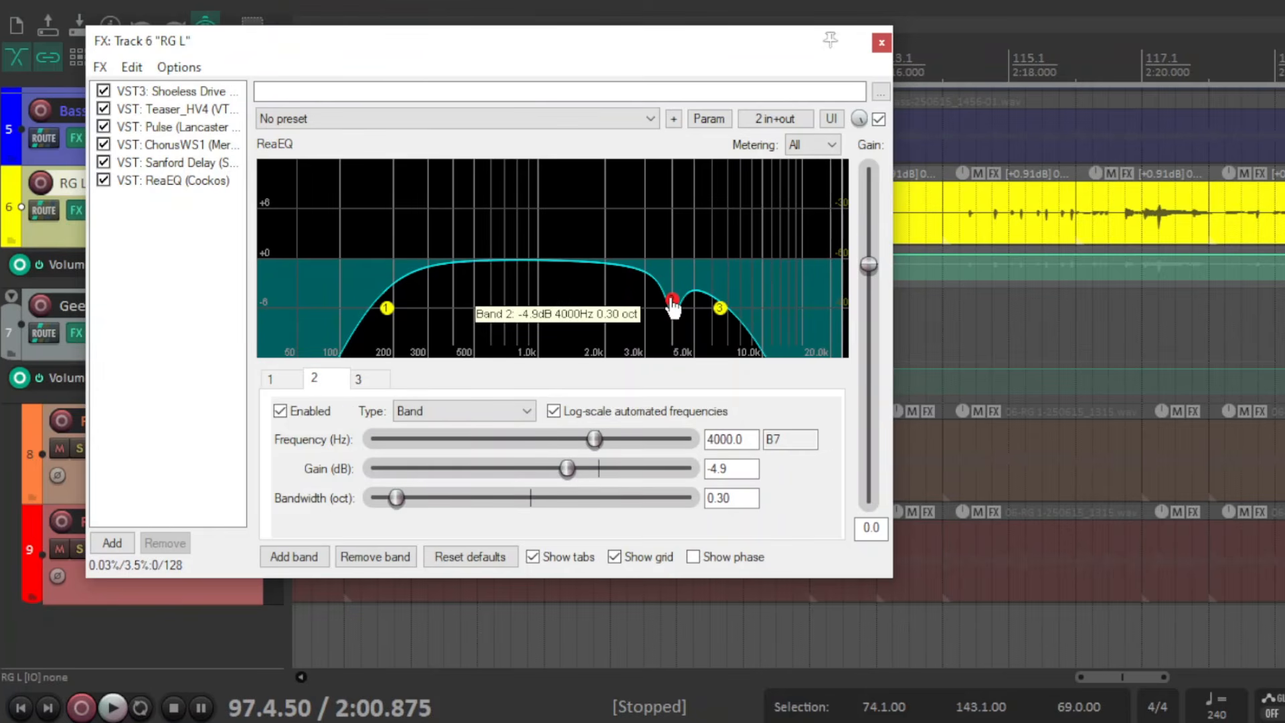
pyautogui.click(721, 309)
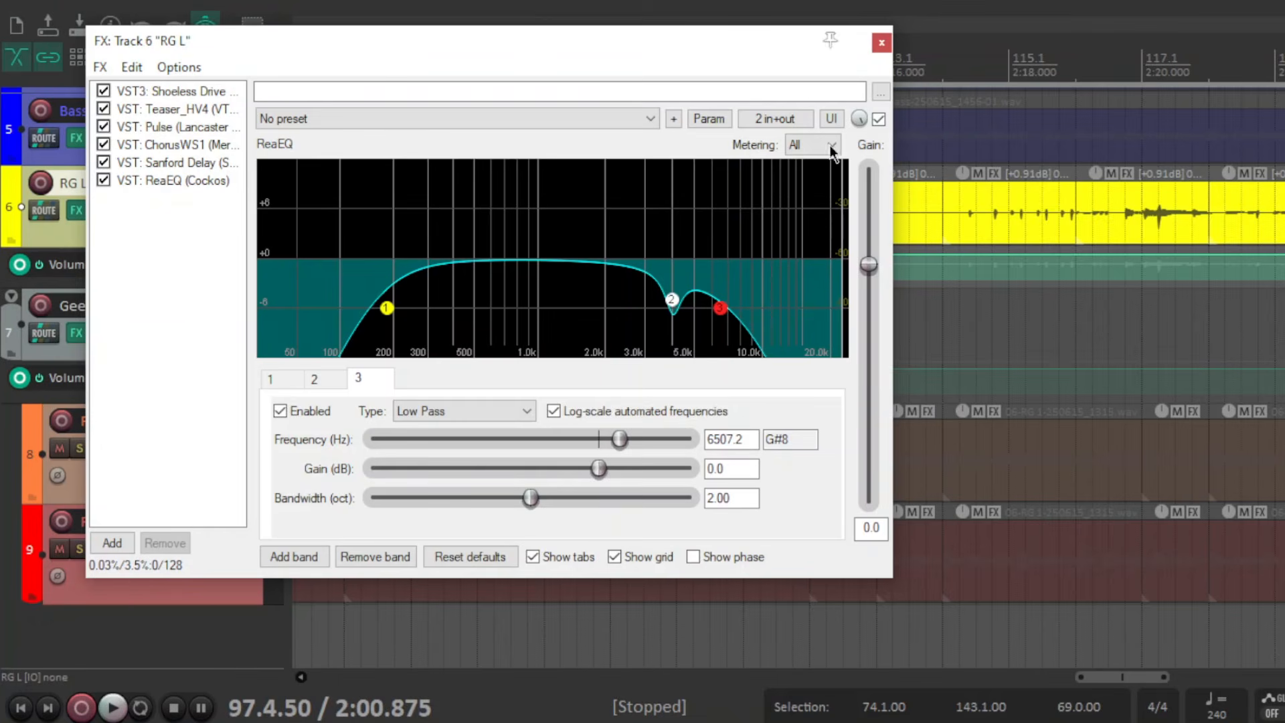
pyautogui.click(881, 43)
pyautogui.click(233, 182)
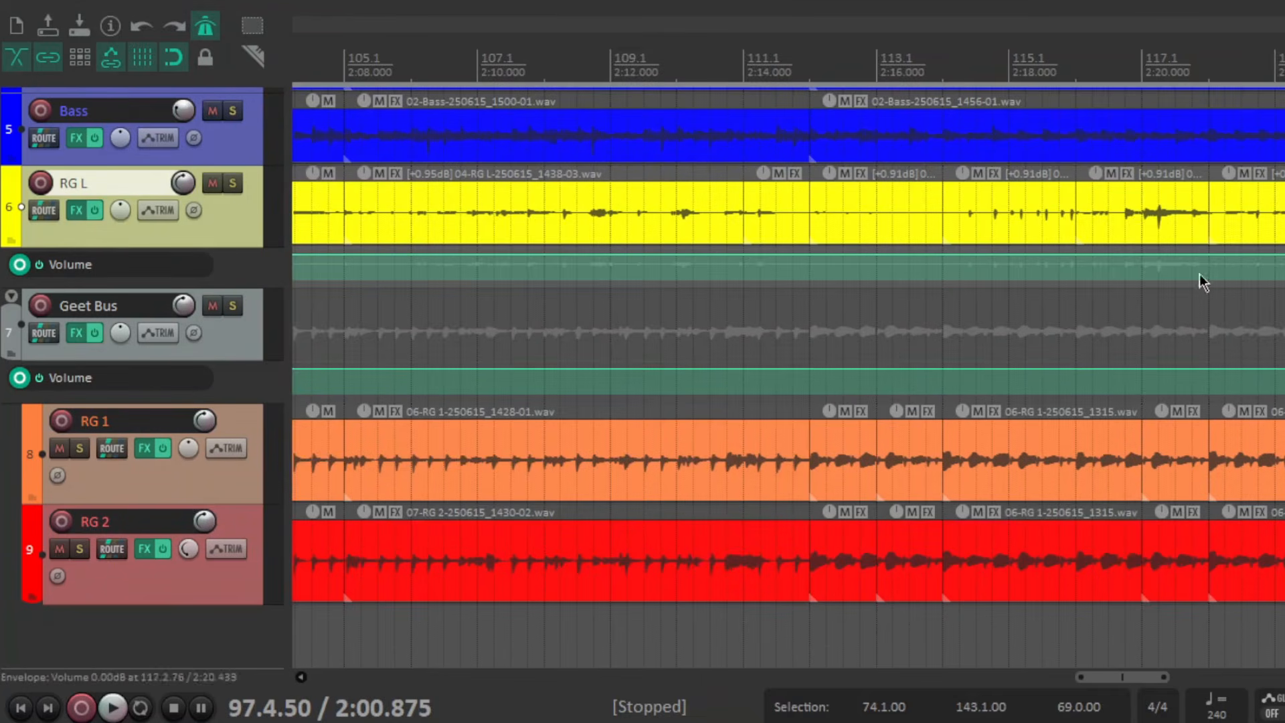
# Solo the Geet Bus, play the guitars from bar 97 and stop playback after listening.
pyautogui.moveTo(1142, 684); pyautogui.dragTo(1065, 703)
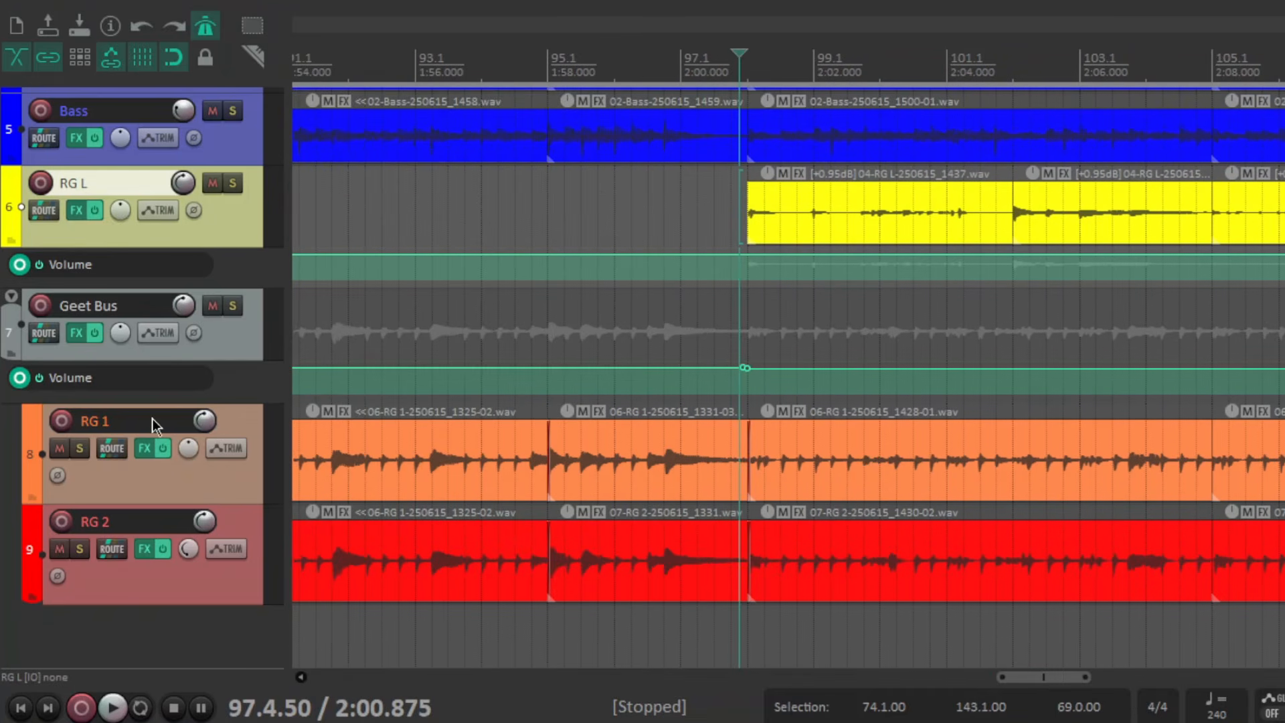
pyautogui.click(232, 305)
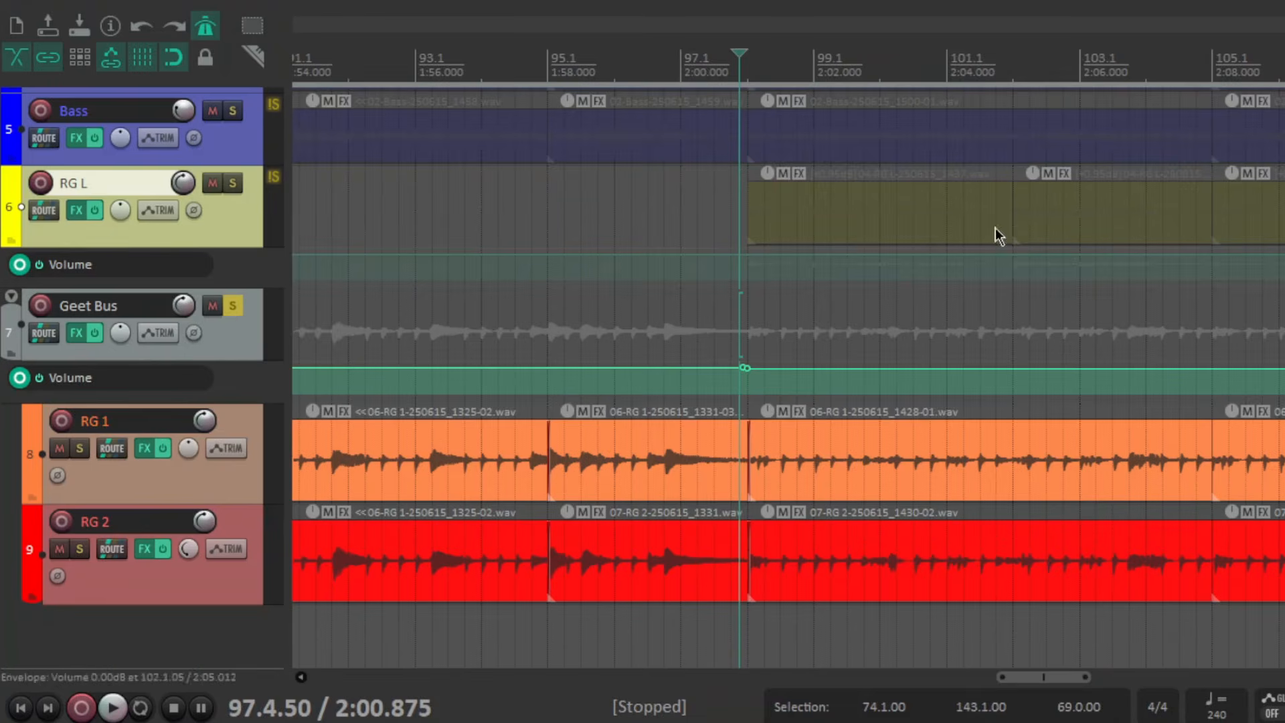
pyautogui.press('space')
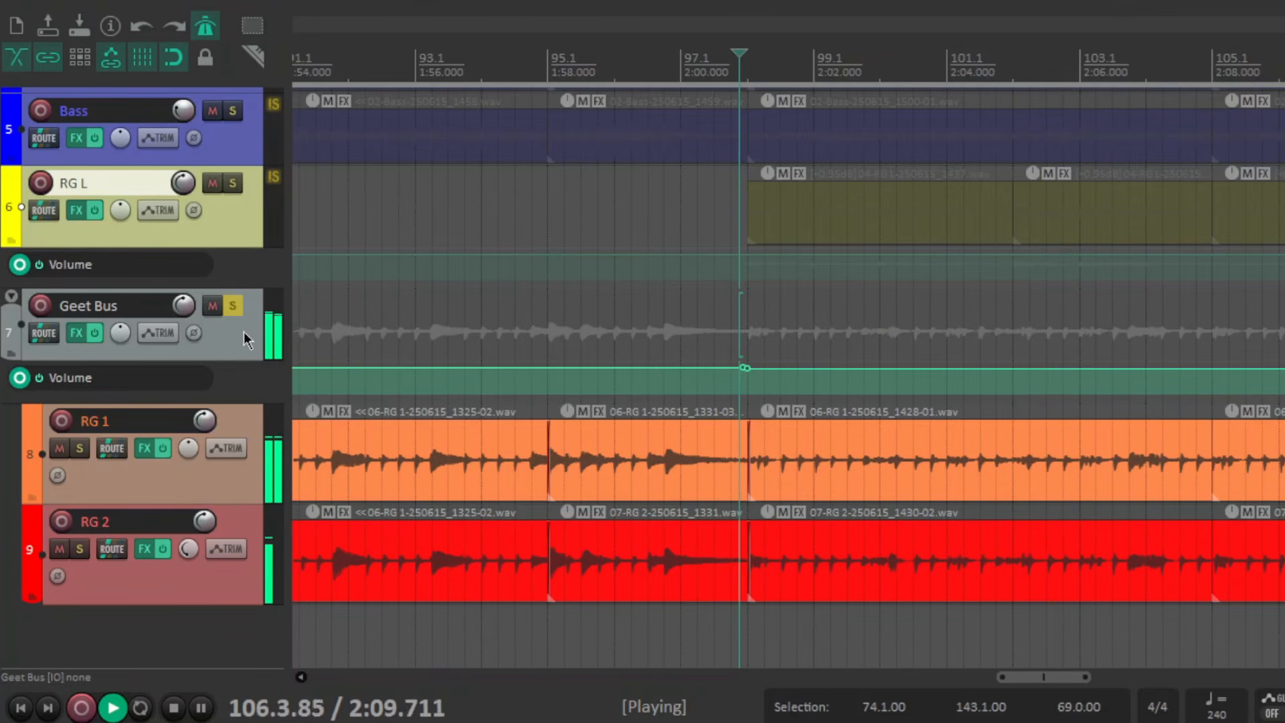
pyautogui.press('space')
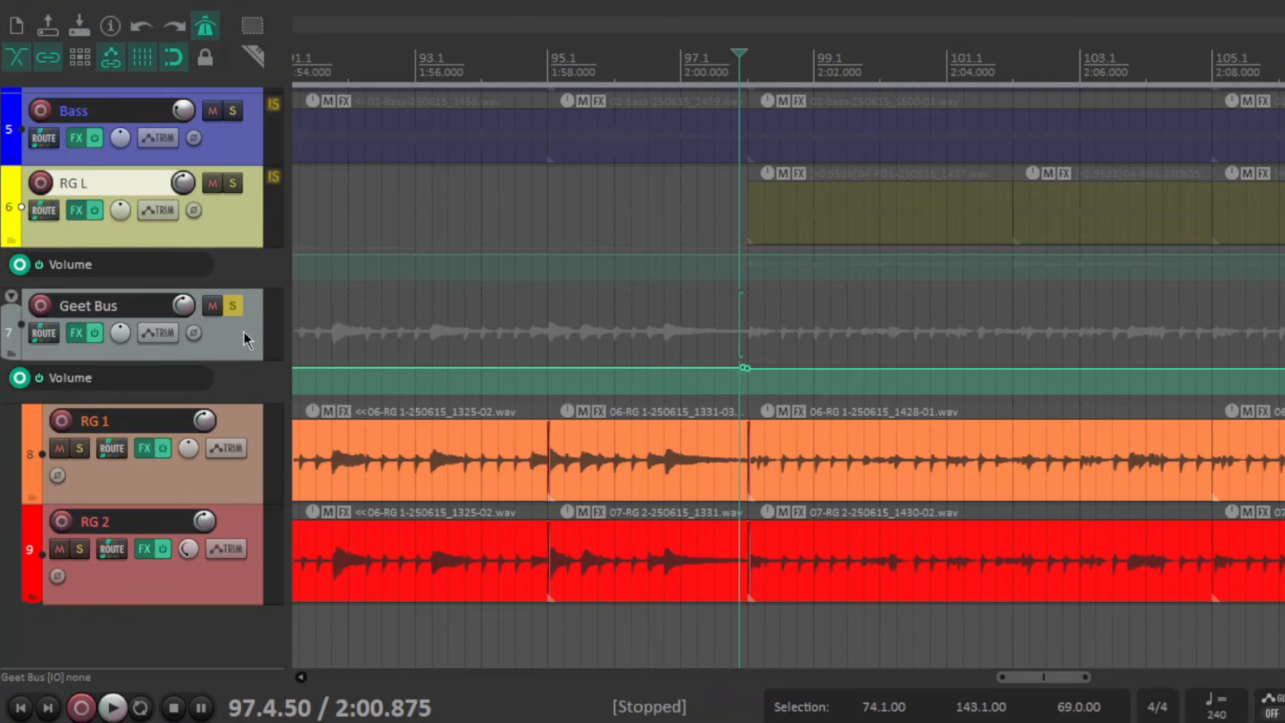
# Examine the Fourteen-MH1 amp settings and the Pulse cabinet loader's impulse response in the RG 1 chain.
pyautogui.click(142, 452)
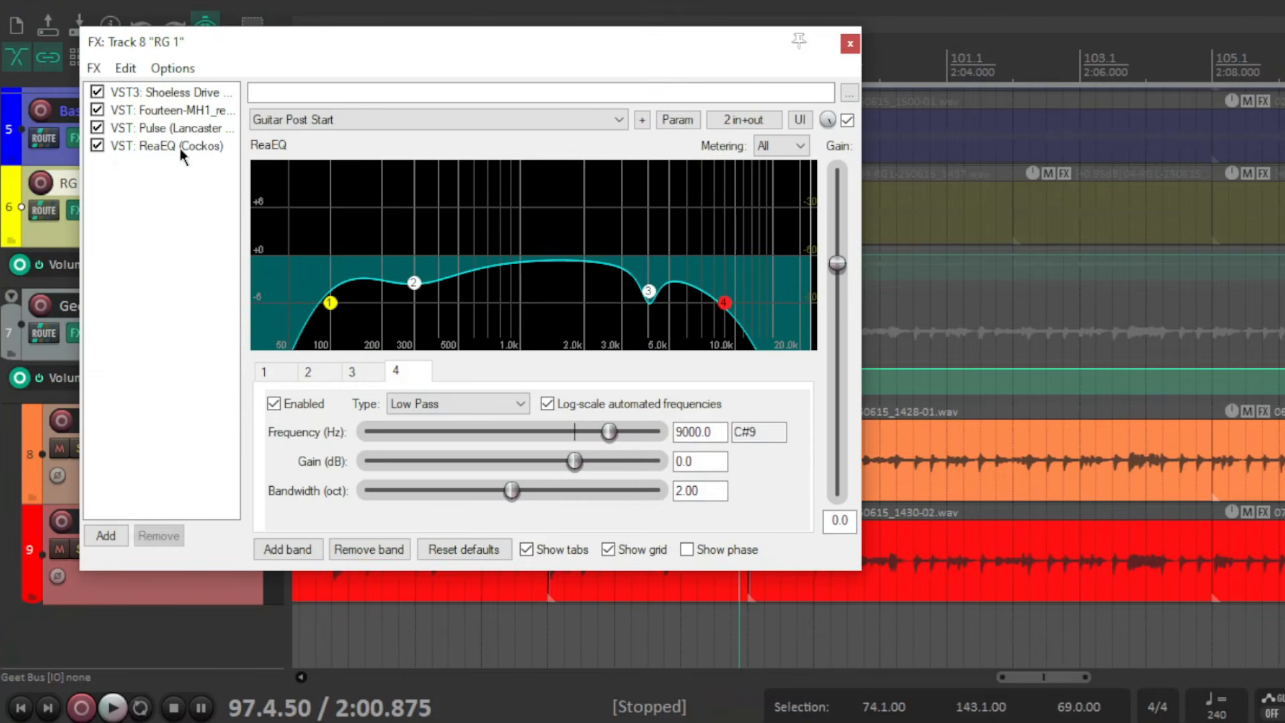
pyautogui.click(181, 110)
pyautogui.click(198, 221)
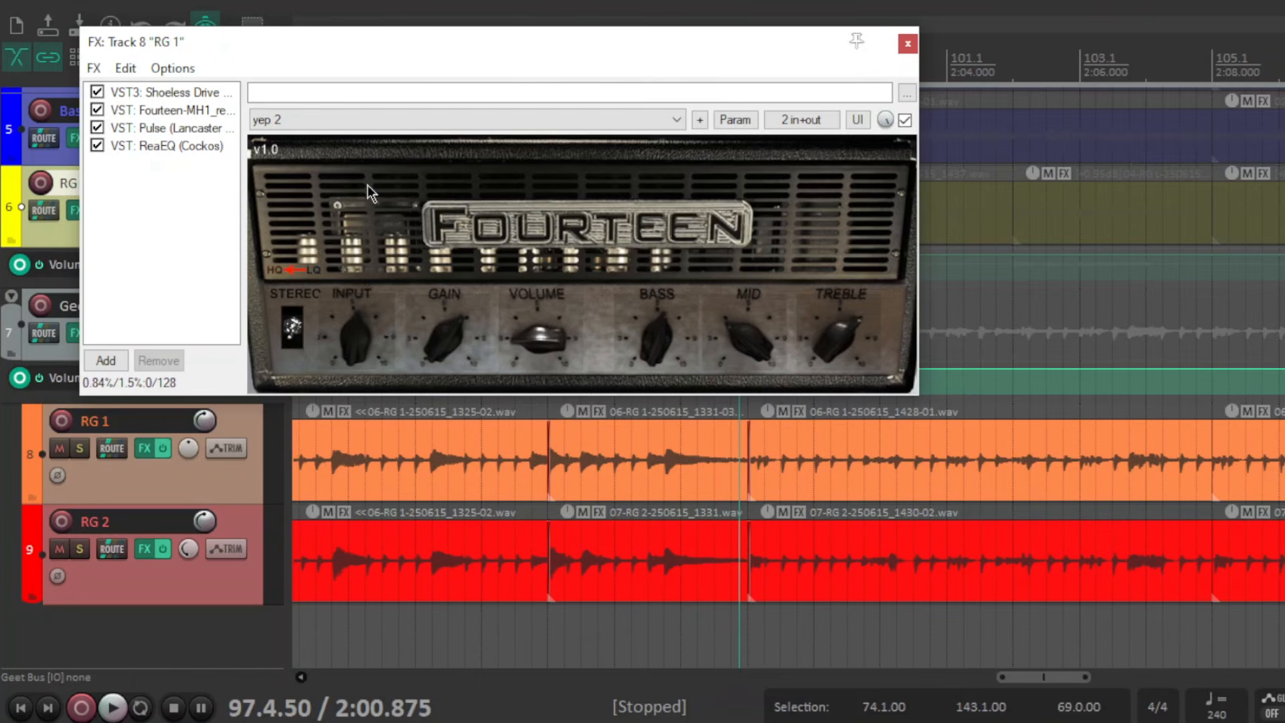
pyautogui.click(167, 94)
pyautogui.click(209, 128)
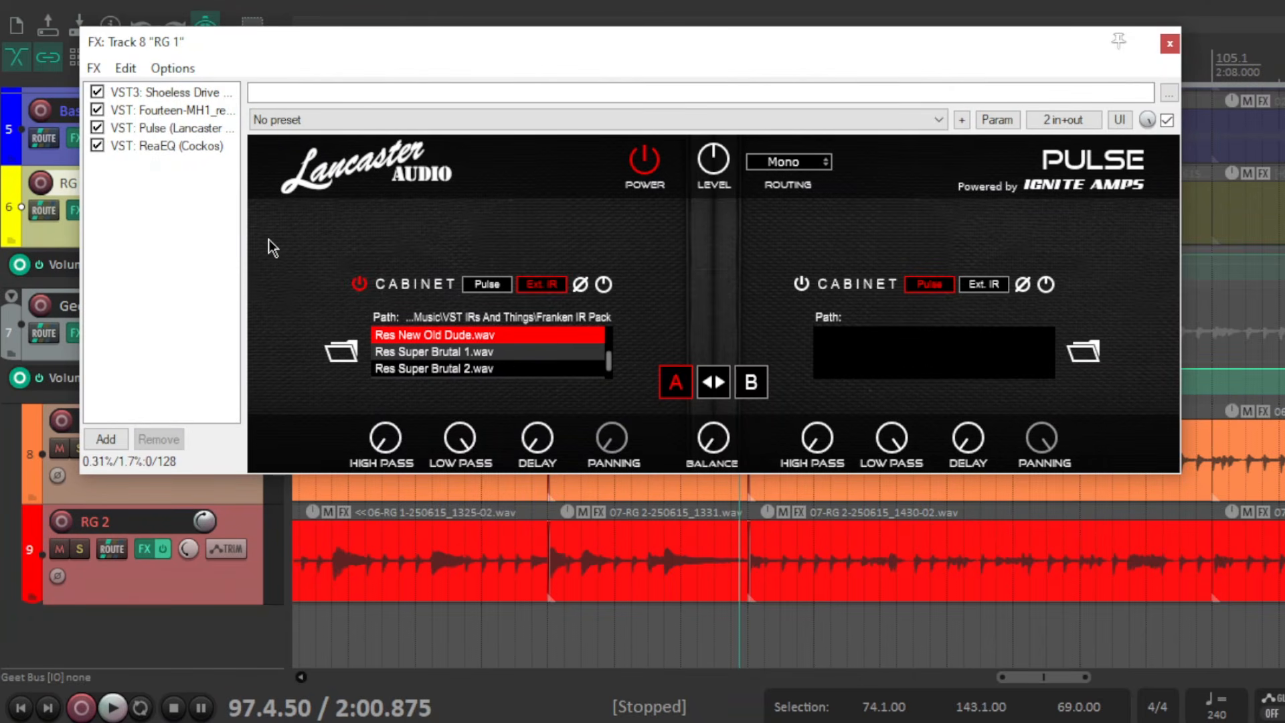
pyautogui.click(210, 115)
pyautogui.moveTo(431, 49); pyautogui.dragTo(431, 68)
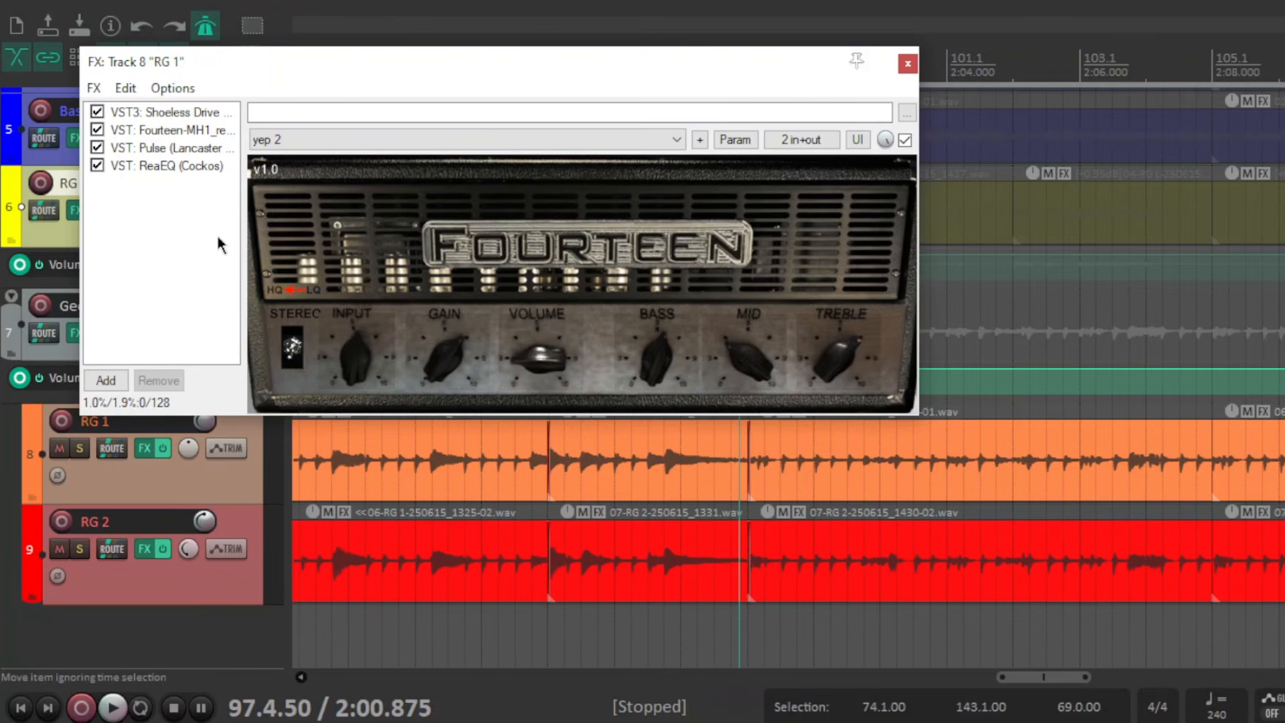
# Reopen the RG 1 effects chain and examine the Shoeless Drive pedal with its full interface in view.
pyautogui.click(908, 64)
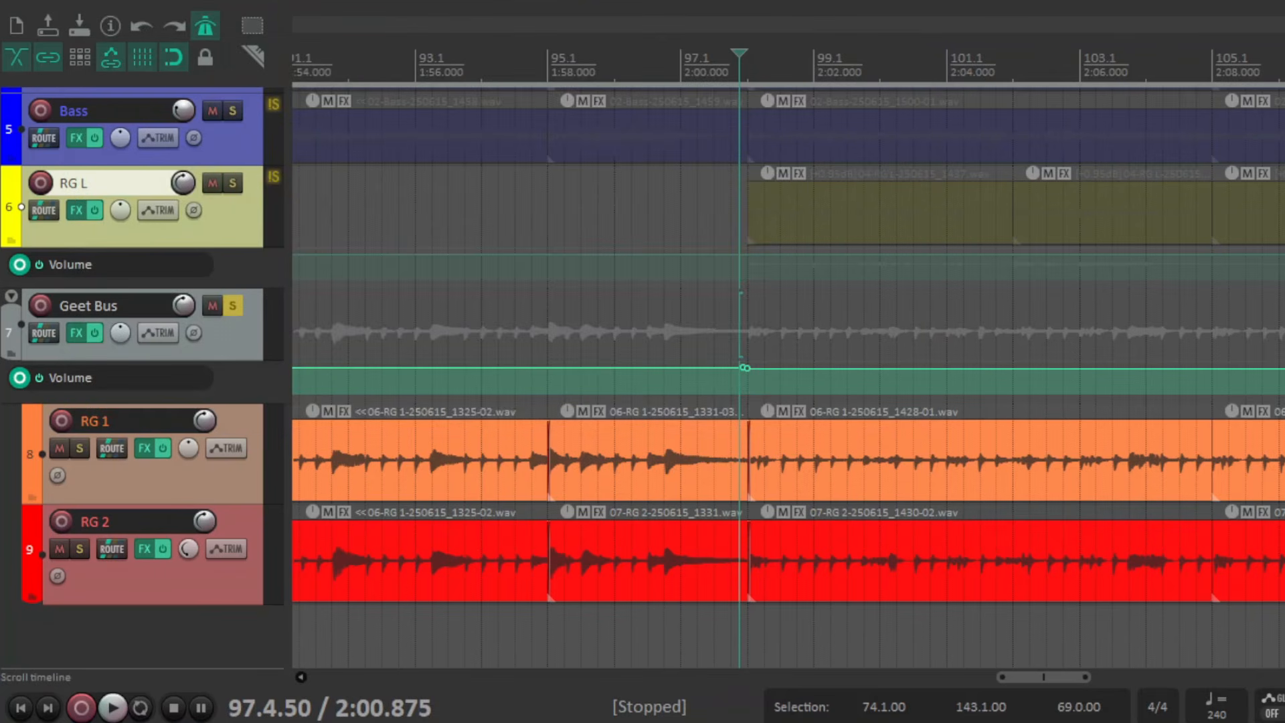
pyautogui.click(144, 447)
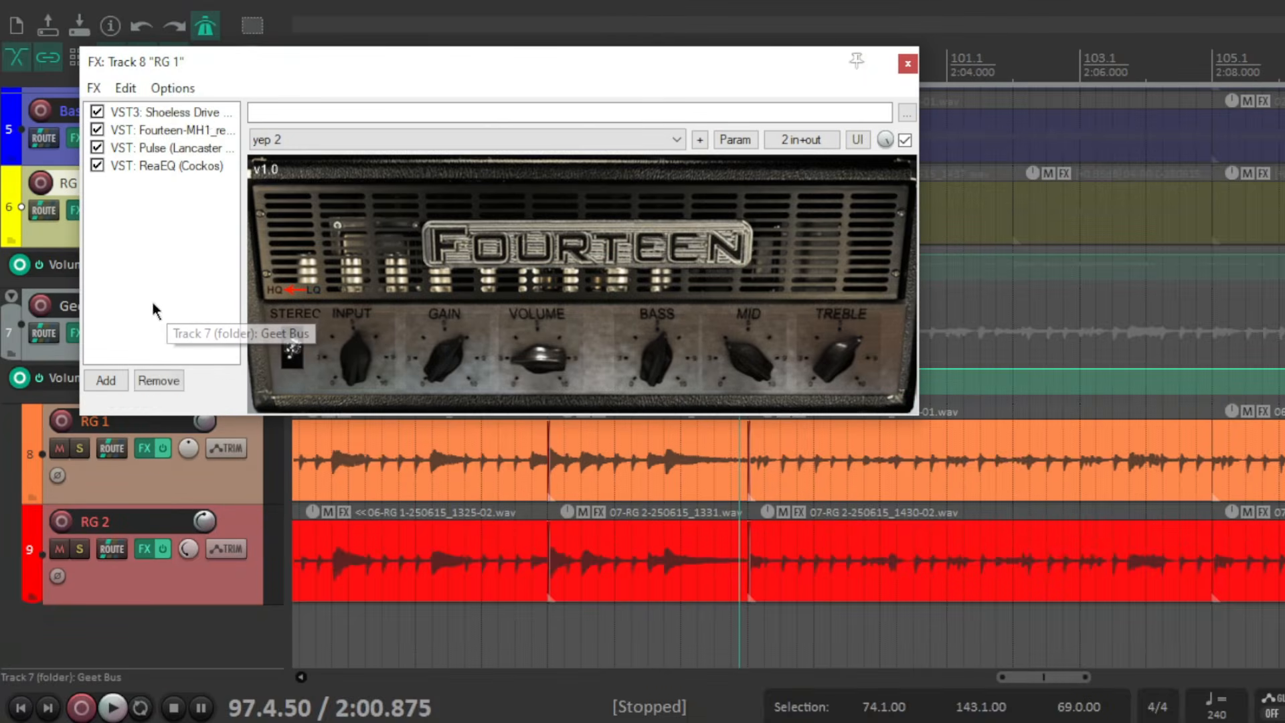
pyautogui.click(201, 111)
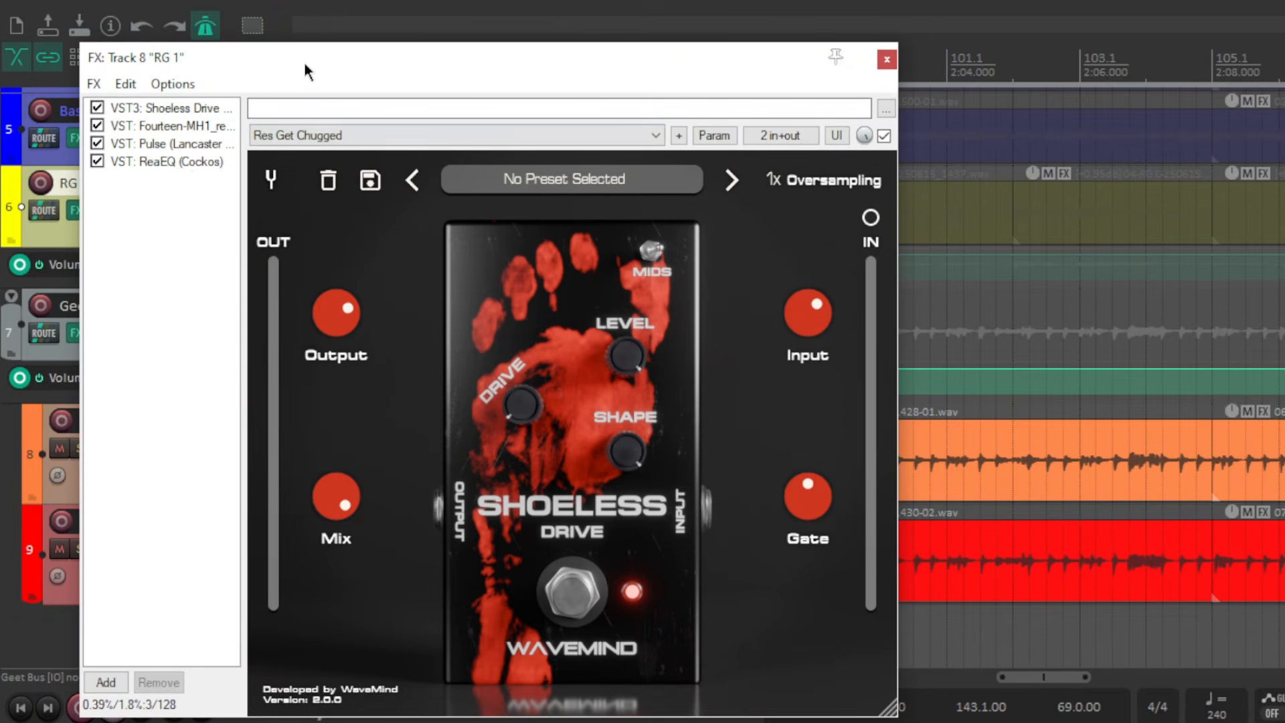
pyautogui.moveTo(304, 67); pyautogui.dragTo(301, 46)
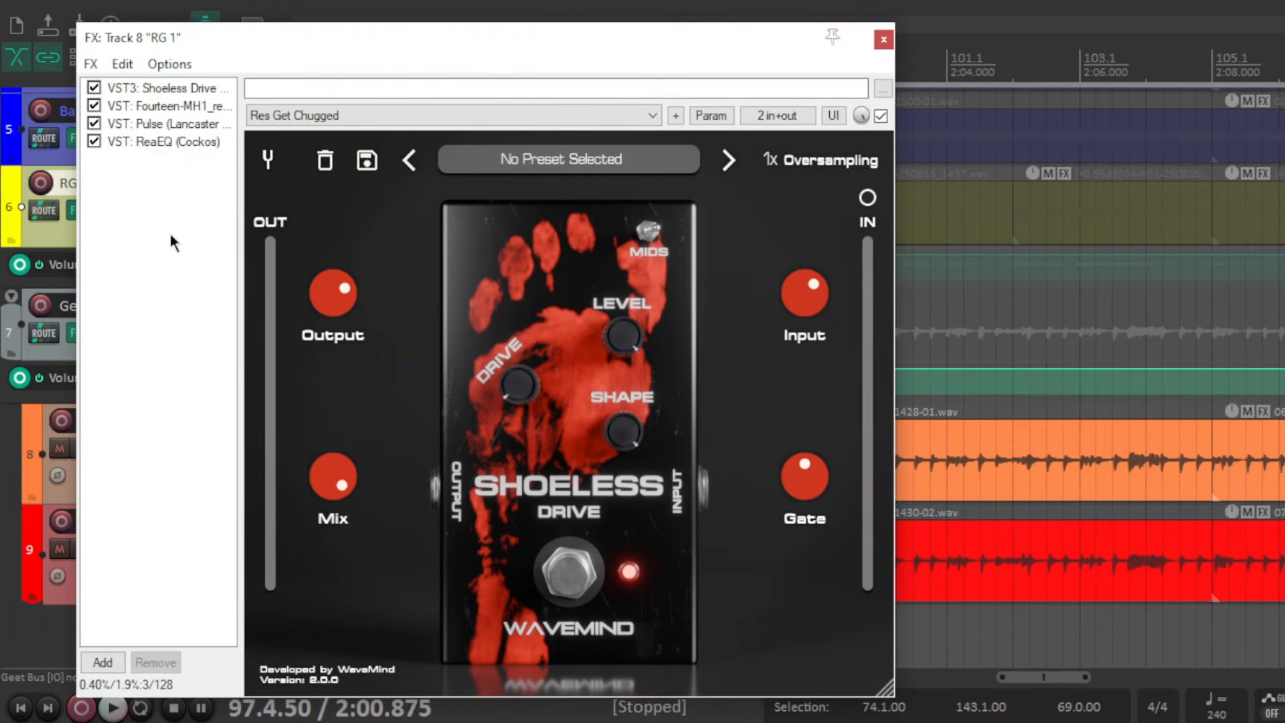